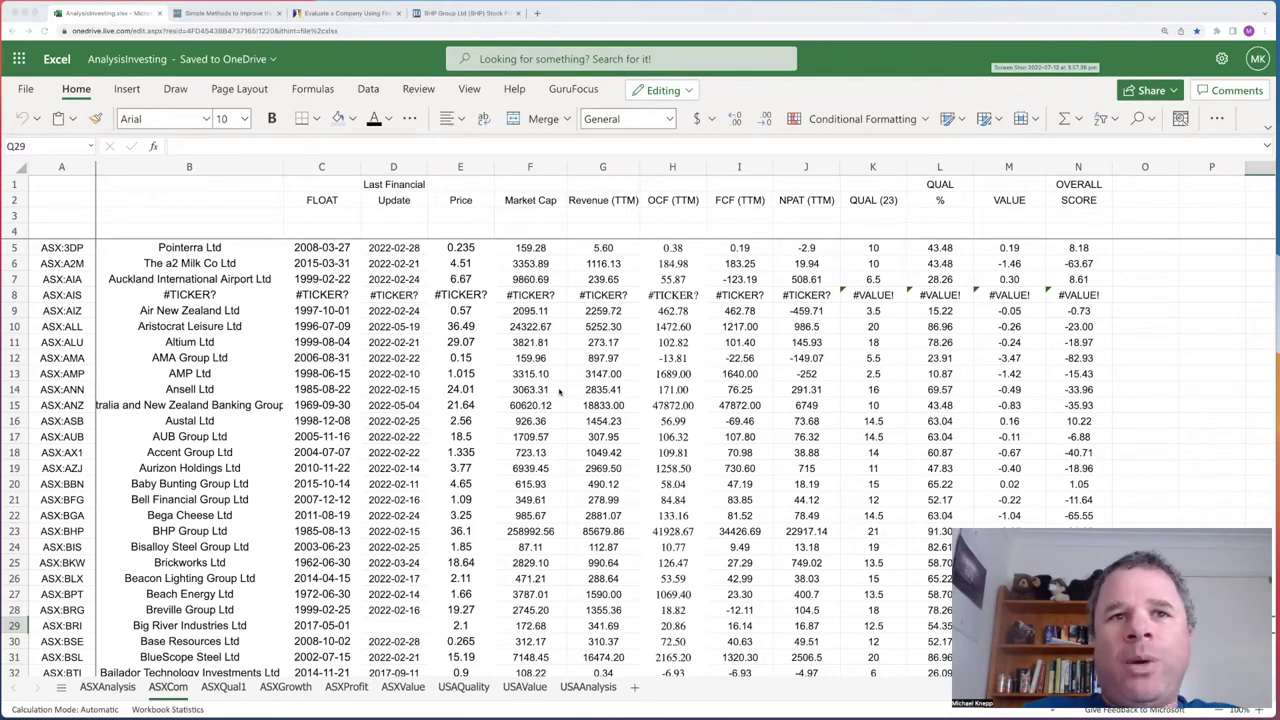
Step: Review the company list on the ASXCom sheet from the first ticker to the last, including the quality, value and overall score columns
scroll(420, 493, down, 3)
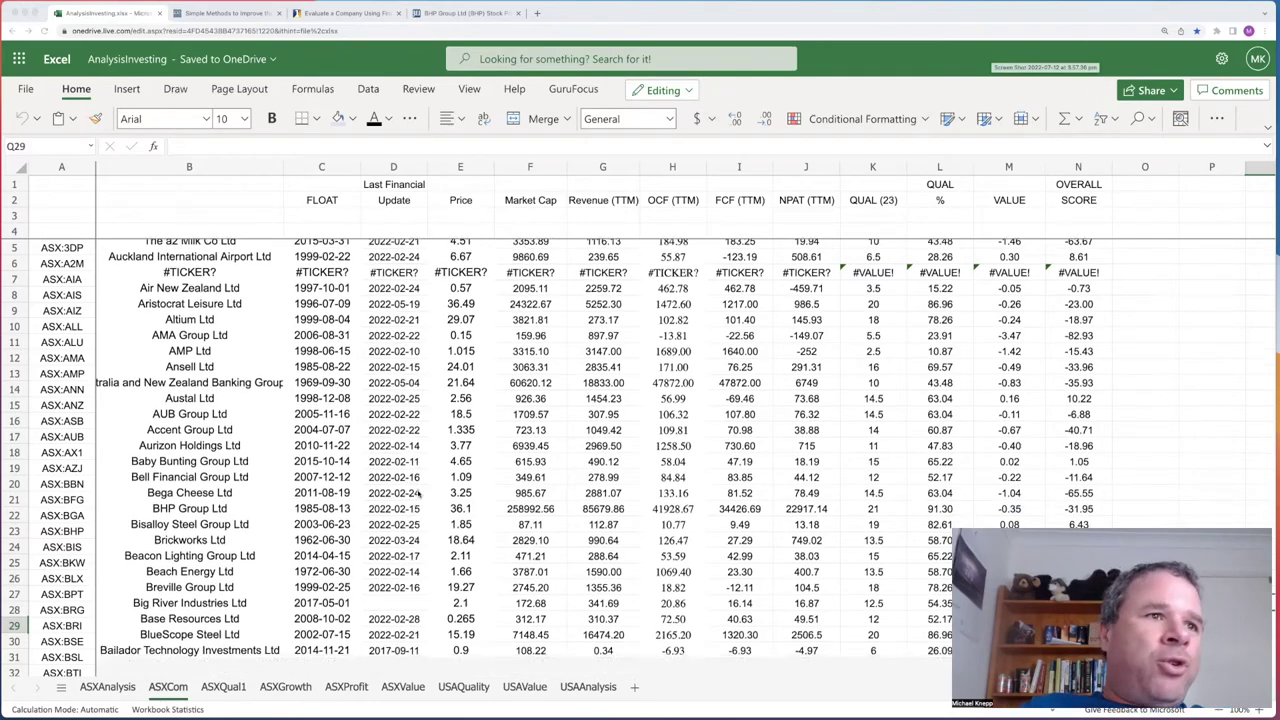
scroll(420, 493, down, 6)
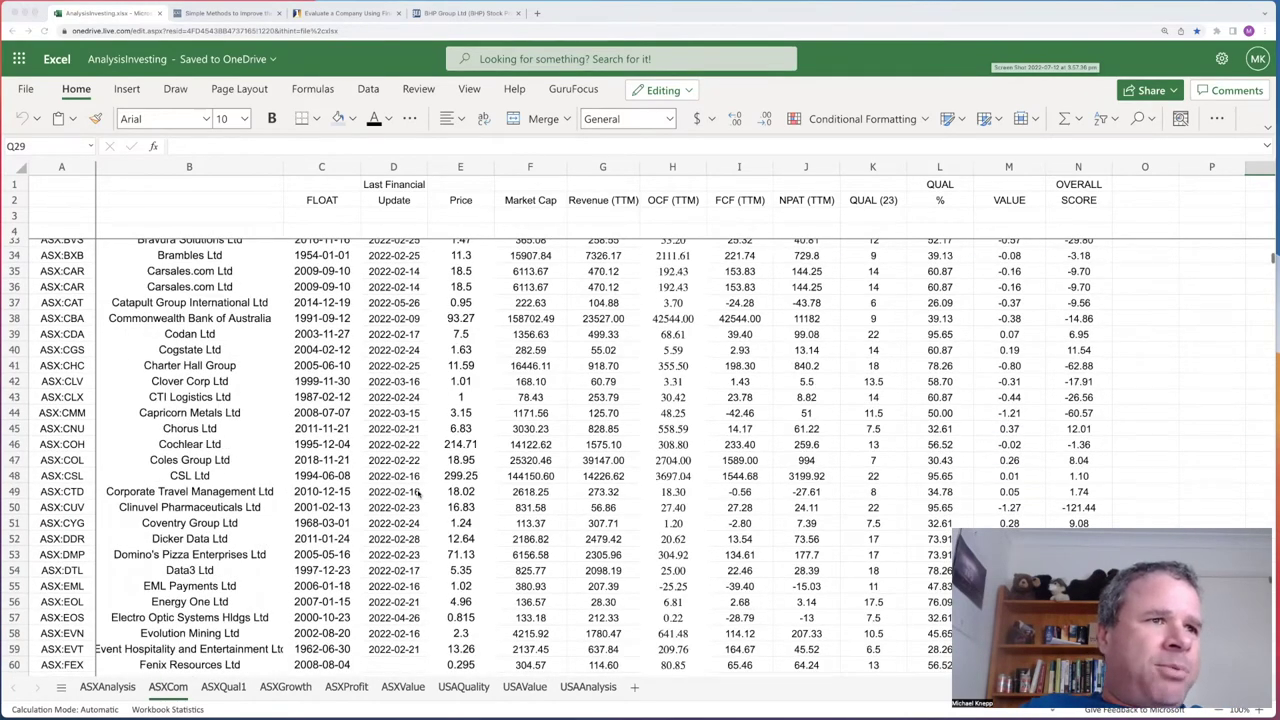
scroll(420, 493, down, 20)
scroll(420, 492, down, 18)
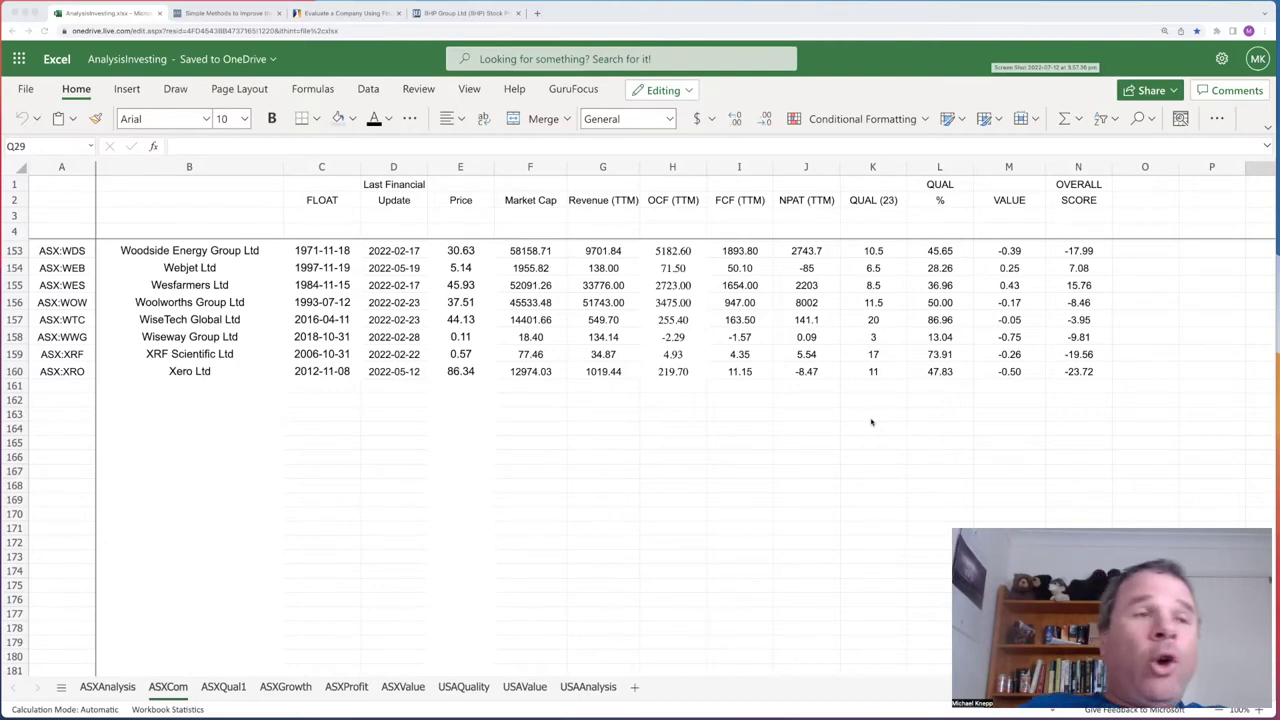
scroll(871, 422, up, 8)
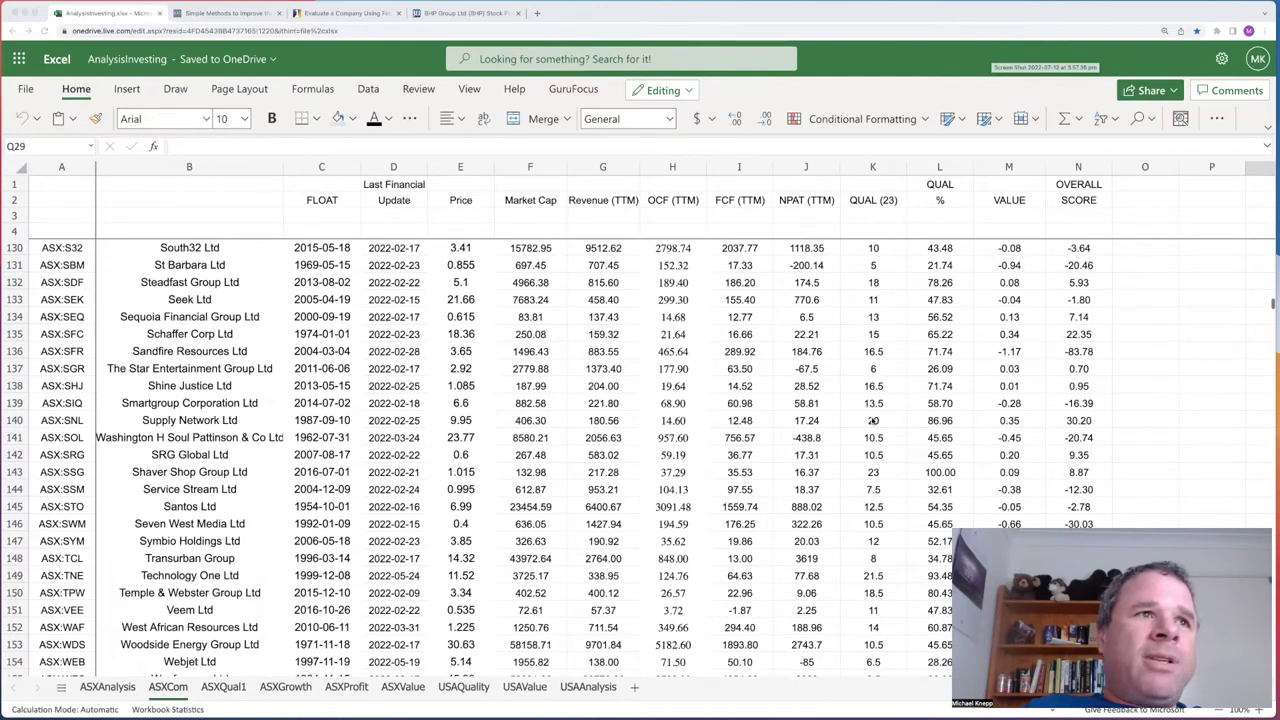
scroll(871, 422, up, 20)
scroll(350, 368, up, 9)
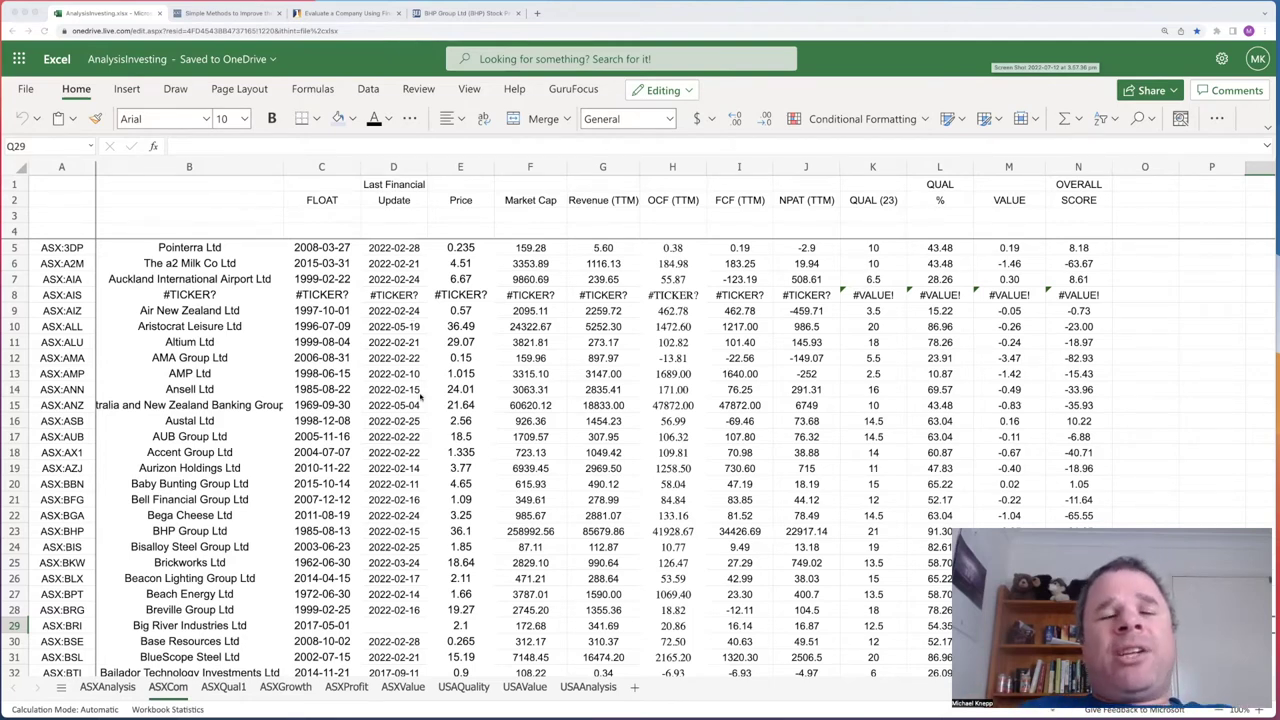
scroll(420, 395, down, 5)
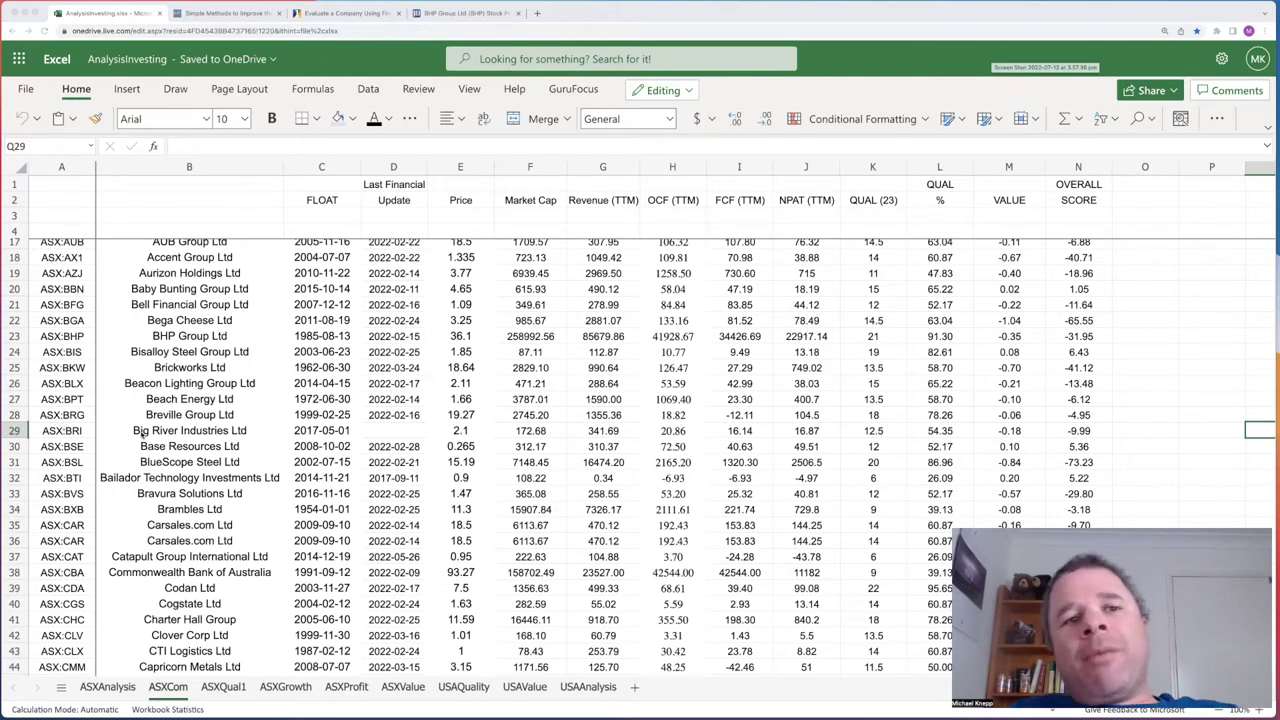
Step: View the USAQuality sheet and return to the start of the ASXCom company list
click(461, 687)
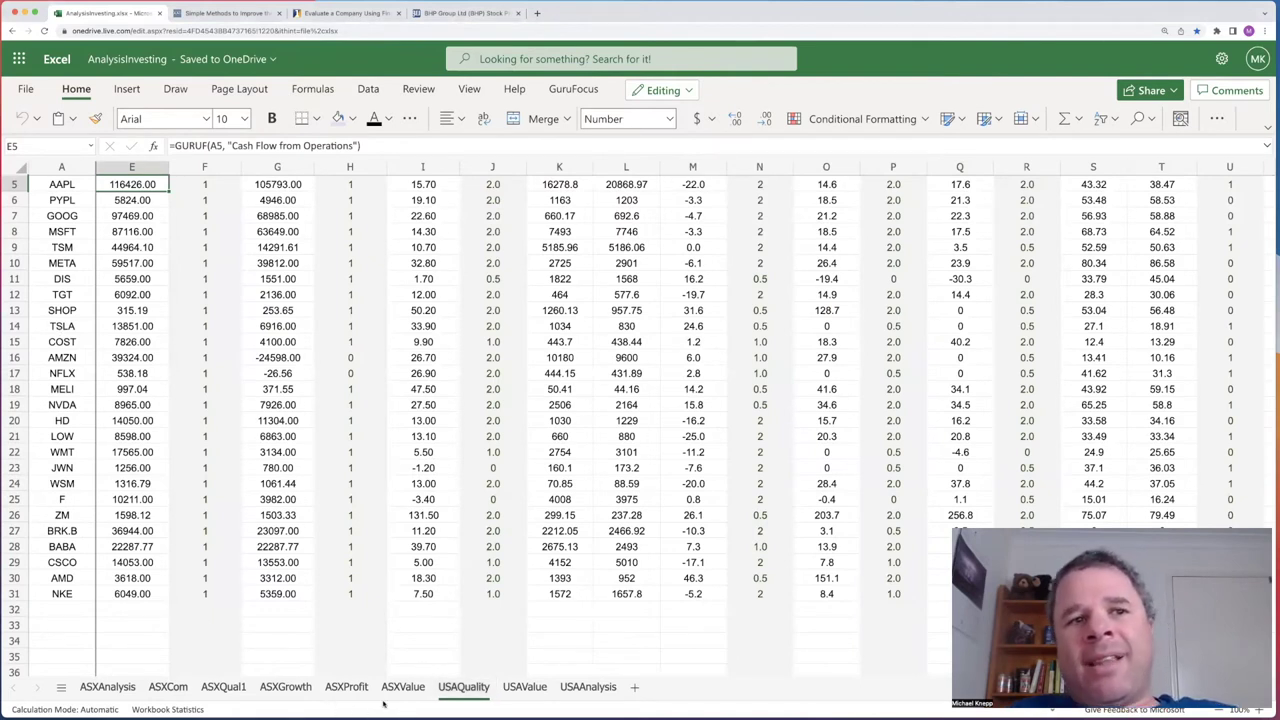
click(168, 688)
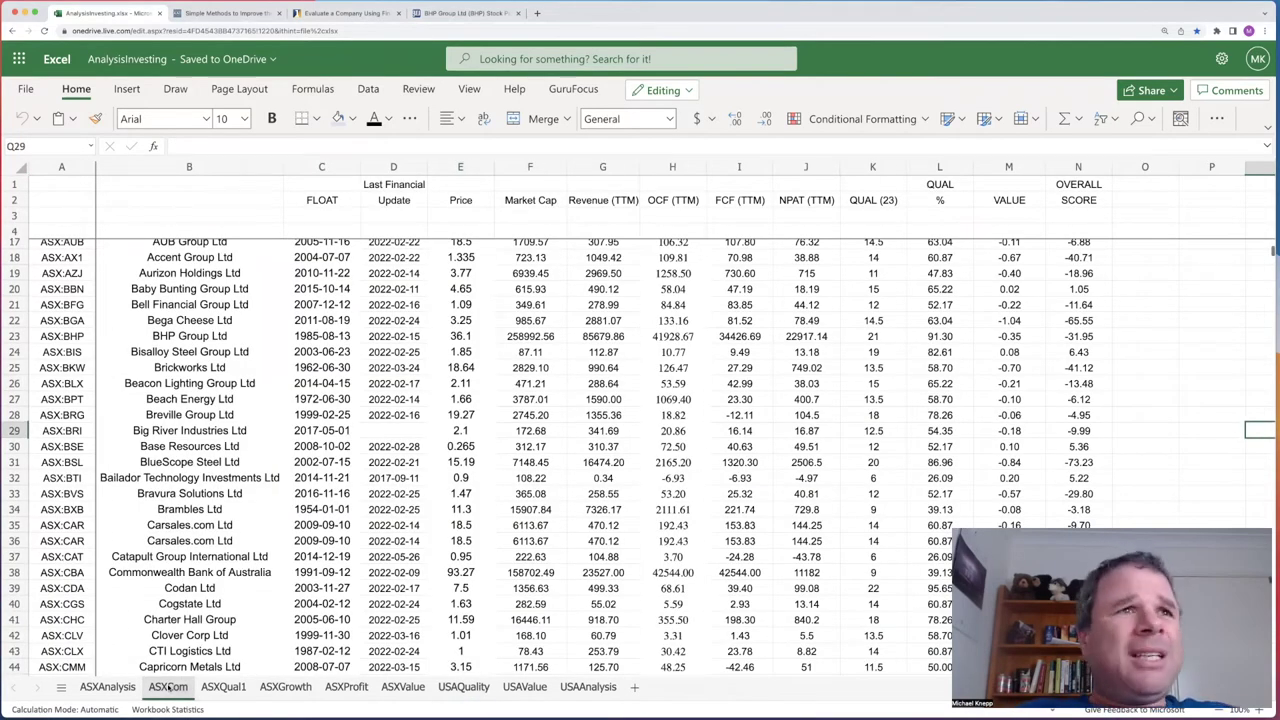
scroll(640, 450, up, 4)
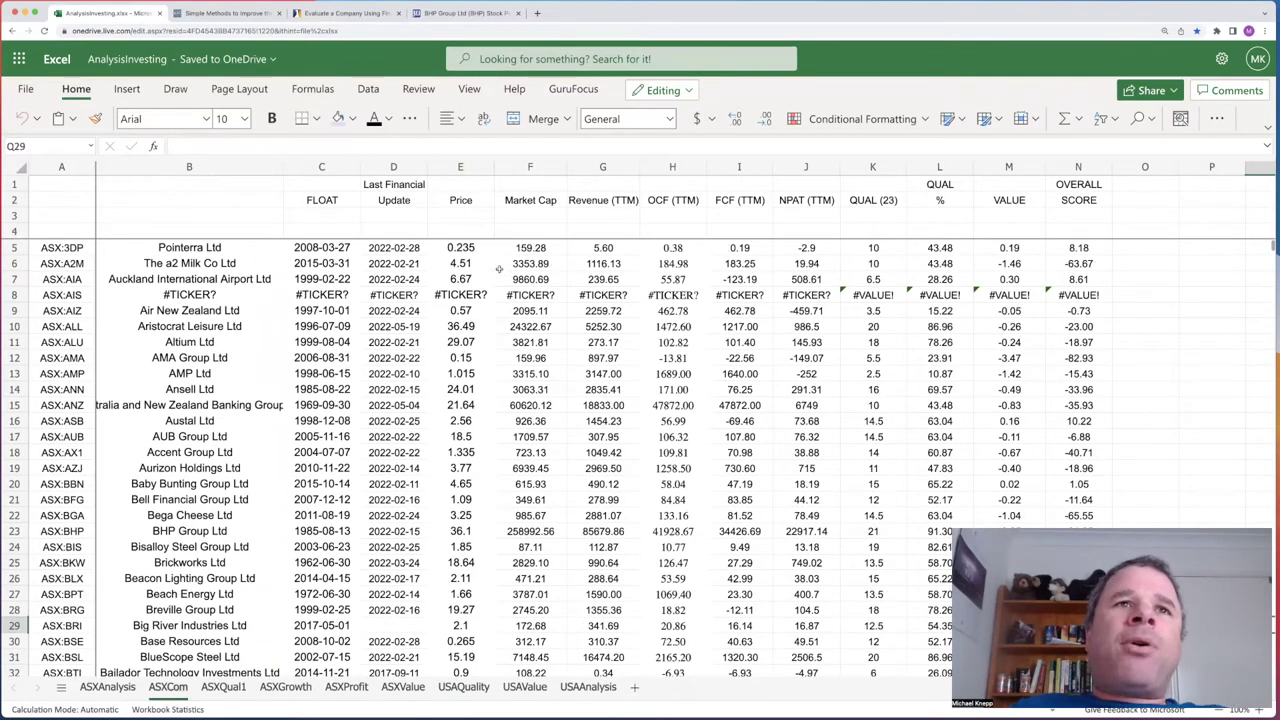
Step: Inspect the price formula for Pointerra Ltd in E5 and highlight the whole row of The a2 Milk Co Ltd
click(481, 247)
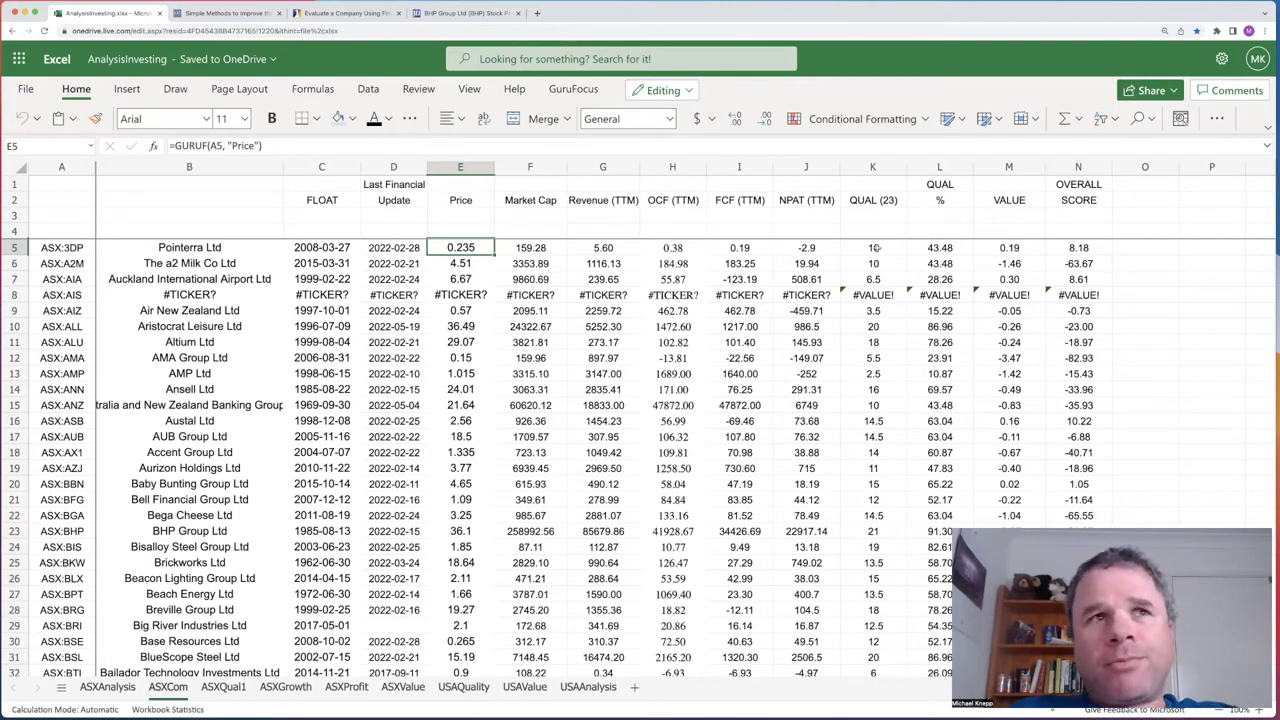
click(14, 263)
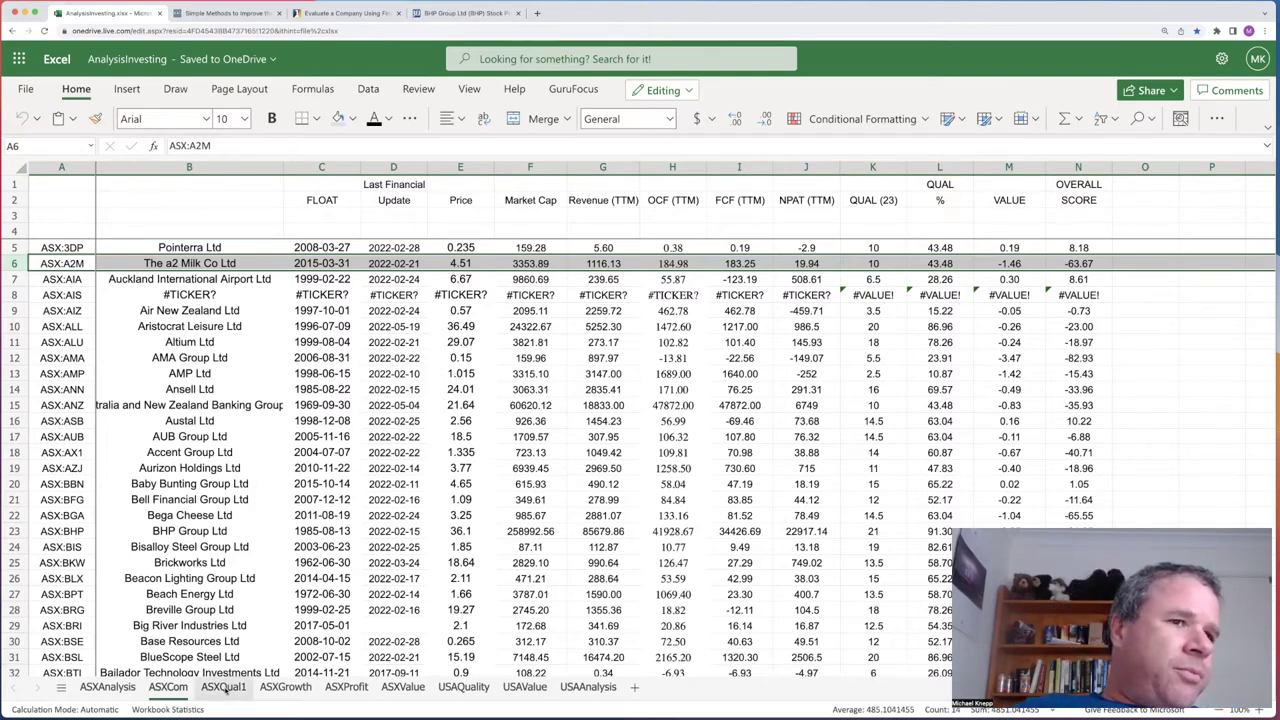
Step: View the ASXQual1 sheet briefly, return to ASXCom and highlight the Clinuvel Pharmaceuticals Ltd row to examine its scores
click(224, 688)
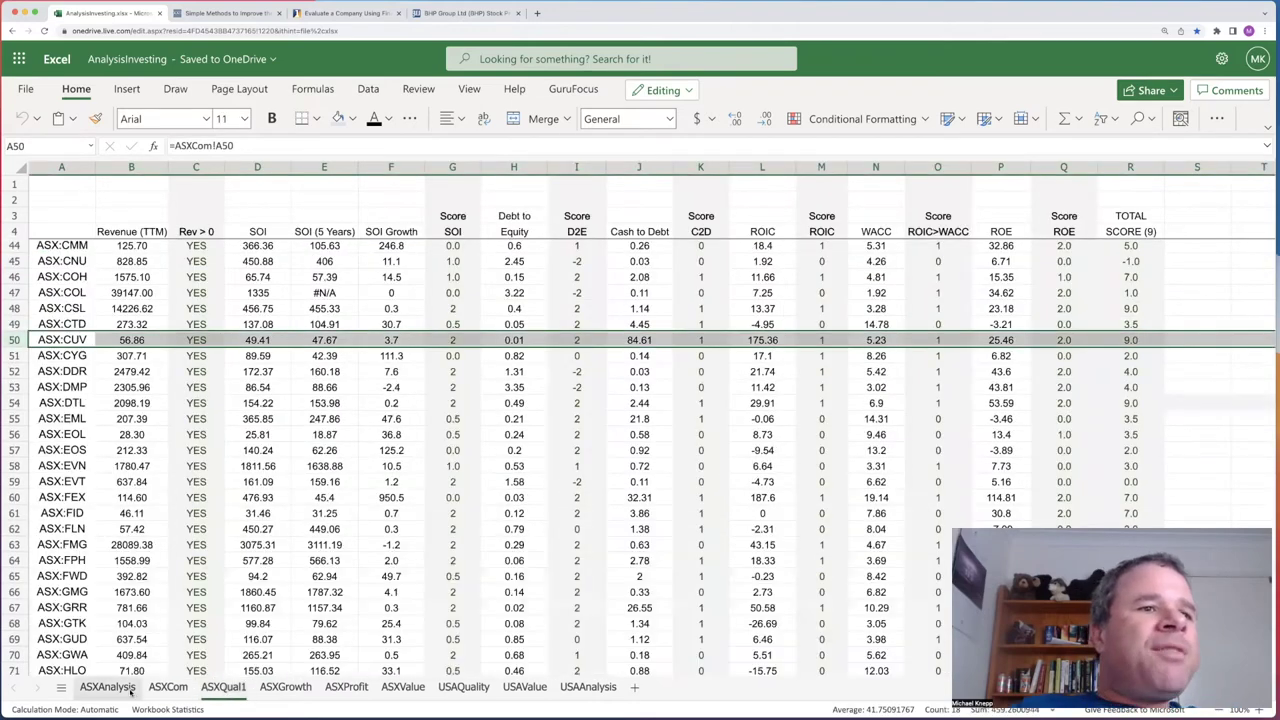
click(160, 688)
scroll(190, 478, down, 5)
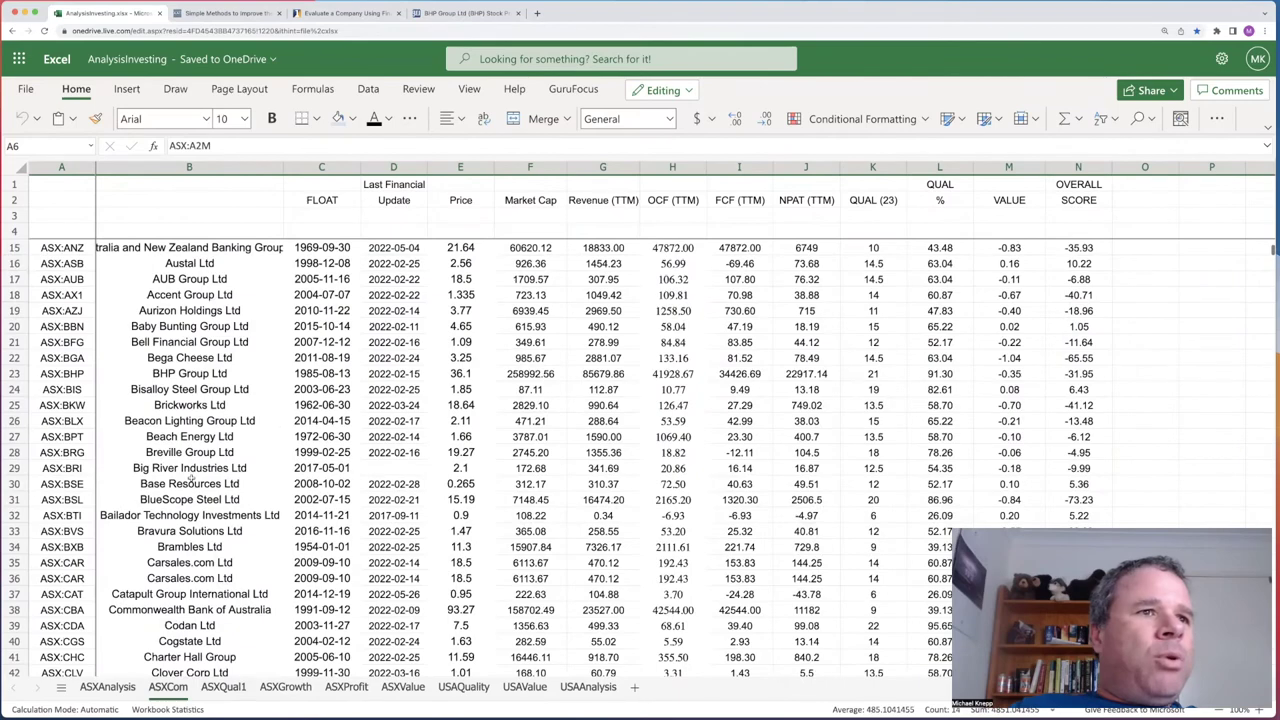
scroll(190, 478, down, 3)
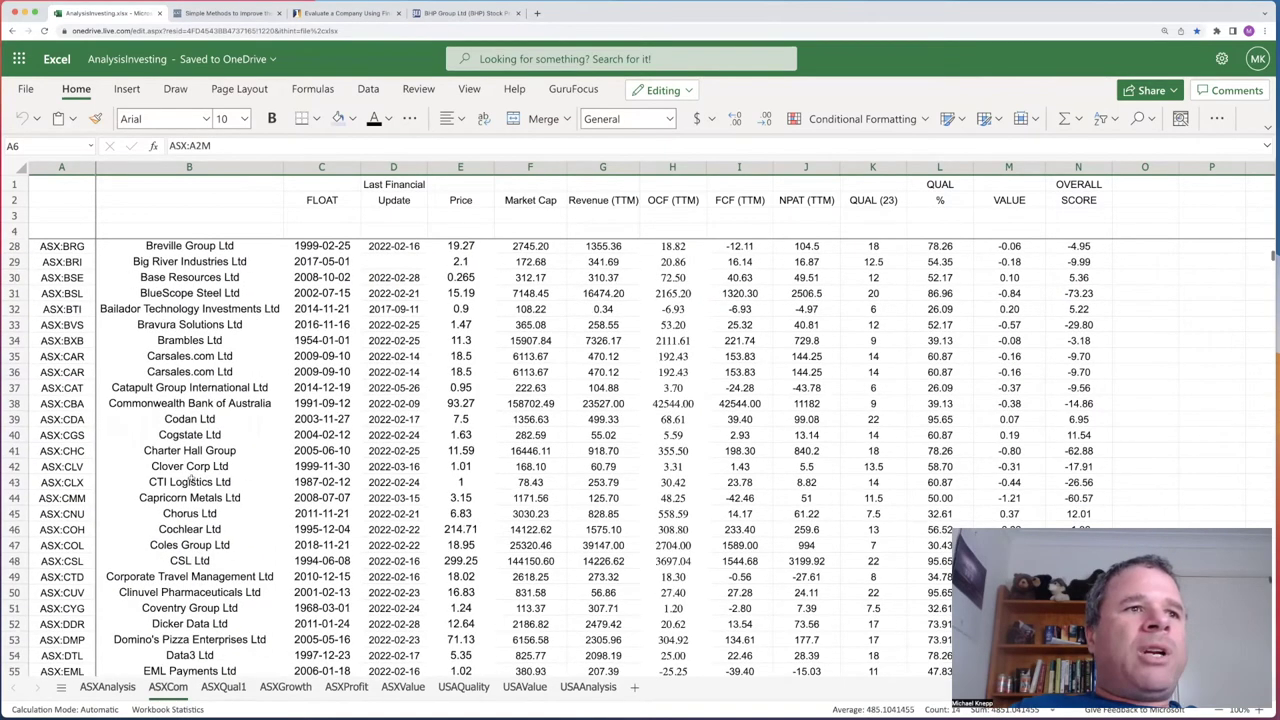
scroll(190, 479, down, 3)
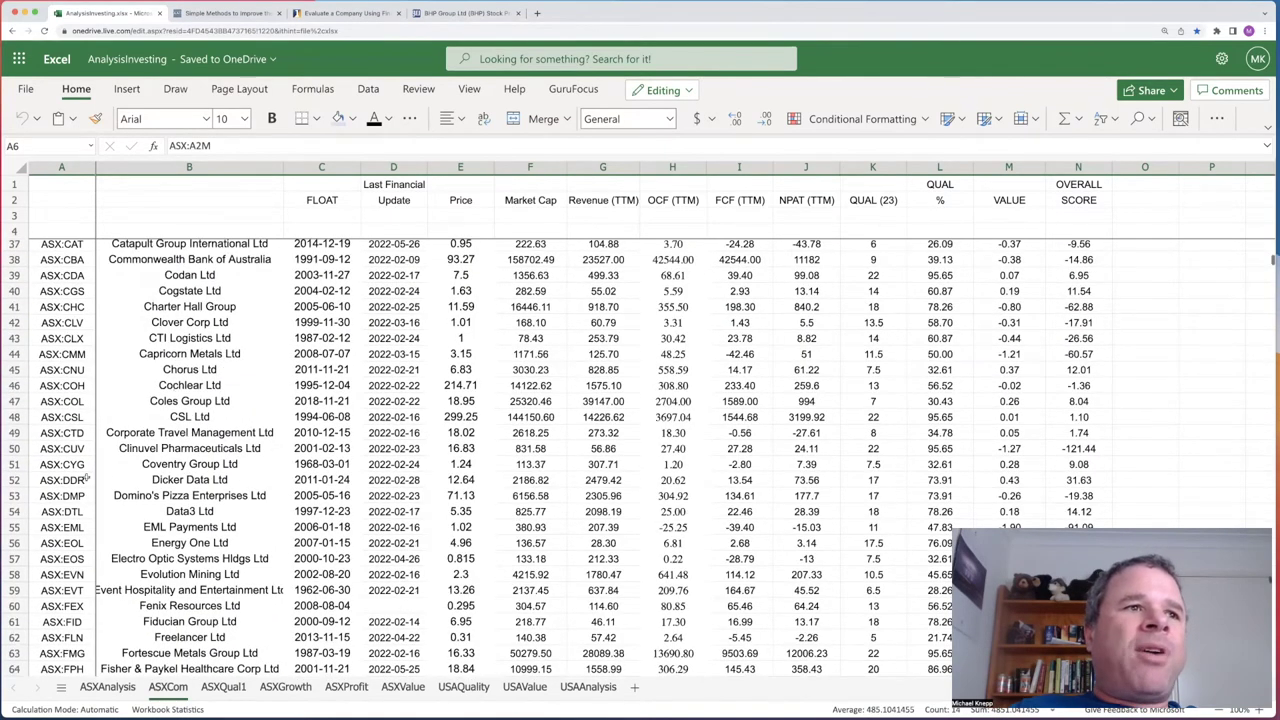
click(22, 449)
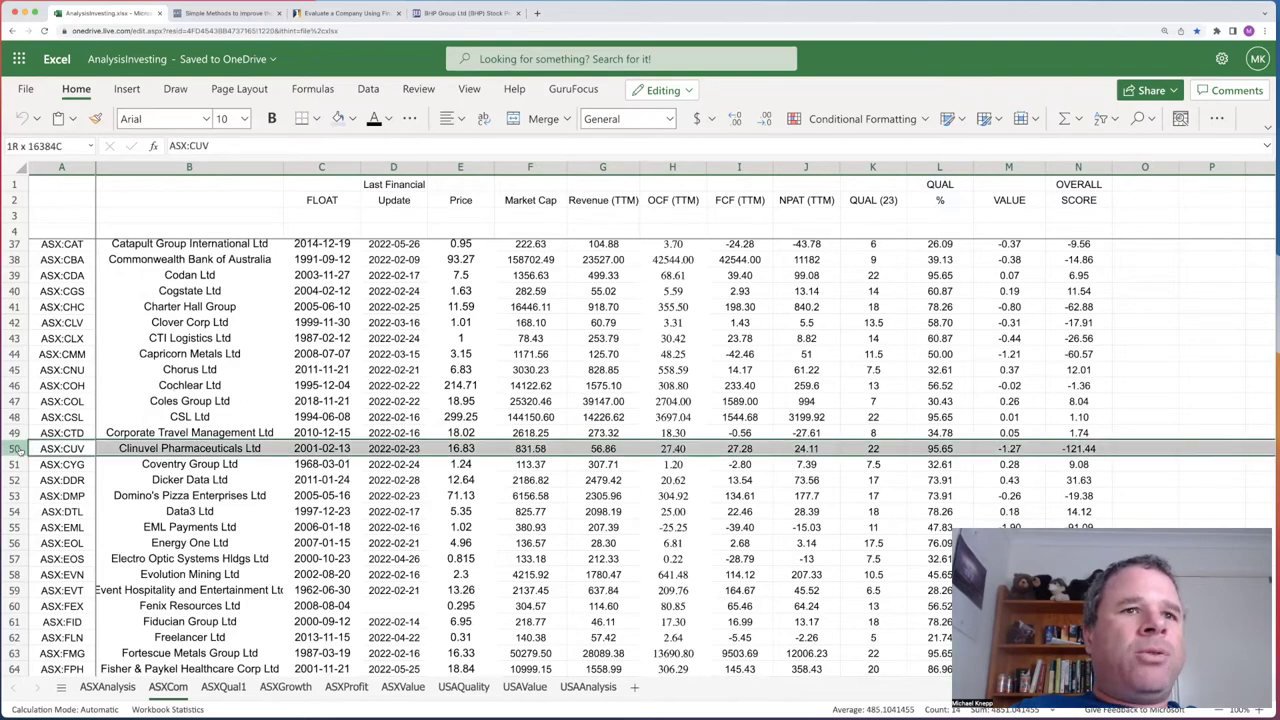
scroll(611, 526, down, 1)
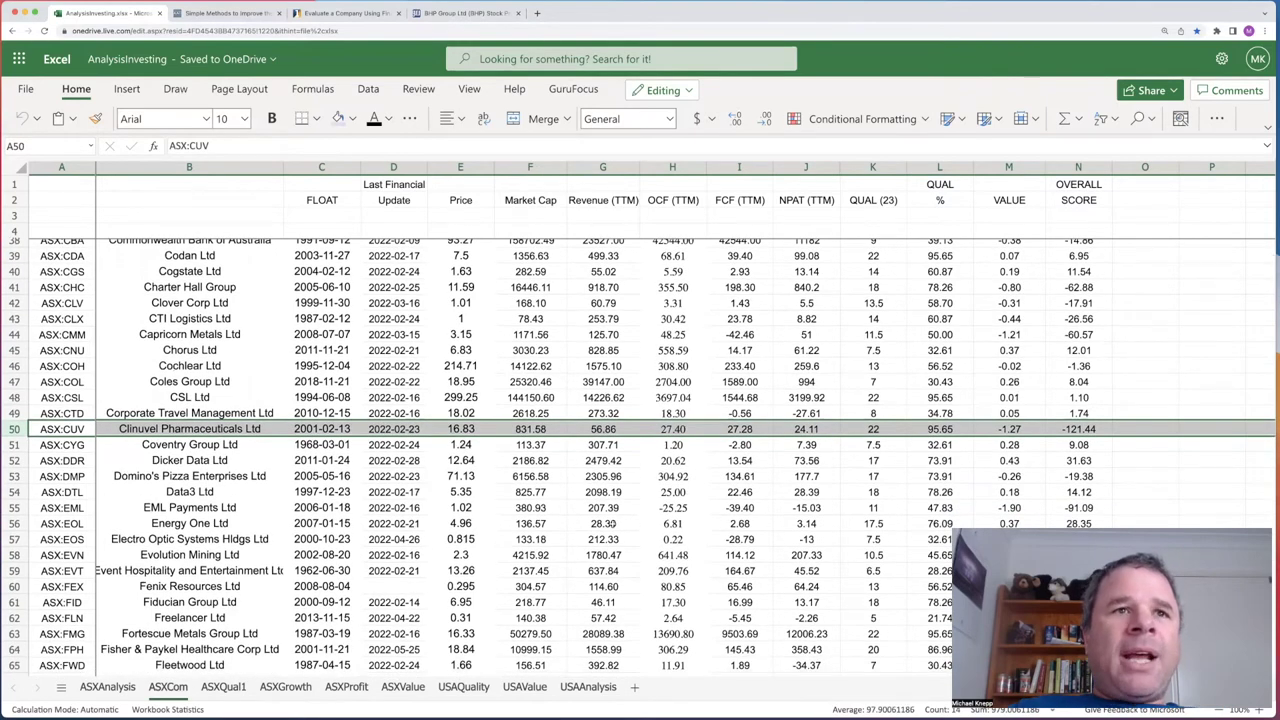
scroll(613, 524, up, 1)
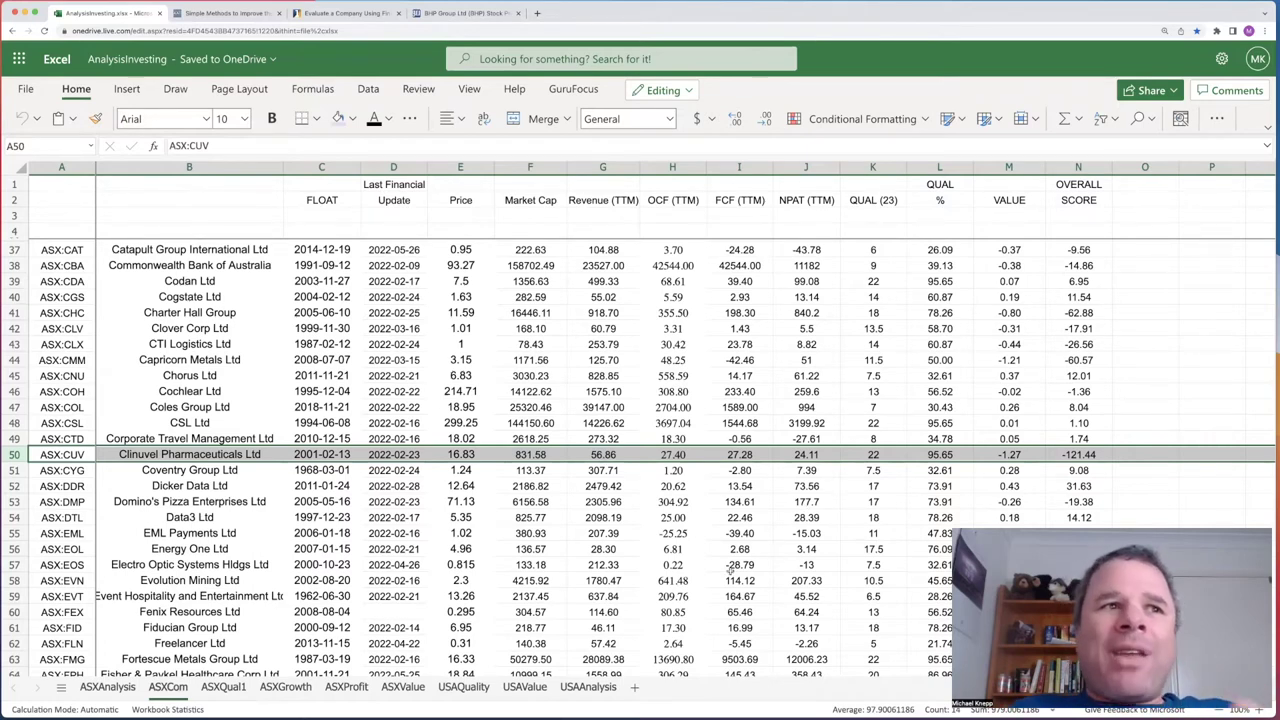
scroll(729, 568, down, 1)
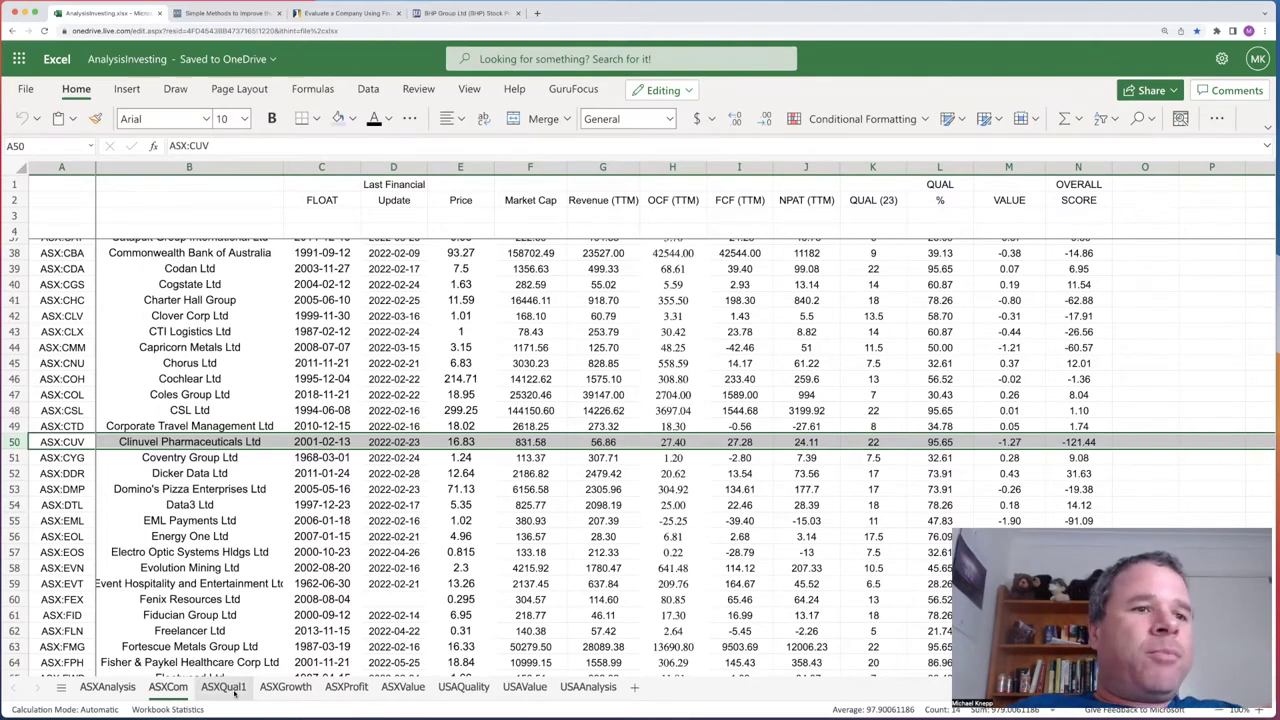
Step: Examine the quality metrics and score columns on the ASXQual1 sheet, from the first company down to ASX:CUV
click(228, 688)
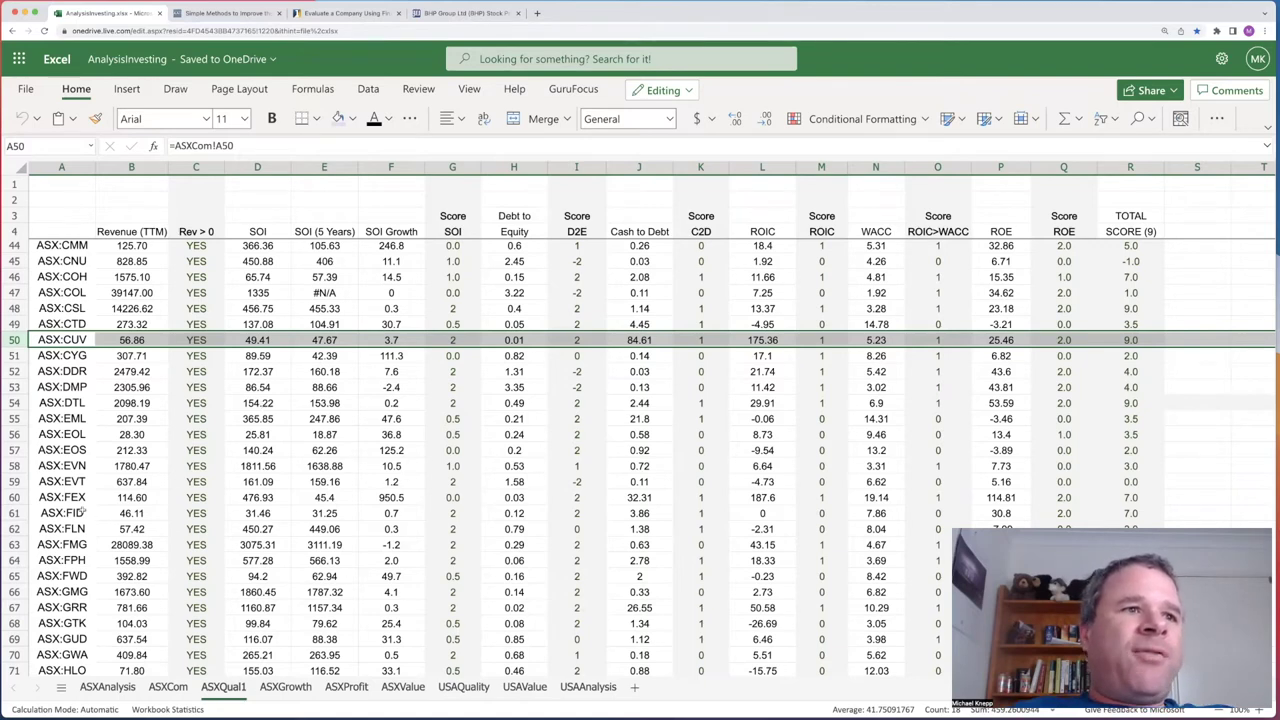
scroll(276, 501, up, 3)
scroll(281, 497, up, 5)
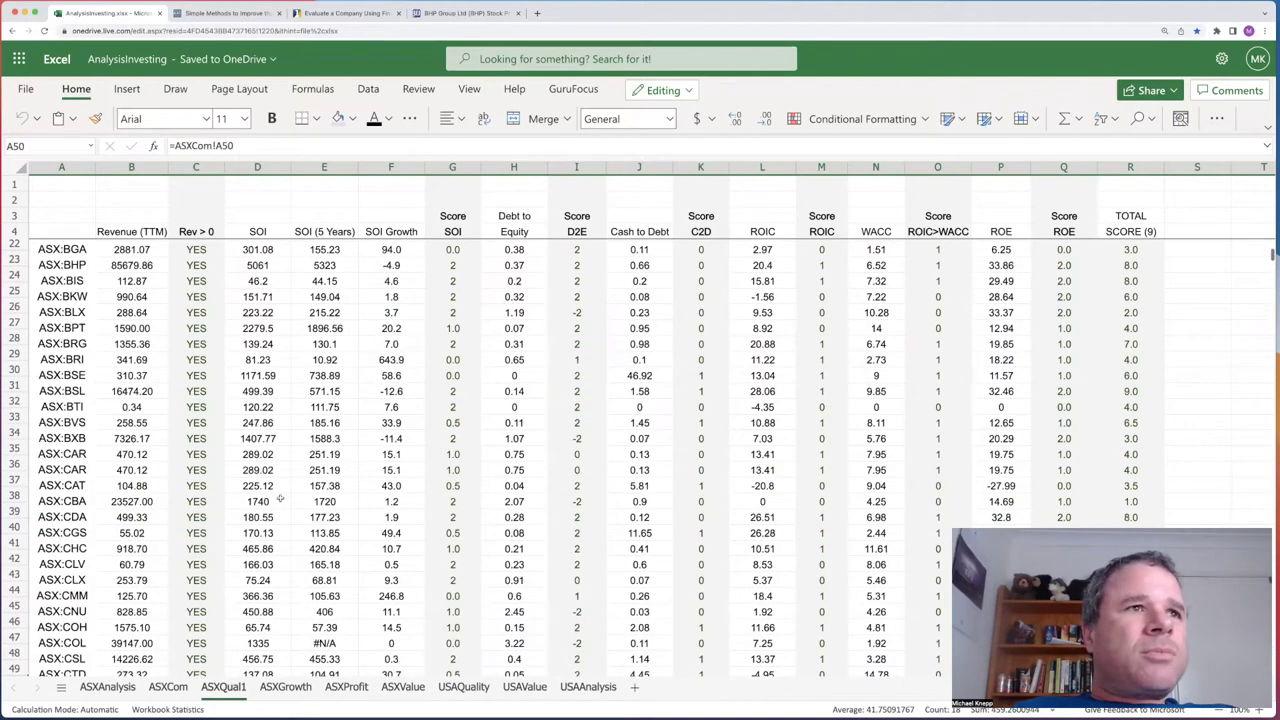
scroll(281, 498, up, 4)
scroll(281, 497, up, 2)
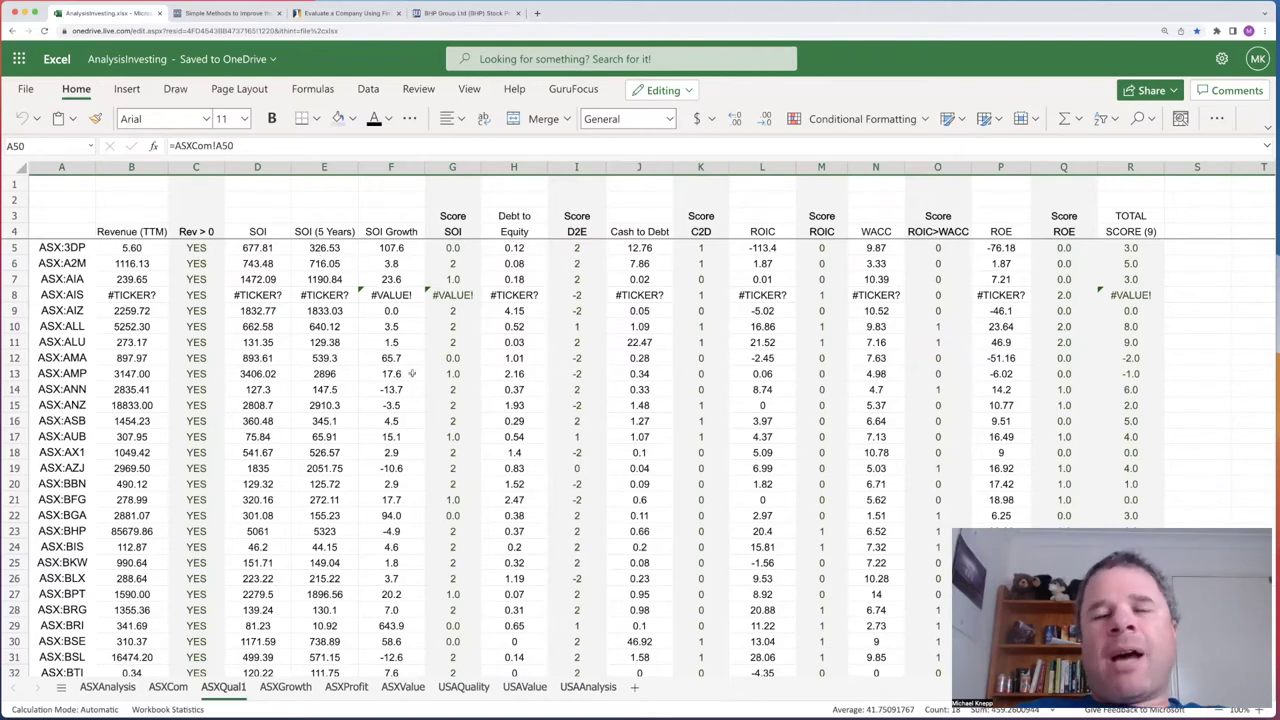
scroll(419, 402, down, 5)
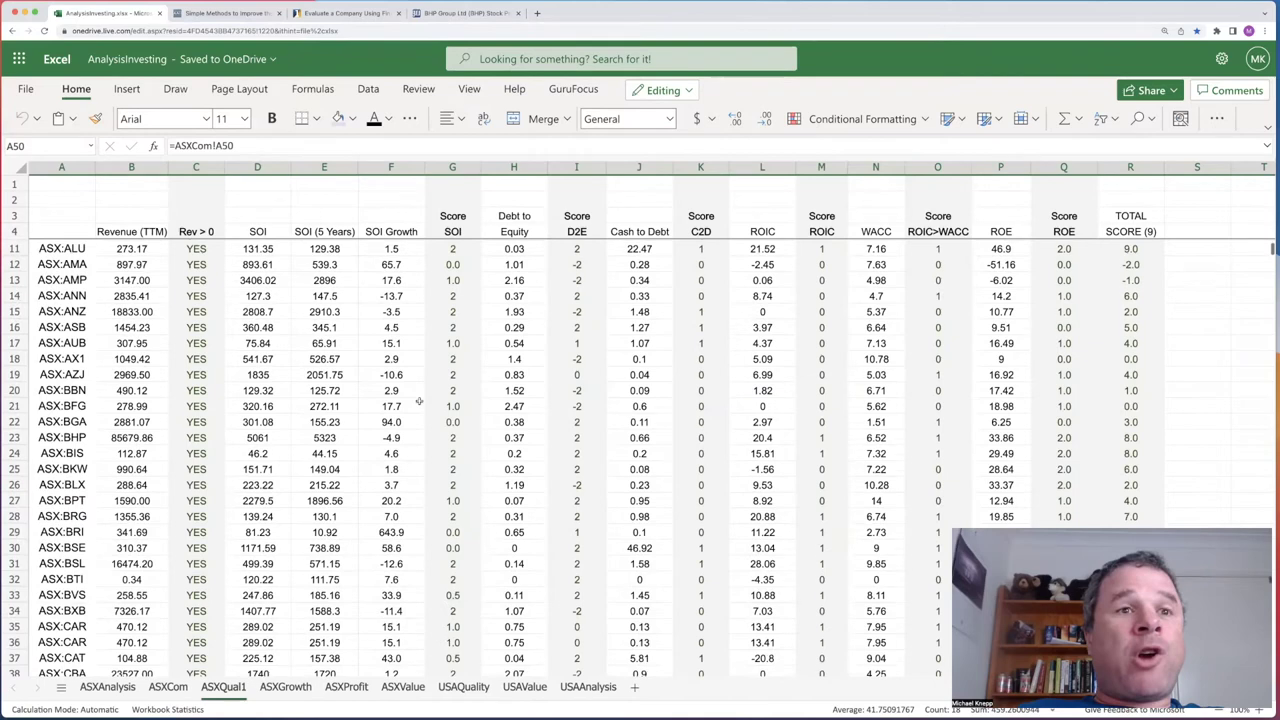
scroll(419, 402, down, 5)
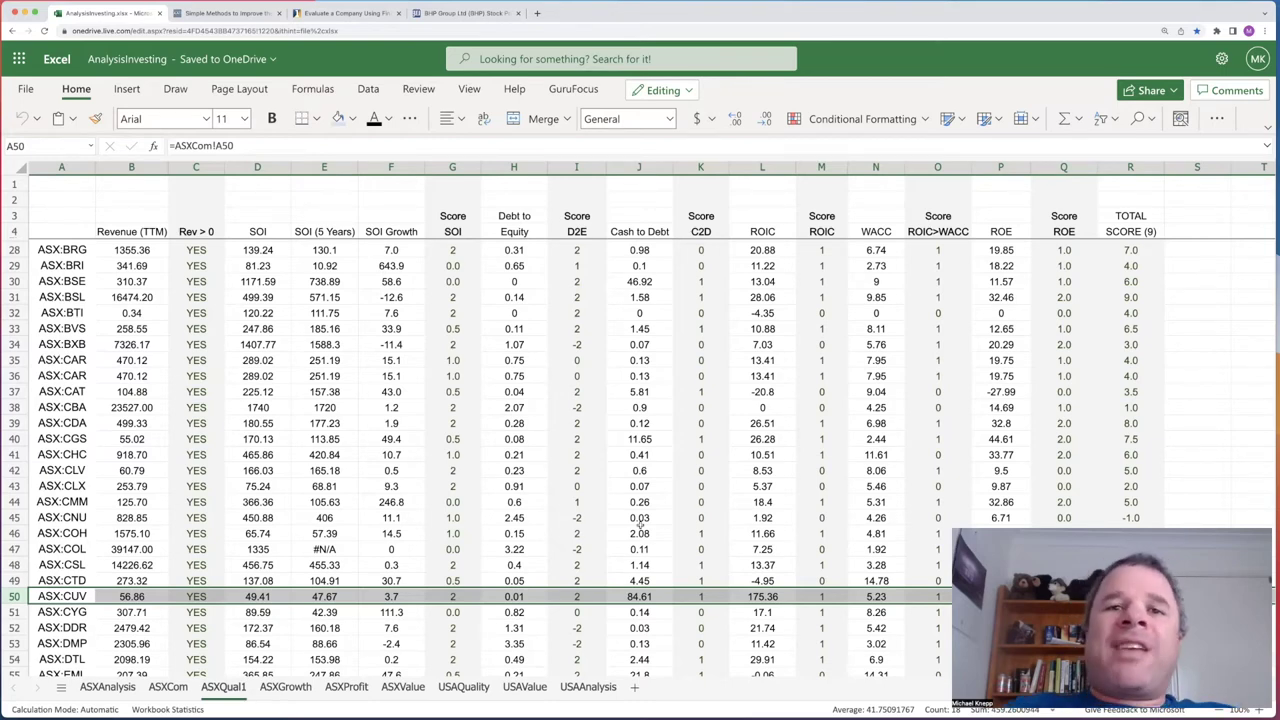
Step: Inspect the formulas behind the ROE score and the total score of ASX:CUV in row 50
scroll(738, 521, down, 1)
scroll(738, 521, down, 5)
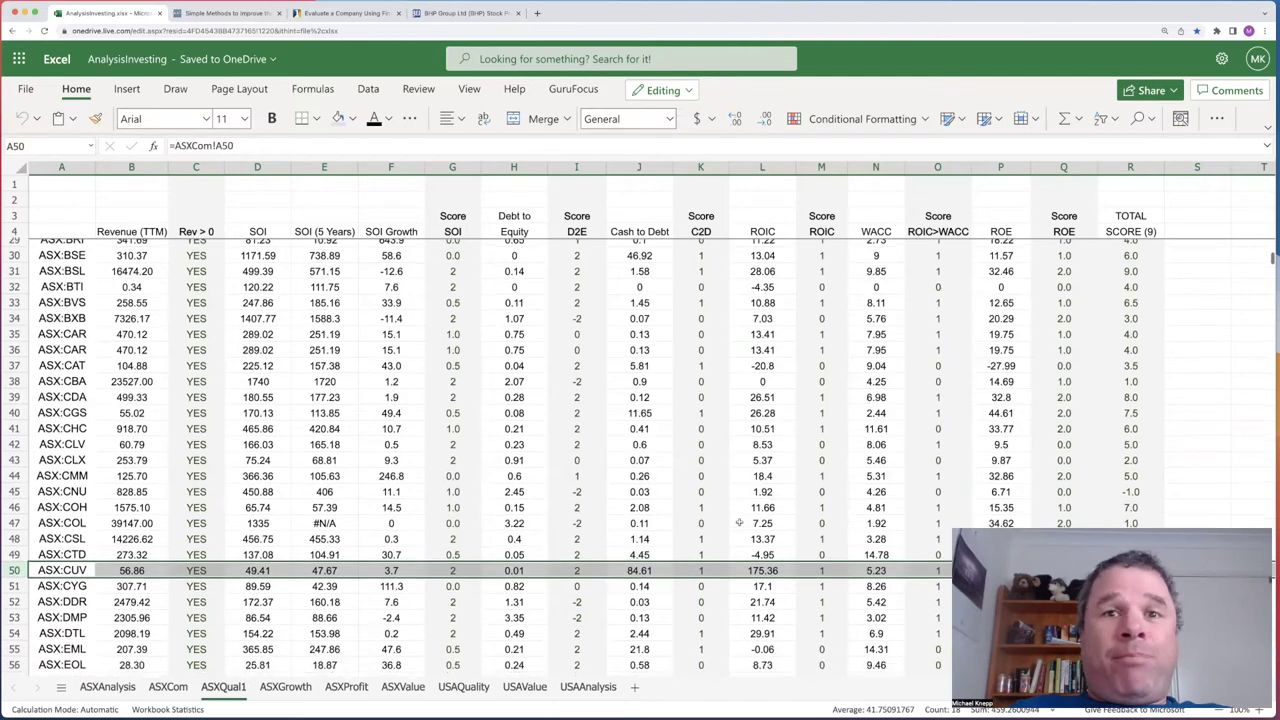
scroll(738, 521, down, 1)
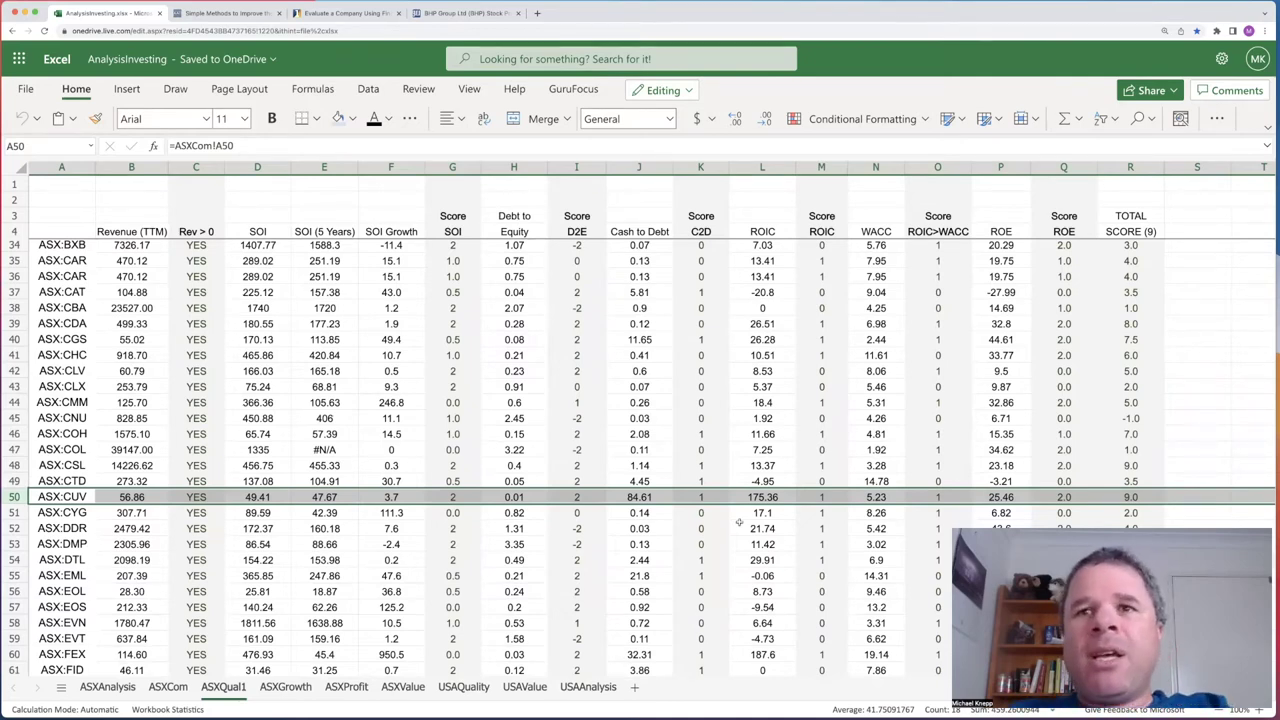
click(1060, 496)
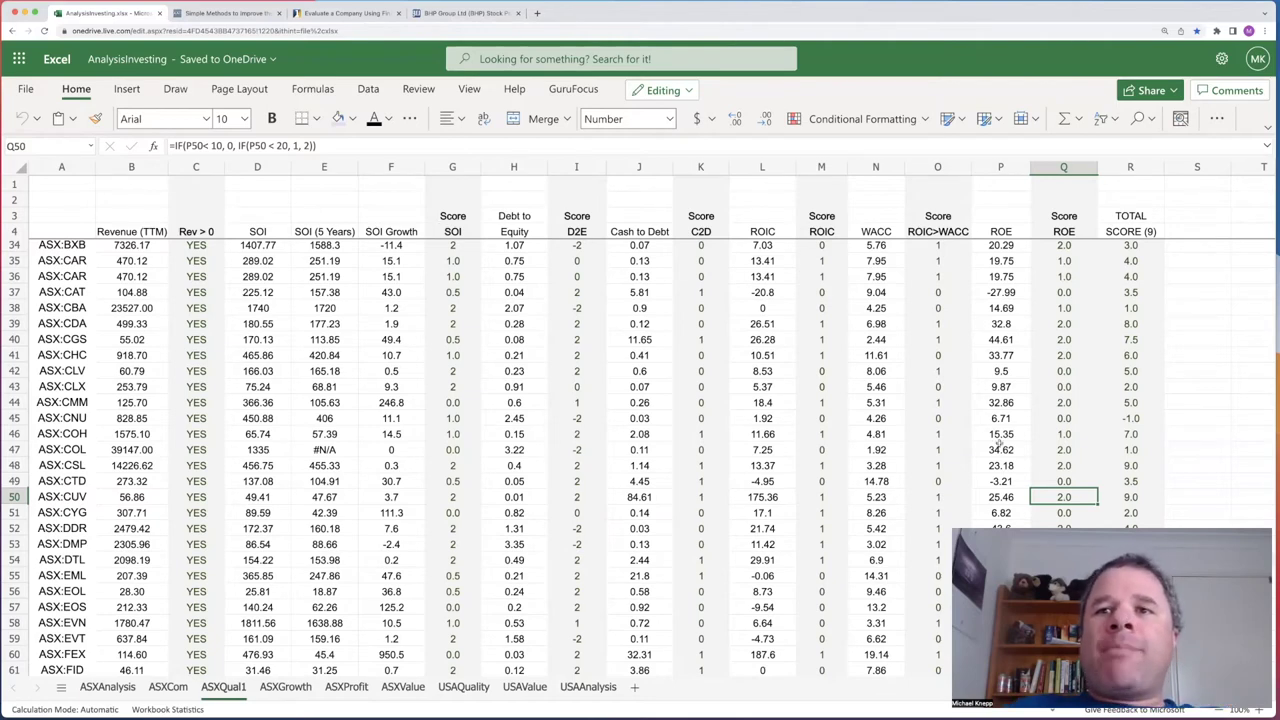
click(1130, 498)
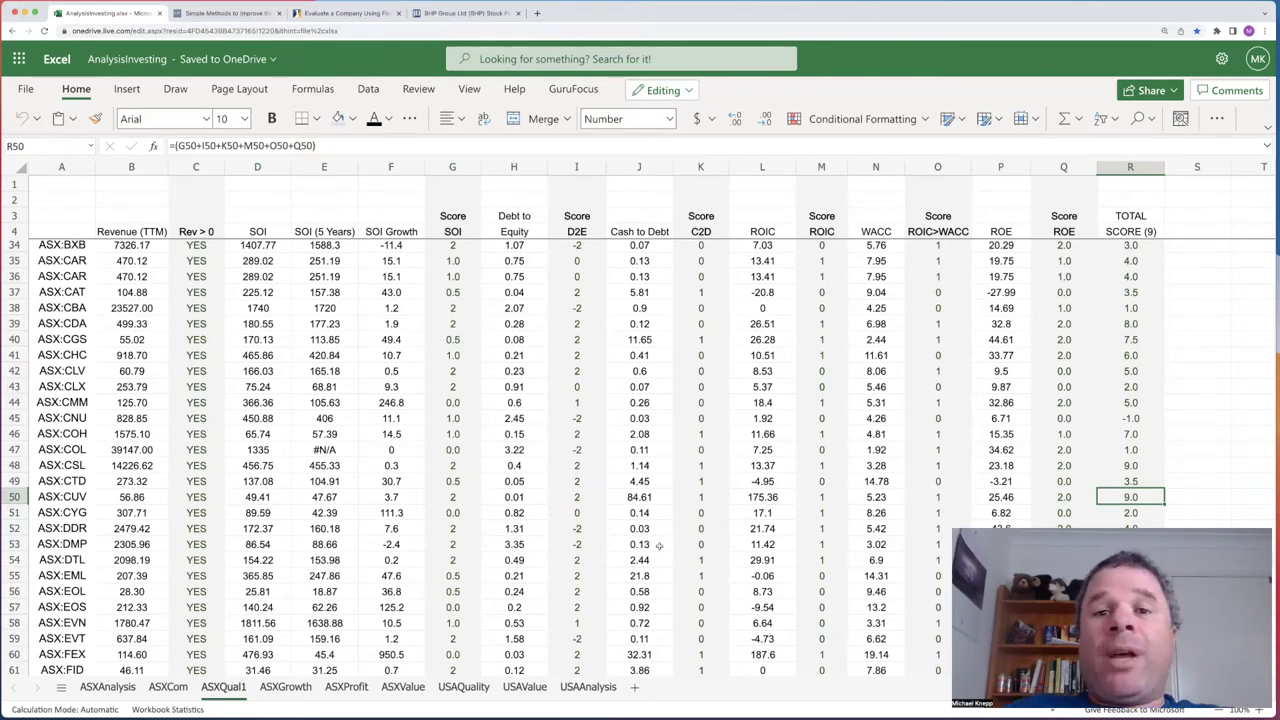
Step: On the ASXGrowth sheet, find ASX:BHP and highlight its whole row to examine the growth scores
click(285, 687)
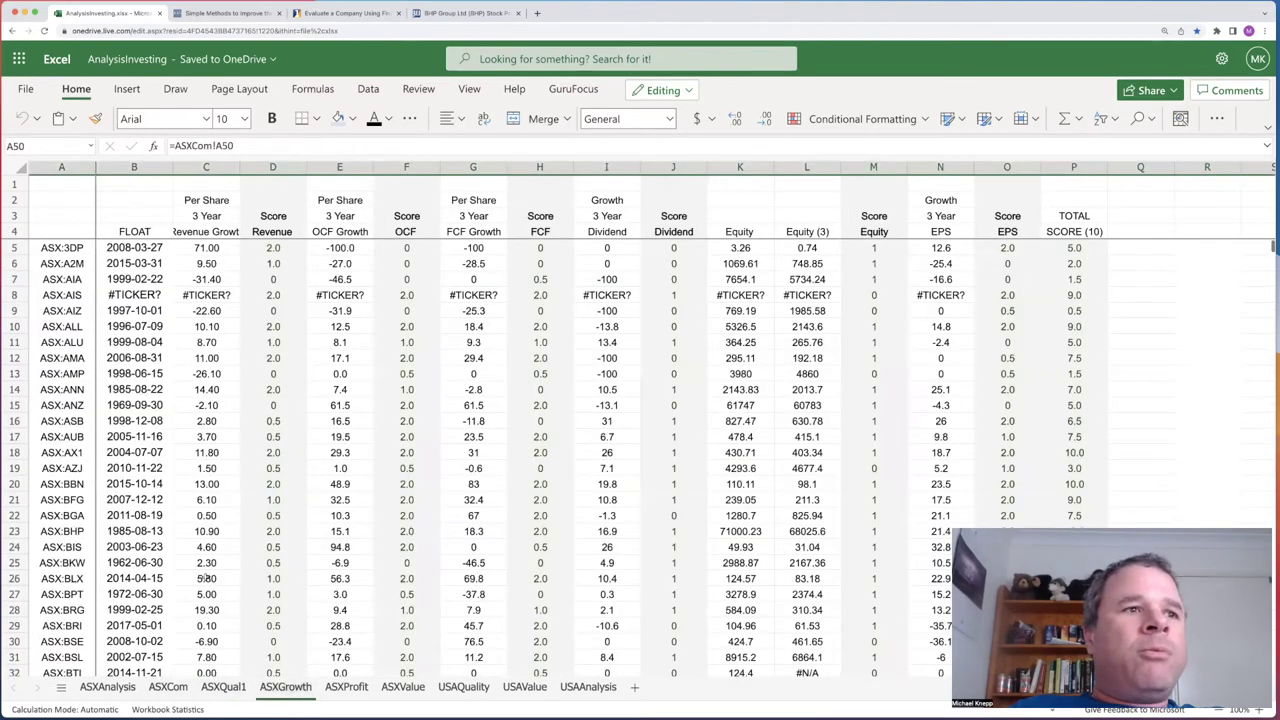
scroll(207, 578, down, 2)
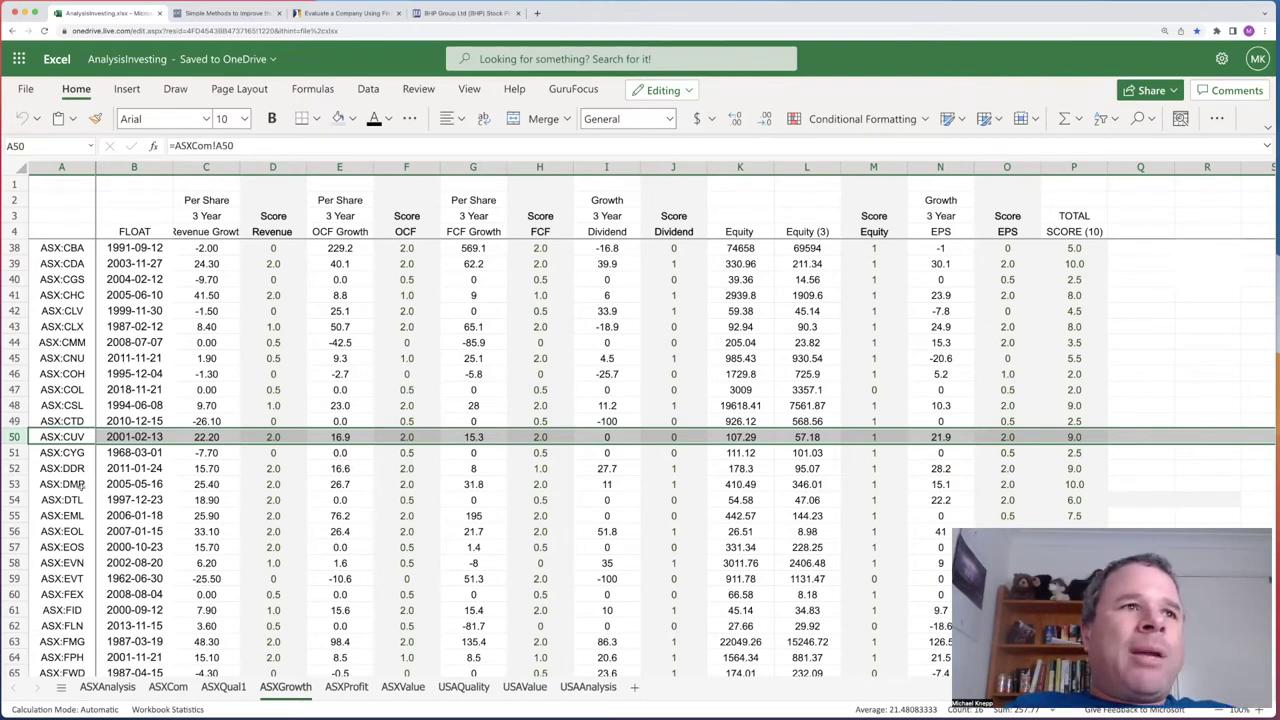
scroll(82, 487, up, 2)
scroll(82, 487, up, 3)
scroll(82, 487, up, 2)
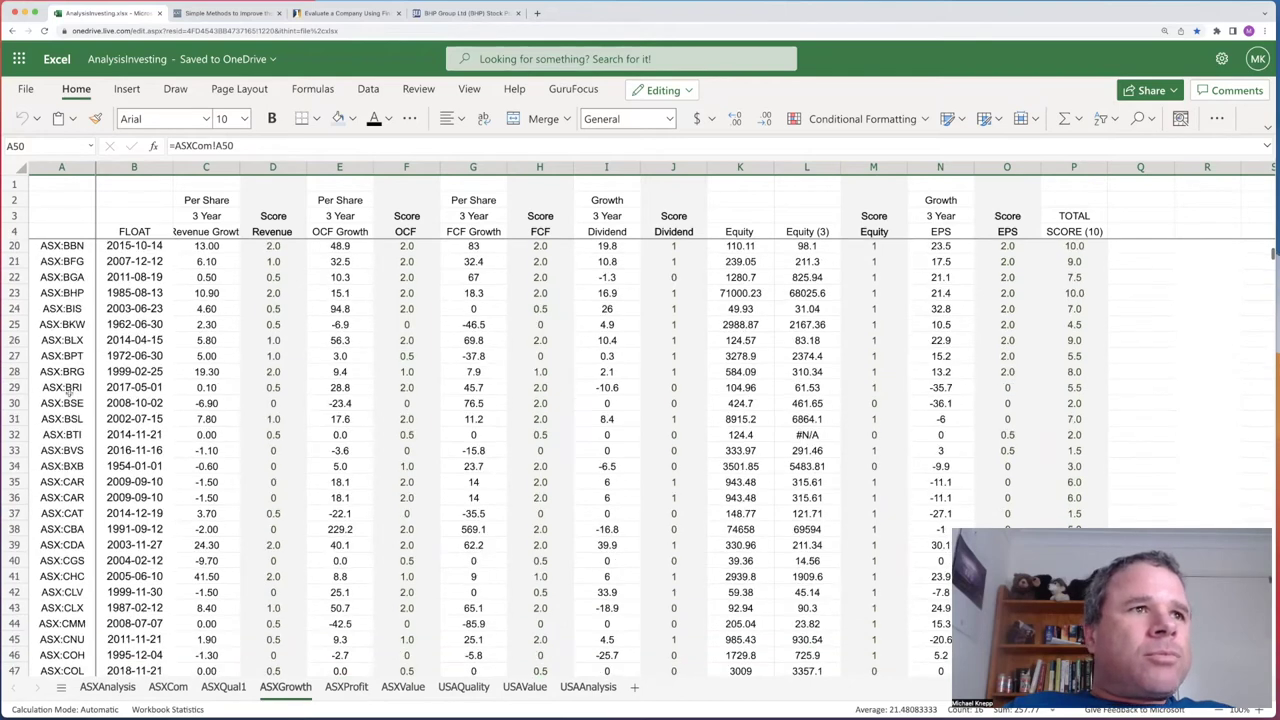
scroll(33, 325, up, 1)
click(33, 325)
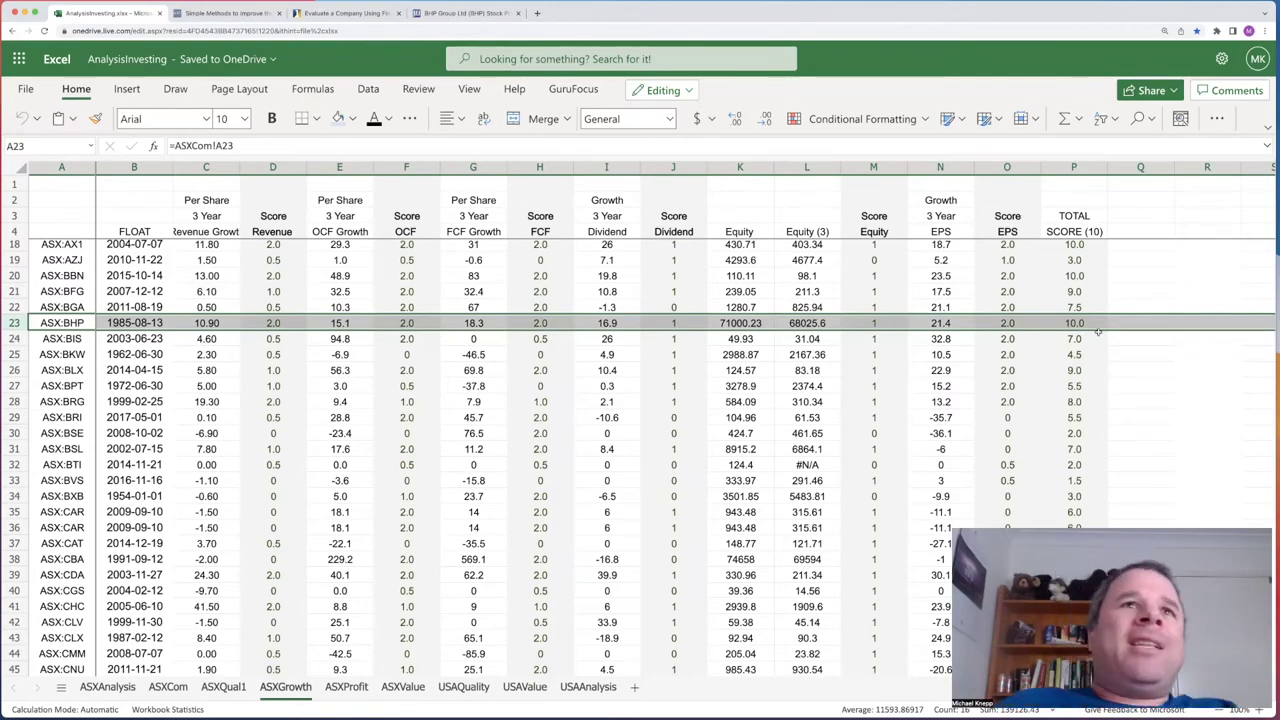
Step: Switch to the BHP Group summary page on GuruFocus and enlarge its Financials charts to 175% page zoom
click(466, 13)
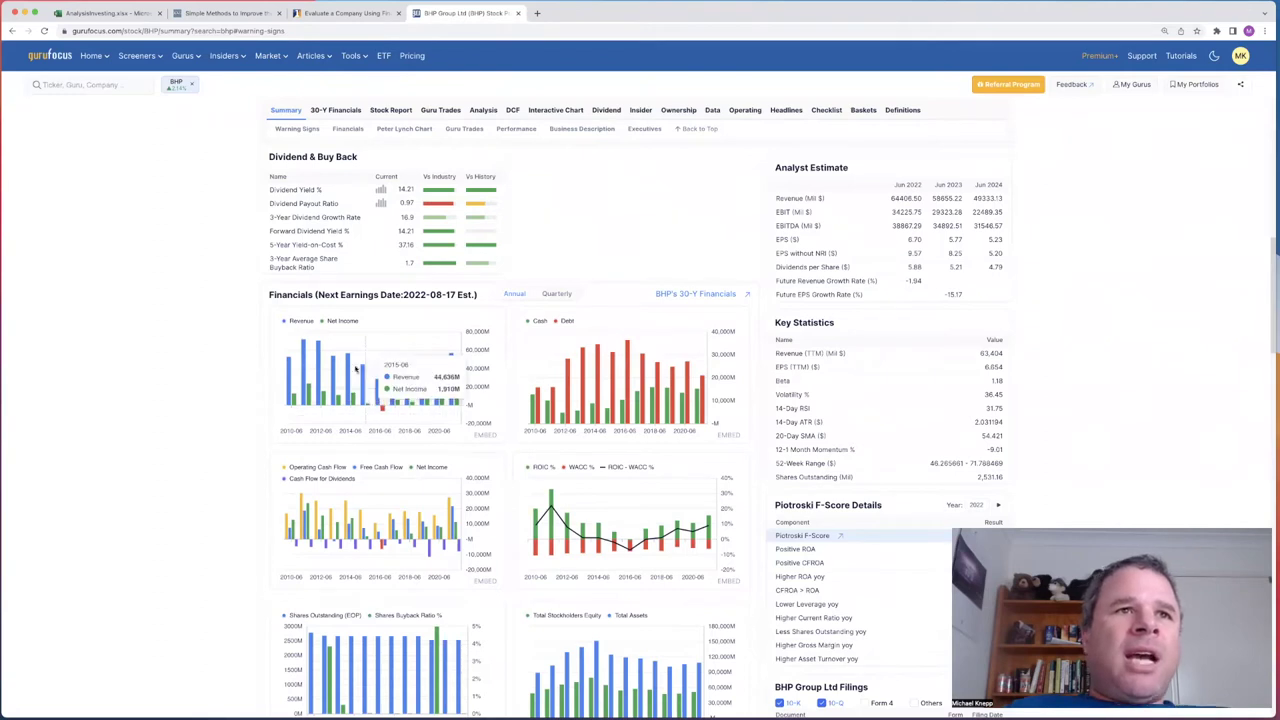
scroll(233, 371, down, 2)
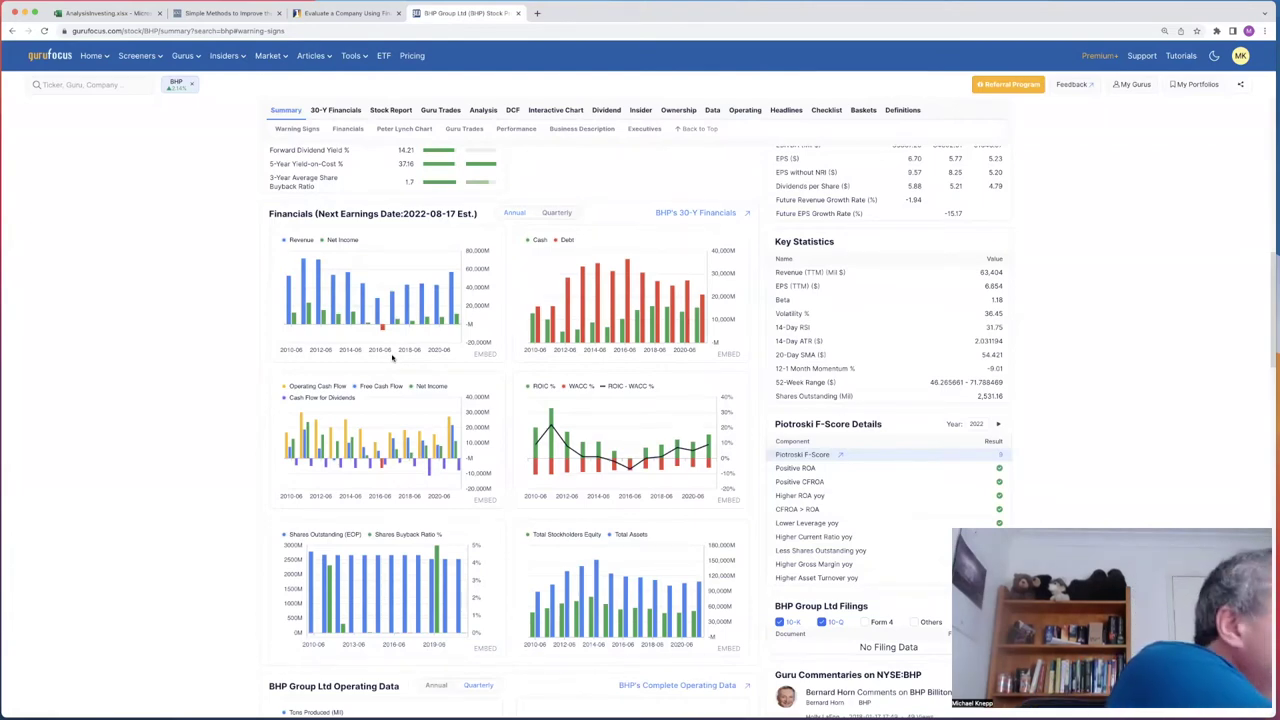
key(super+equal)
key(super+equal)
key(super+equal)
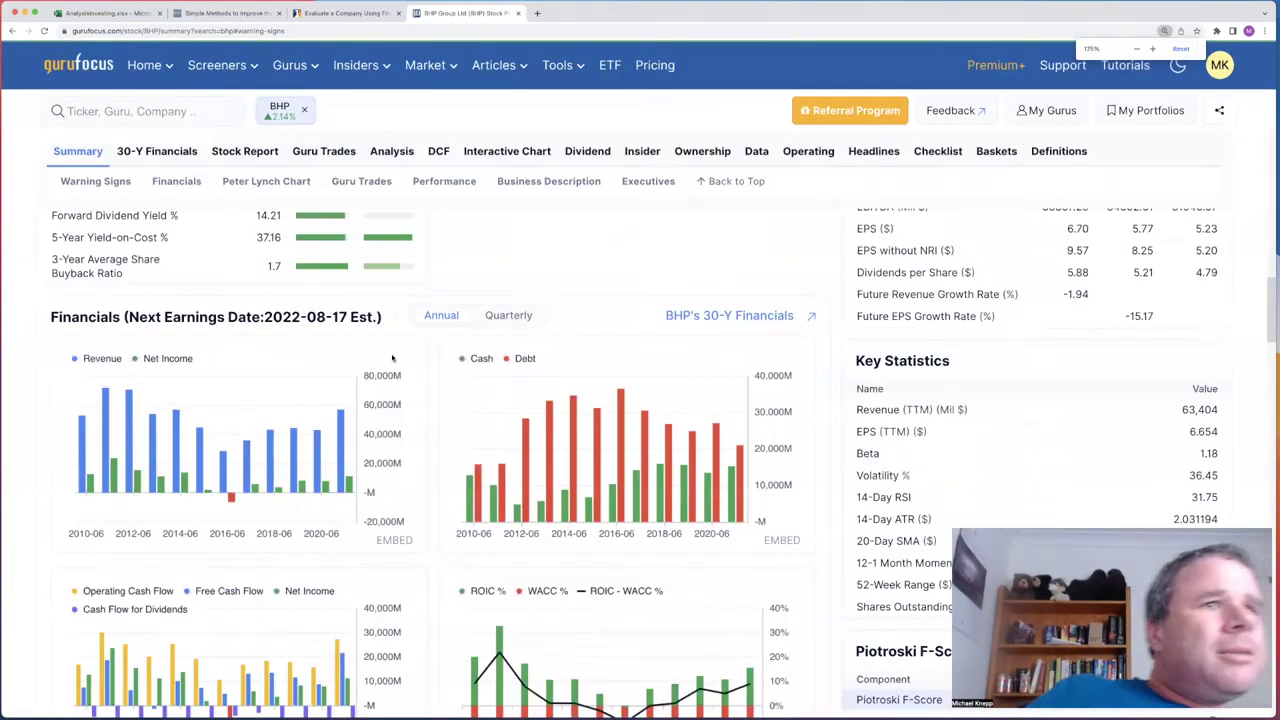
Step: Examine BHP's annual Revenue and Net Income chart, reading the 2017-06 figures
mouse_move(327, 433)
scroll(327, 433, down, 1)
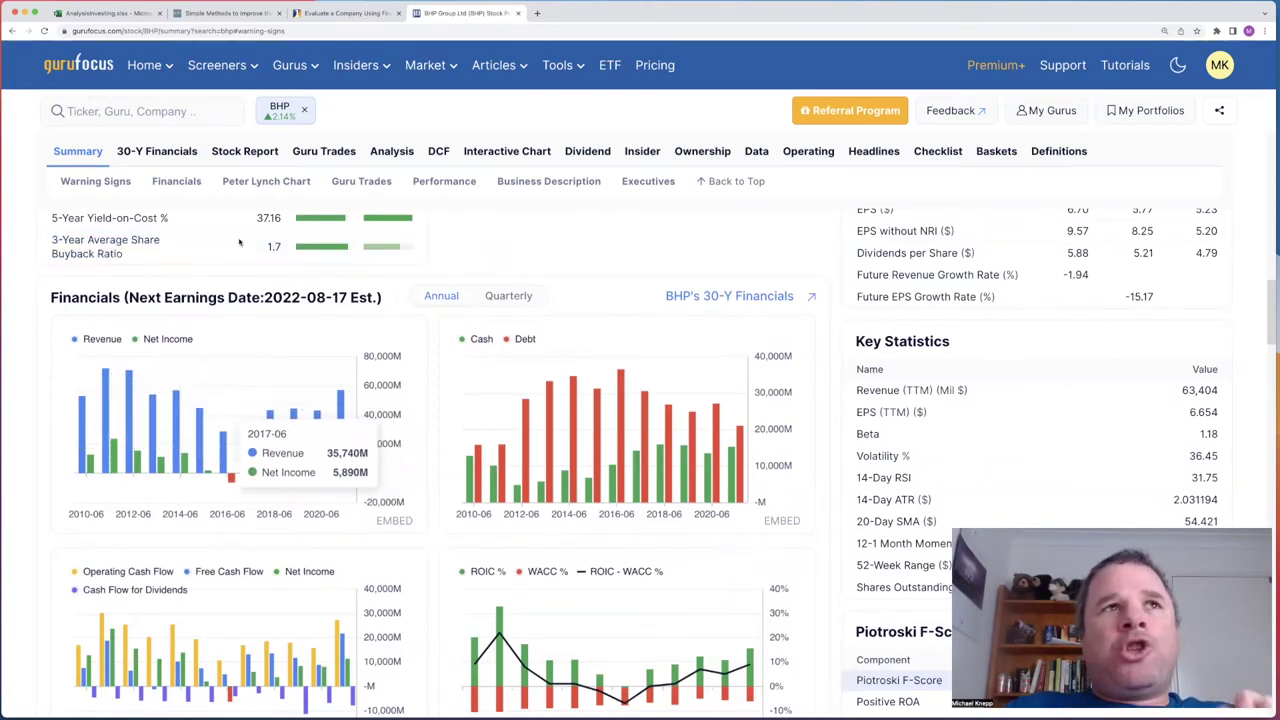
Step: Return to the AnalysisInvesting workbook and highlight the ASX:FMG row, then the ASX:GRR row, on the ASXGrowth sheet to examine their growth scores
click(101, 14)
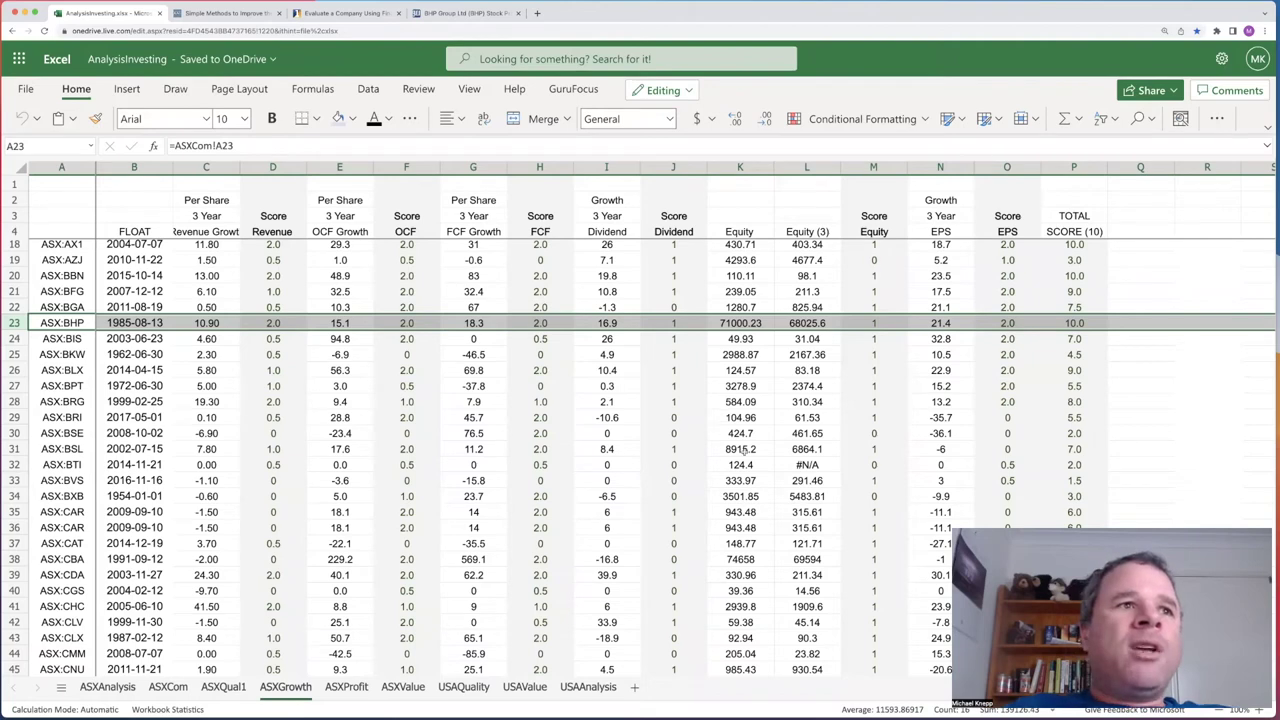
scroll(755, 455, down, 1)
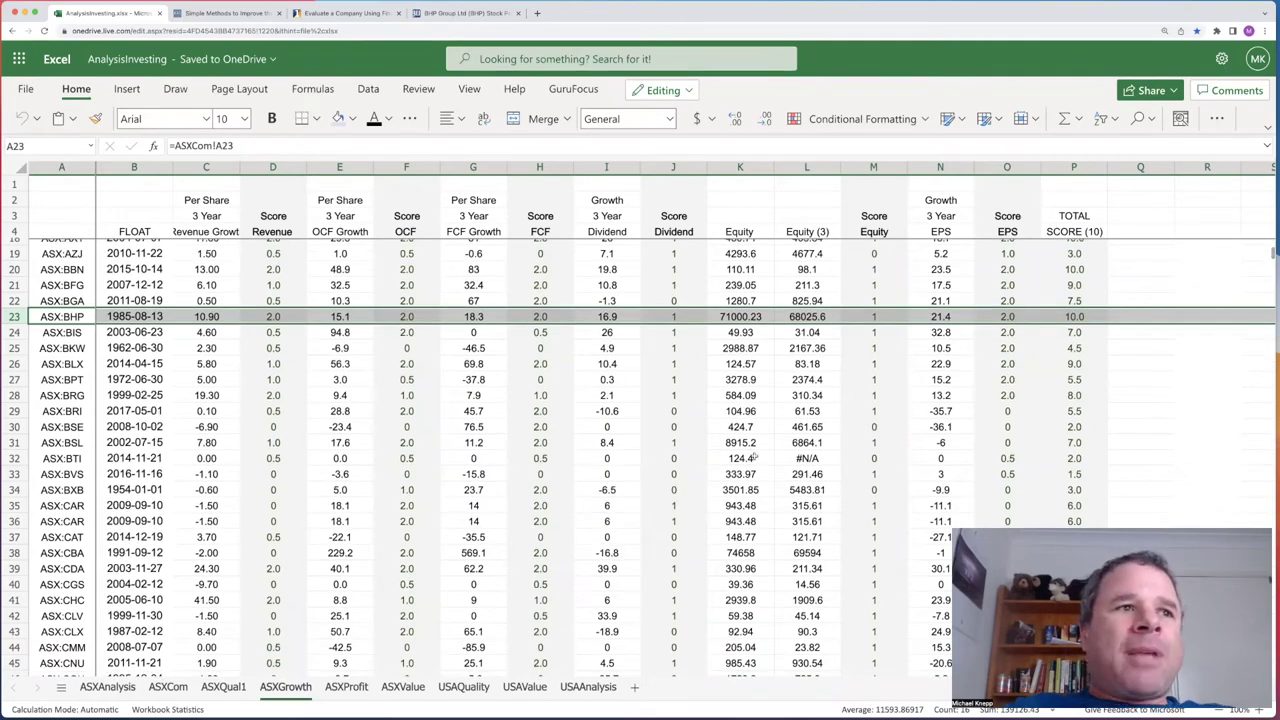
scroll(755, 455, down, 5)
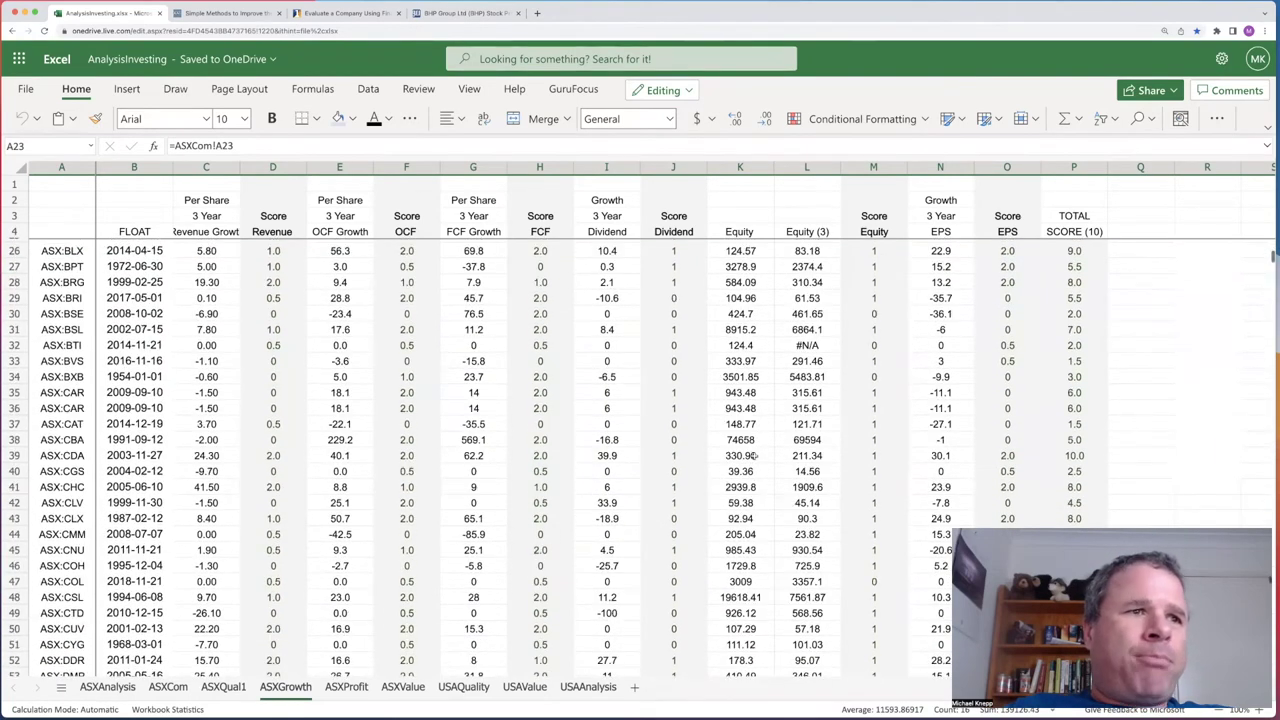
scroll(755, 455, down, 10)
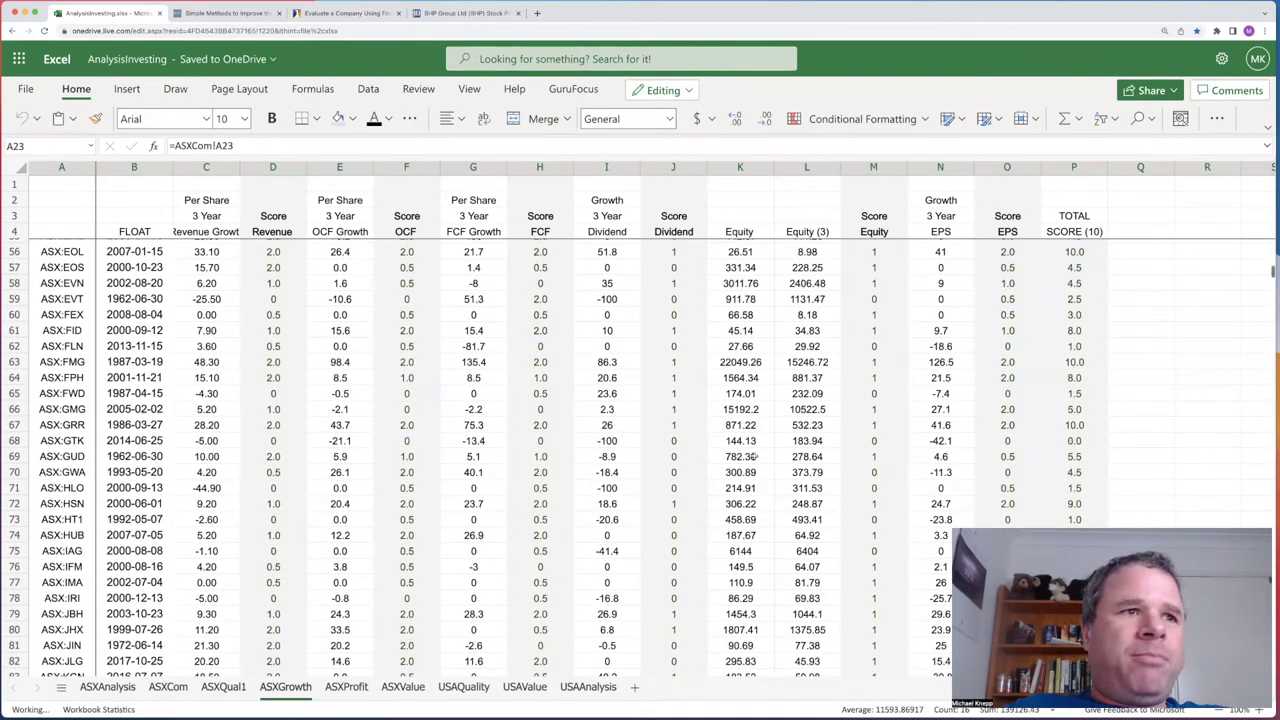
click(15, 362)
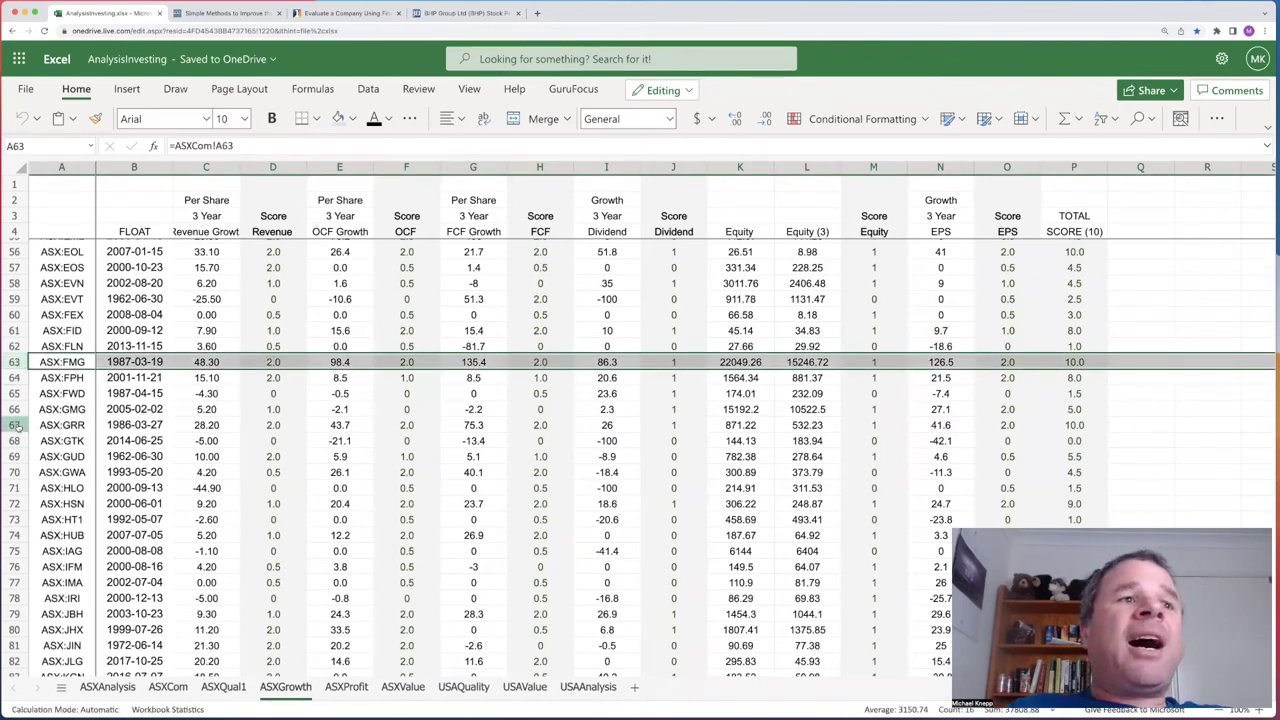
click(16, 425)
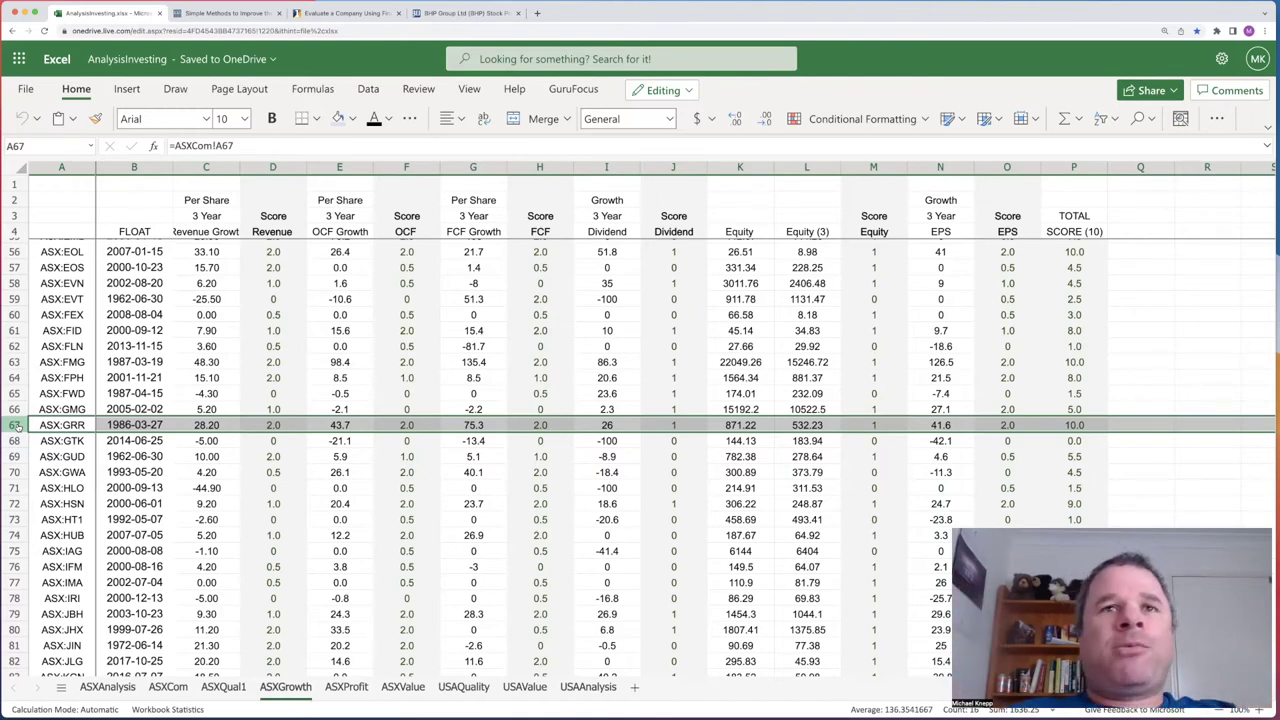
Step: Find ASX:CUV on the ASXGrowth sheet and highlight its whole row to examine its growth scores
scroll(155, 490, up, 2)
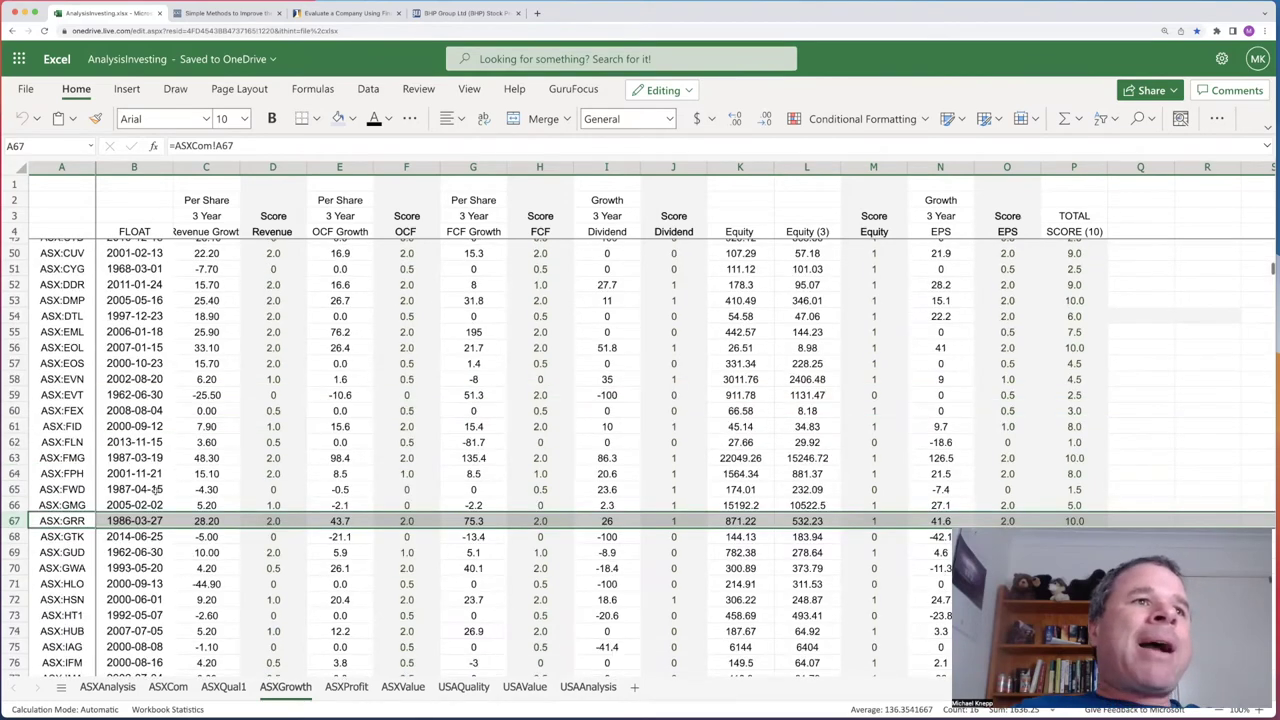
scroll(155, 490, up, 2)
scroll(62, 453, up, 3)
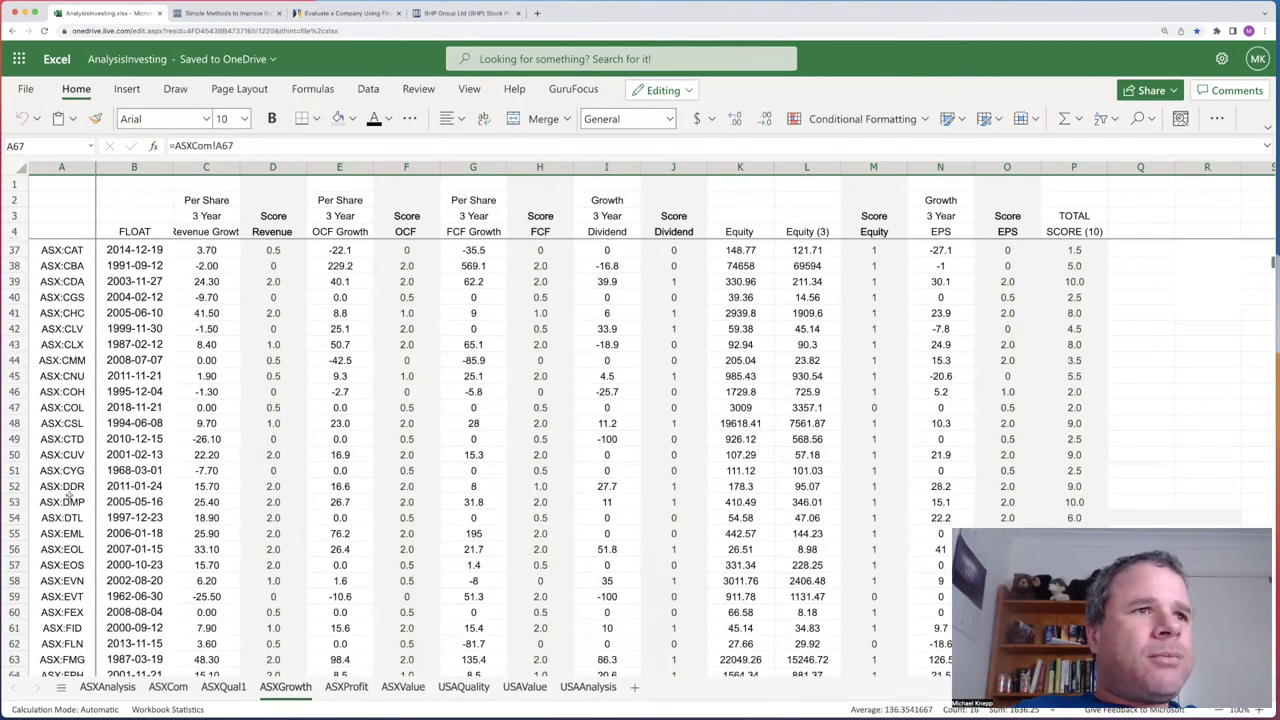
click(15, 455)
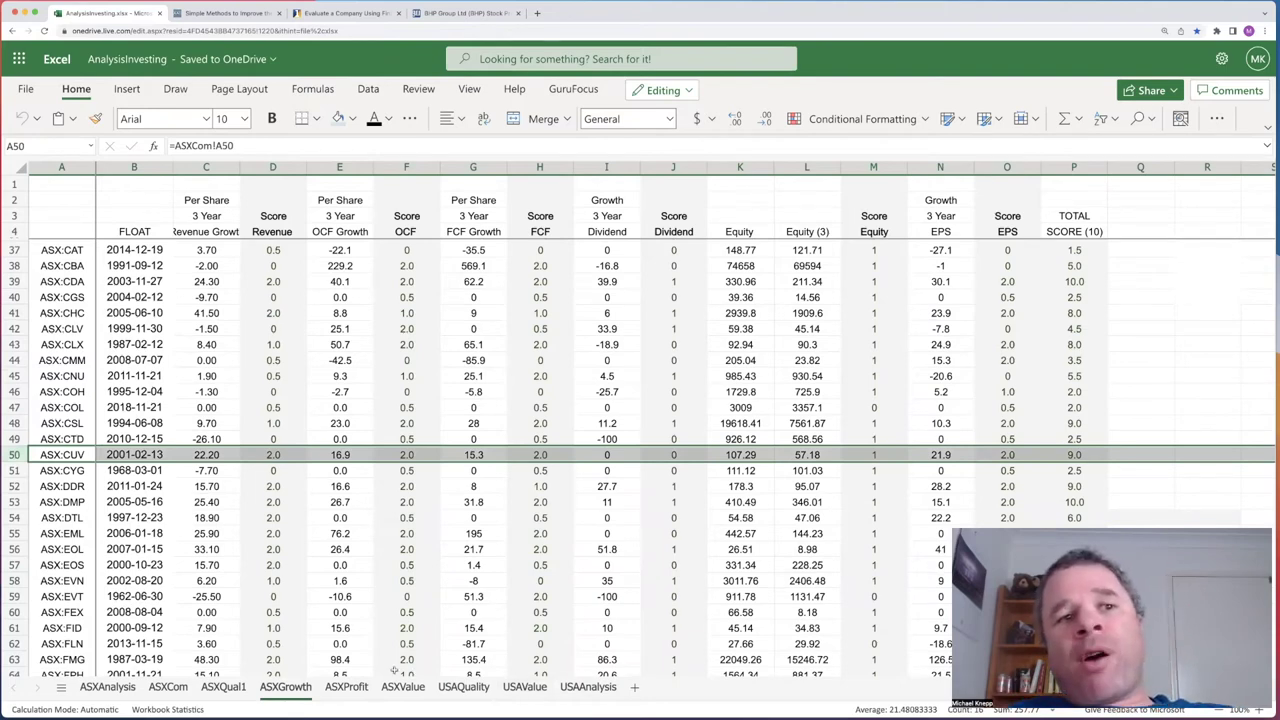
Step: On the ASXProfit sheet, find ASX:CUV and highlight its whole row to examine the cash flow, profit and gross margin scores
click(346, 687)
scroll(237, 485, down, 2)
scroll(237, 485, up, 9)
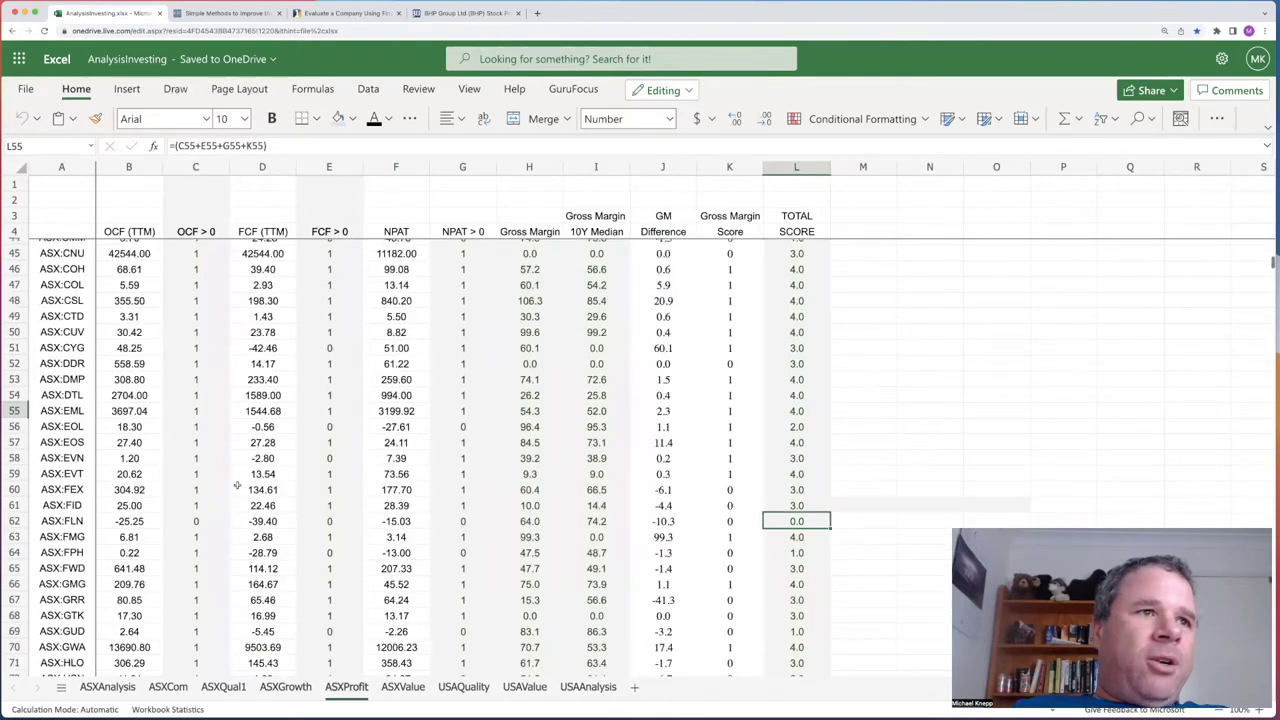
scroll(82, 568, down, 1)
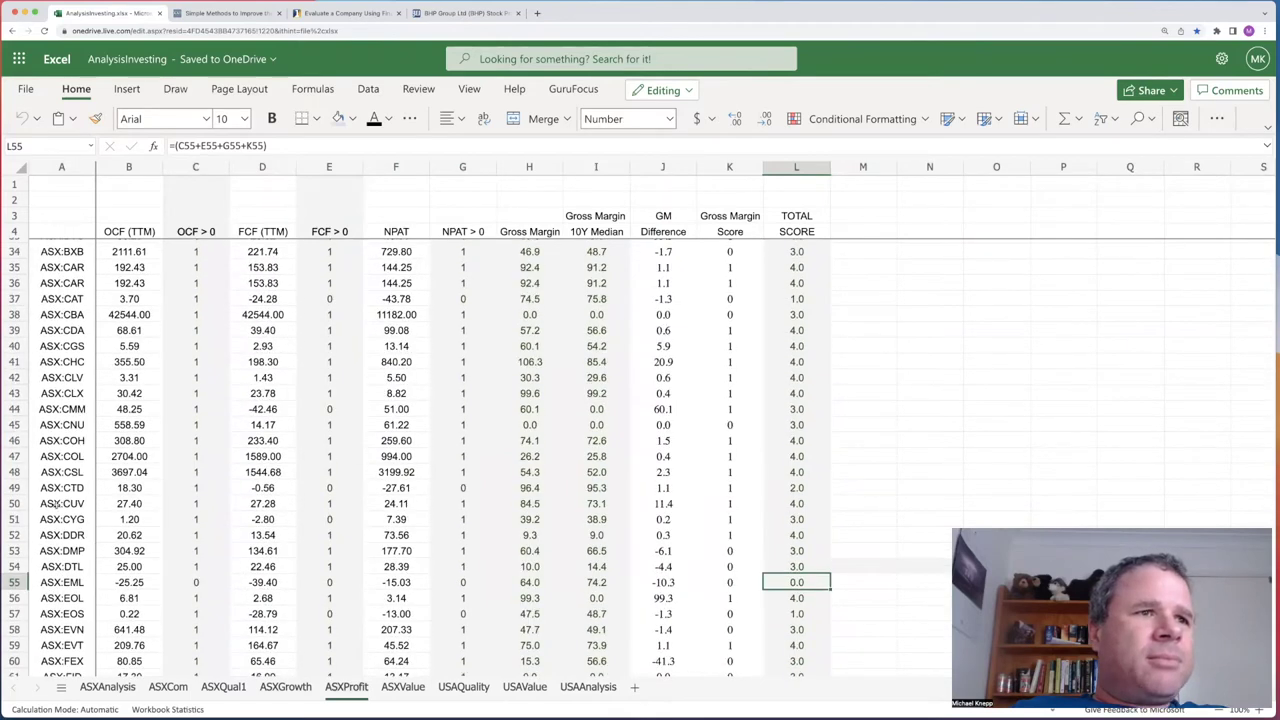
click(17, 503)
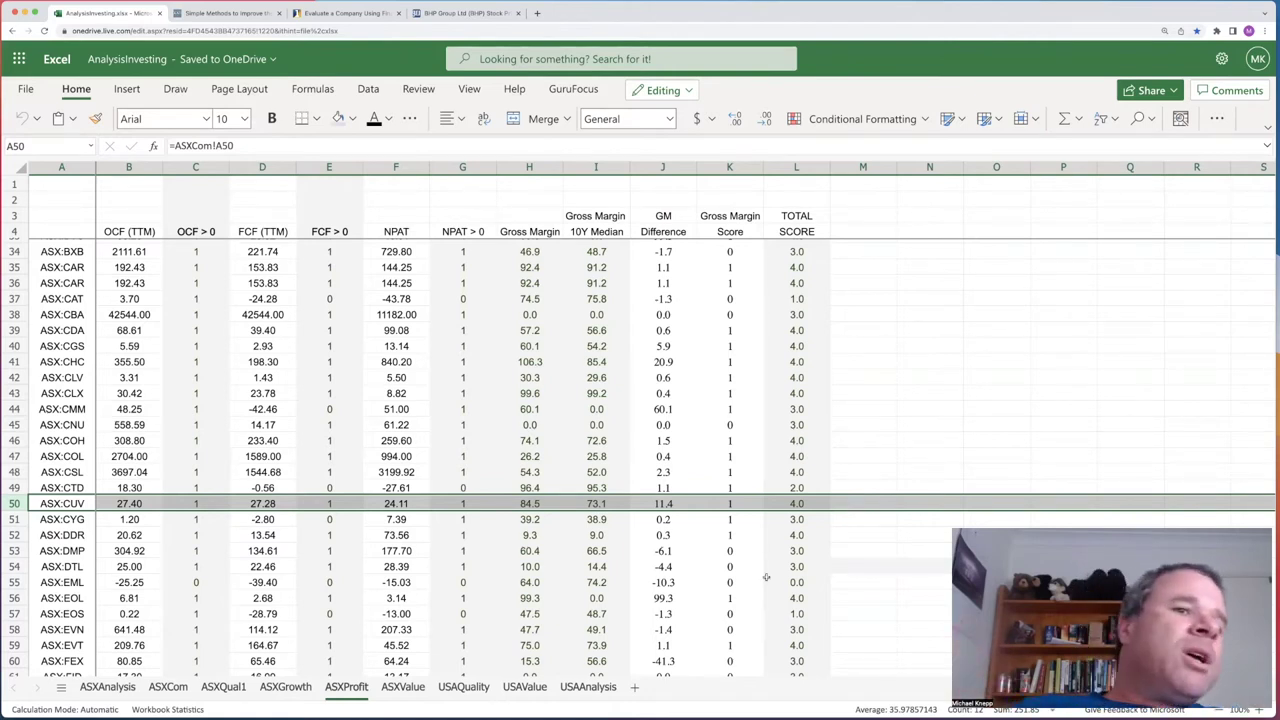
Step: Review the combined quality, value and overall scores of Clinuvel Pharmaceuticals on the ASXCom sheet
click(170, 687)
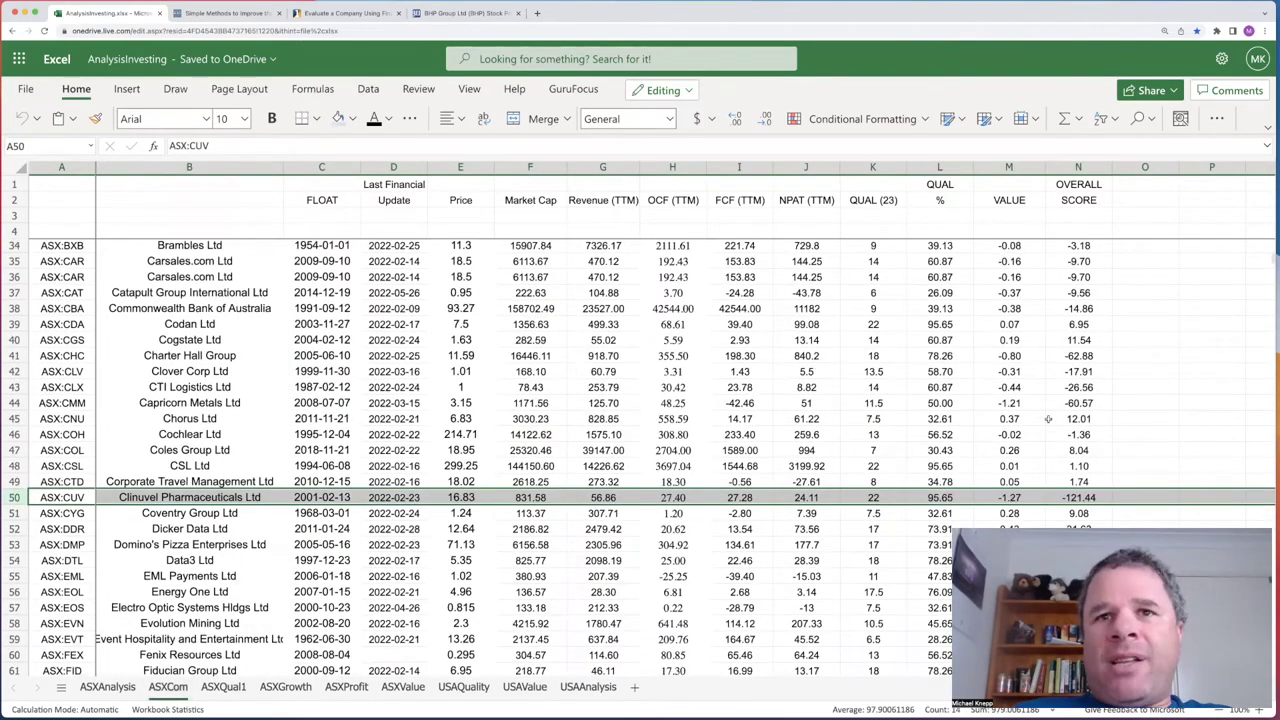
scroll(1048, 419, down, 2)
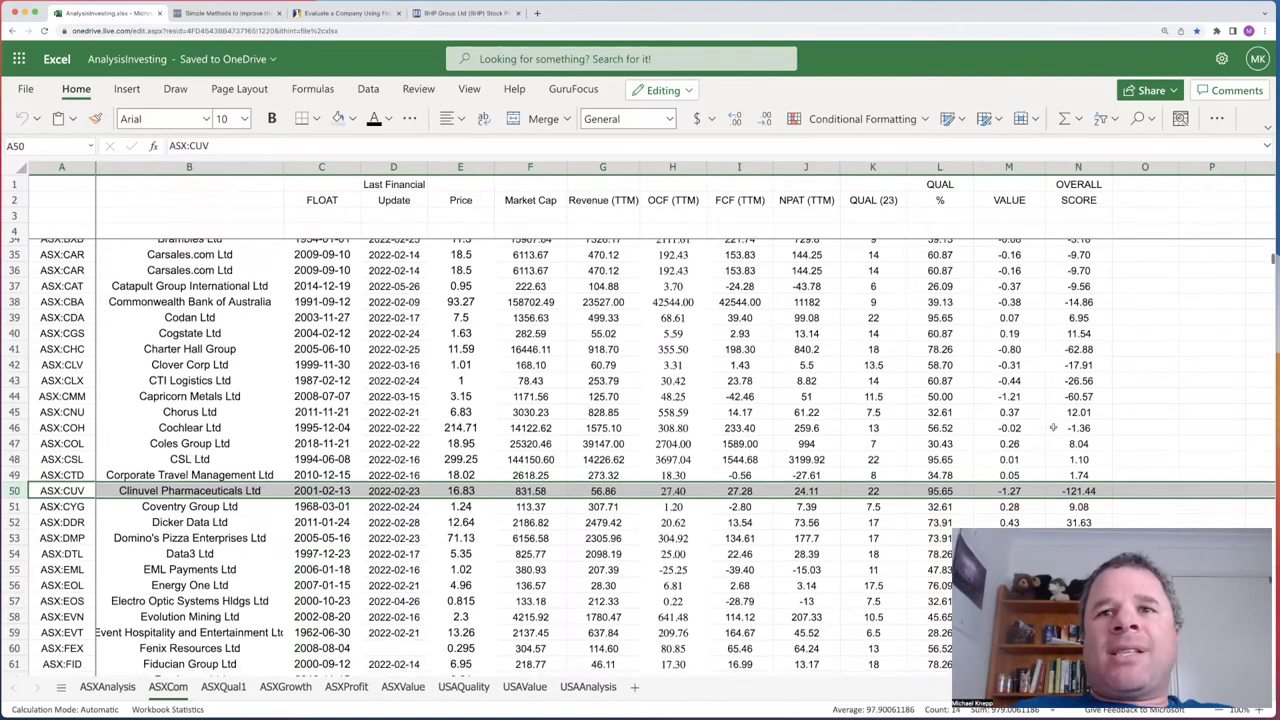
scroll(1053, 427, down, 1)
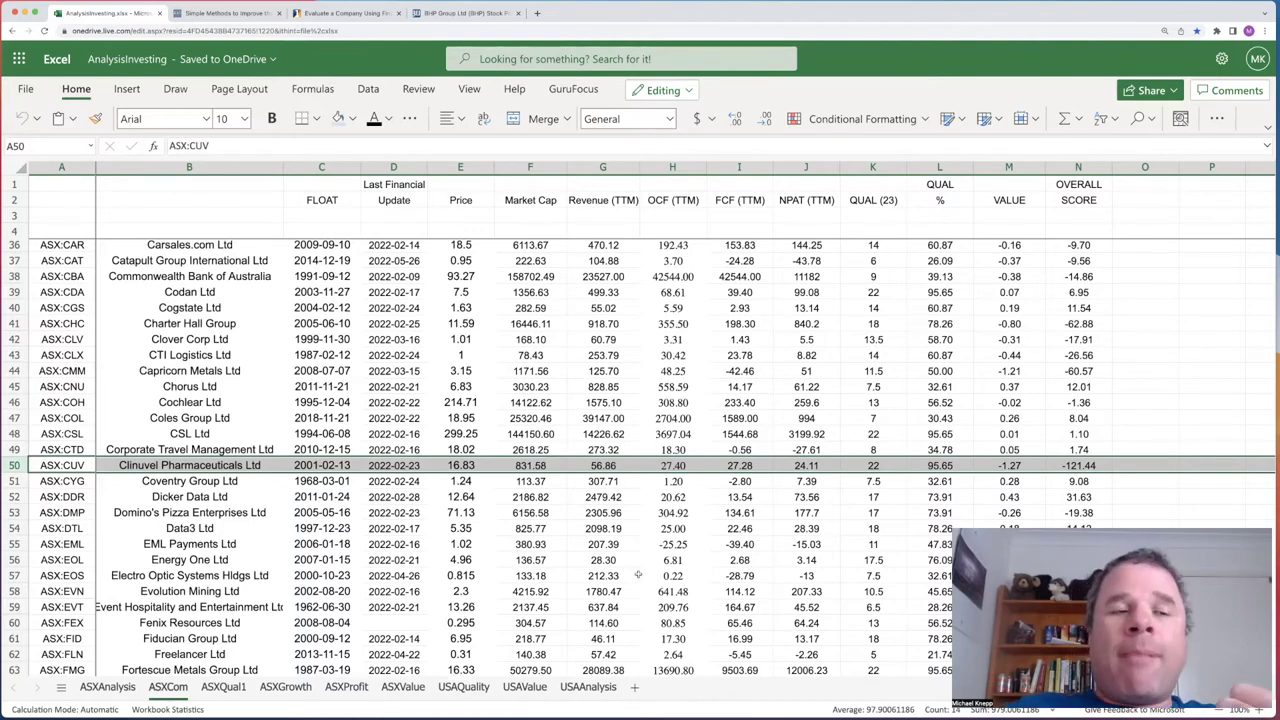
Step: On the ASXValue sheet, bring the company tickers into view, find ASX:CUV and highlight its whole row
click(401, 692)
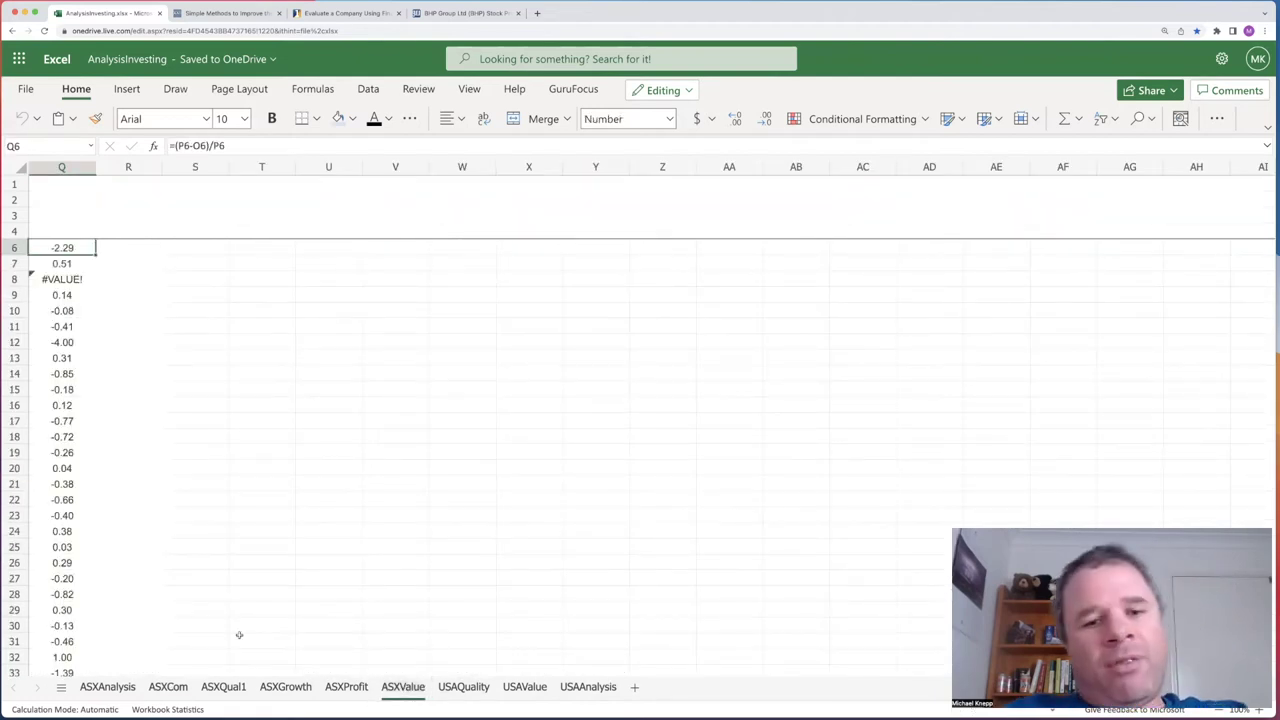
scroll(239, 635, left, 4)
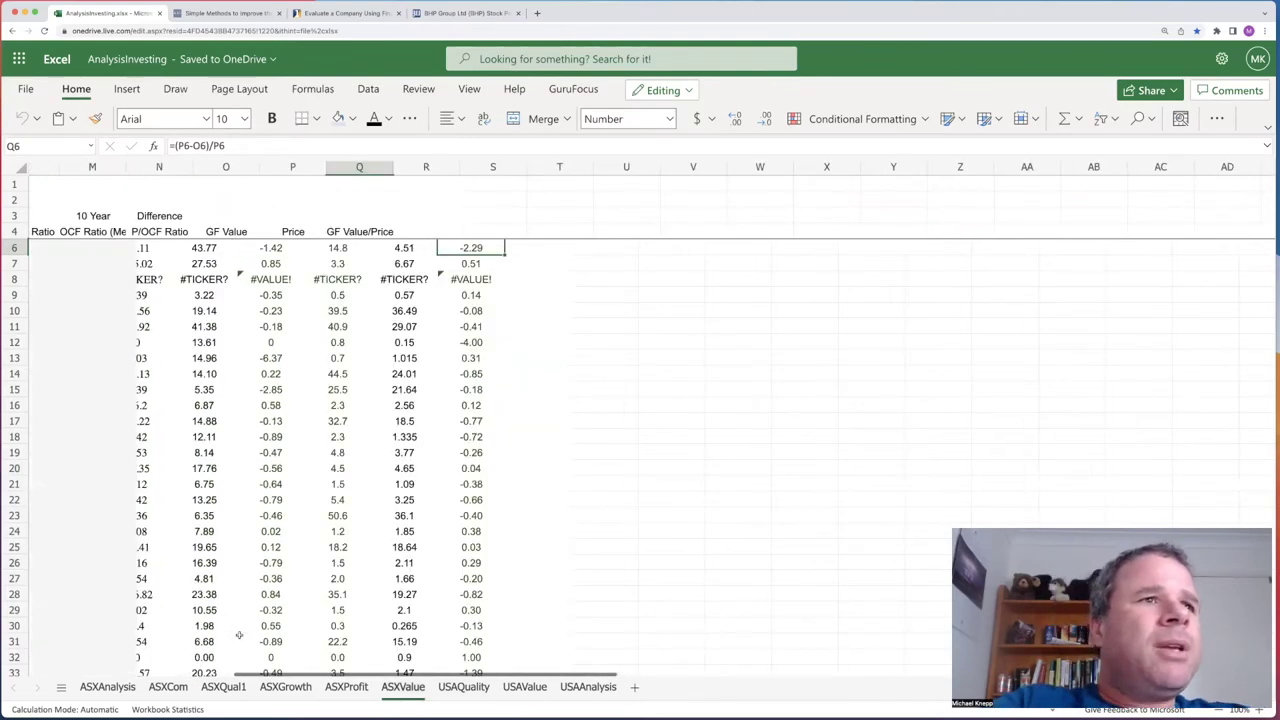
scroll(239, 635, left, 6)
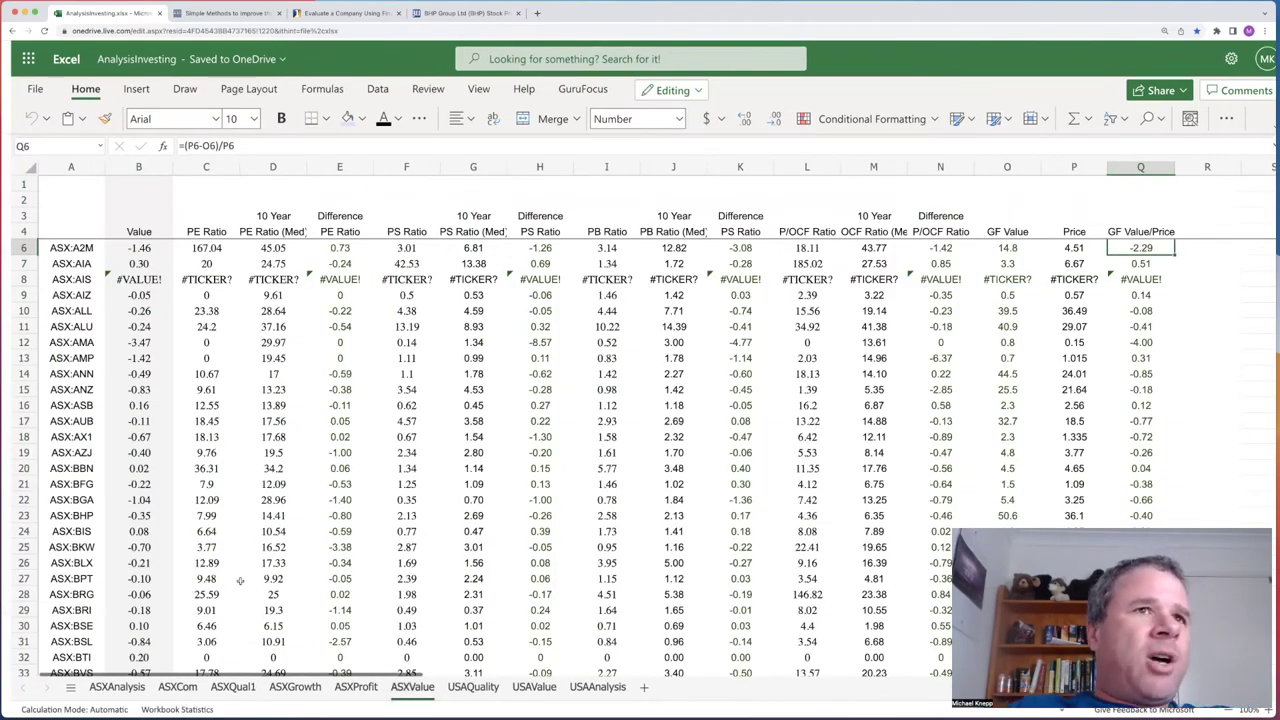
scroll(240, 580, down, 2)
scroll(240, 580, down, 6)
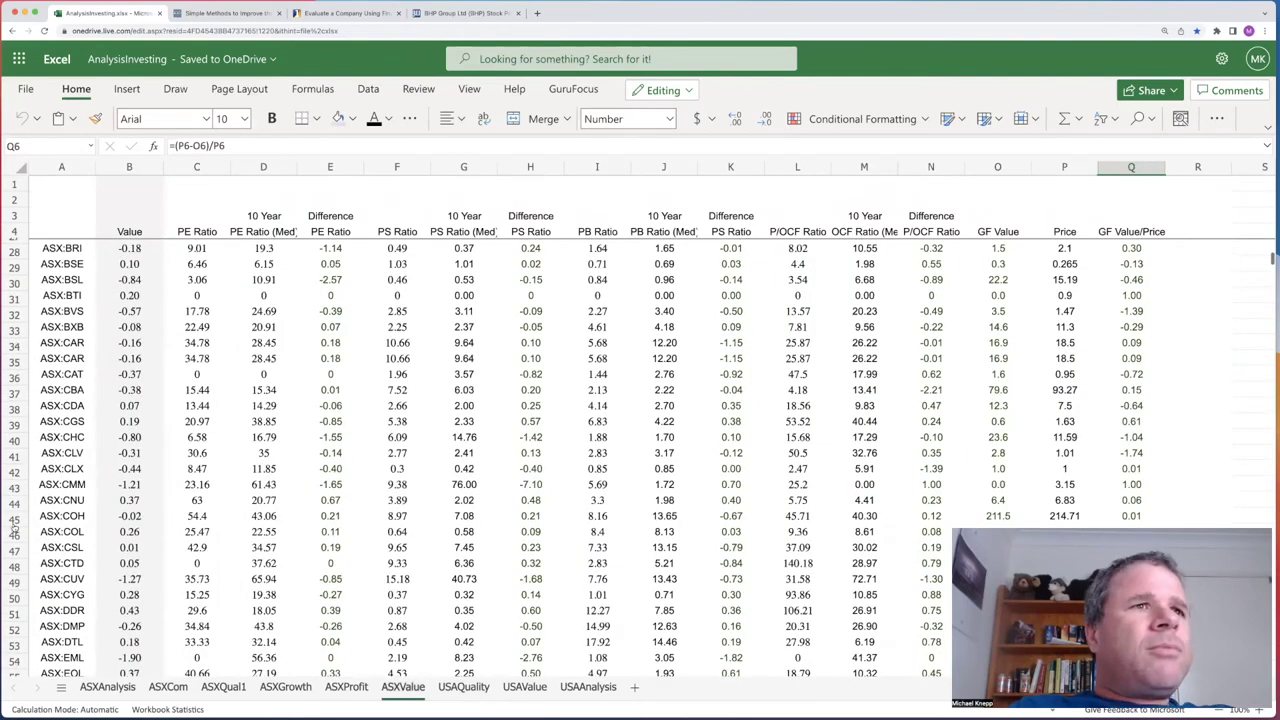
scroll(15, 530, down, 1)
click(15, 526)
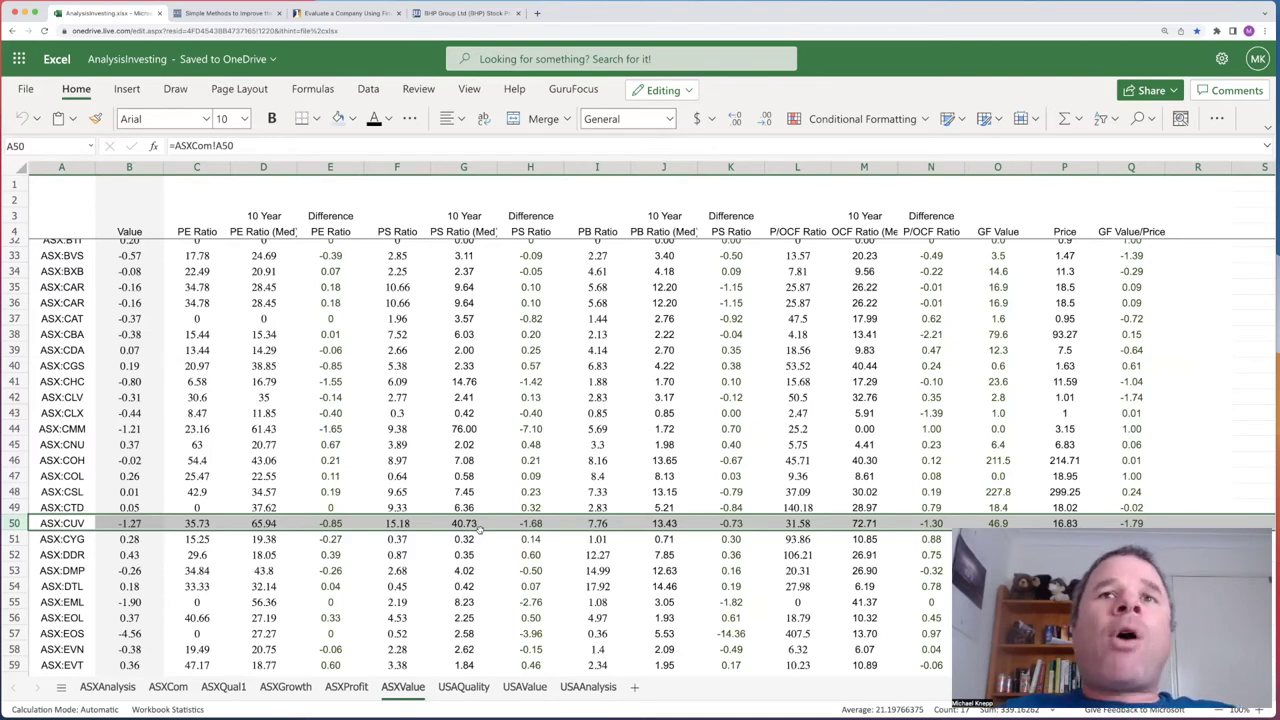
Step: Compare ASX:CUV's PE, PS, PB and P/OCF ratios with their 10-year medians, and its GF Value with its price
scroll(688, 435, down, 1)
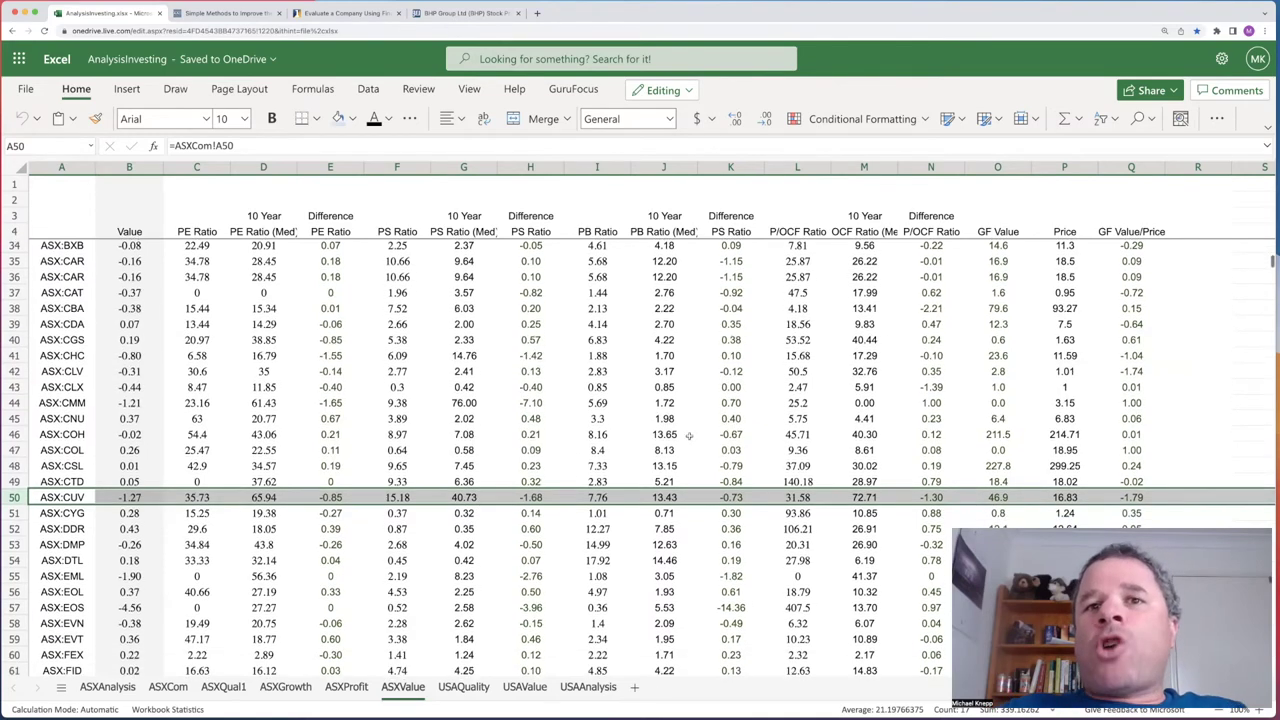
scroll(688, 435, down, 1)
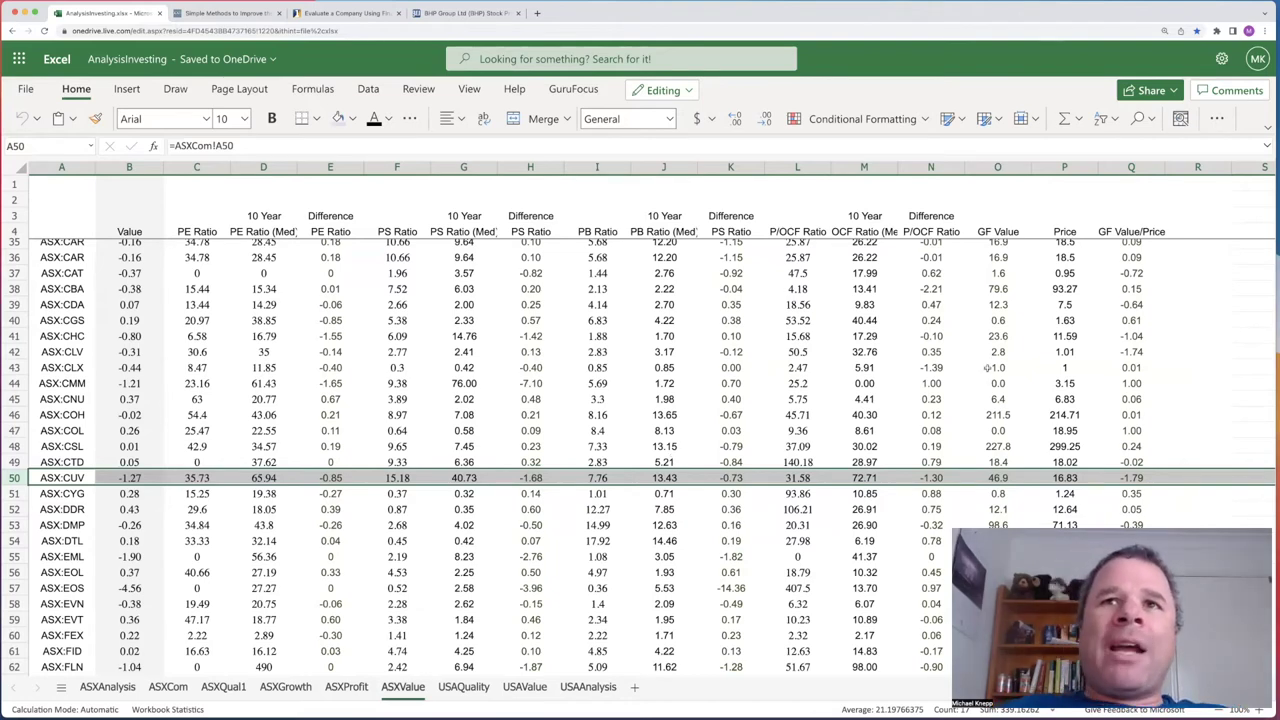
scroll(955, 413, down, 1)
scroll(955, 413, down, 1)
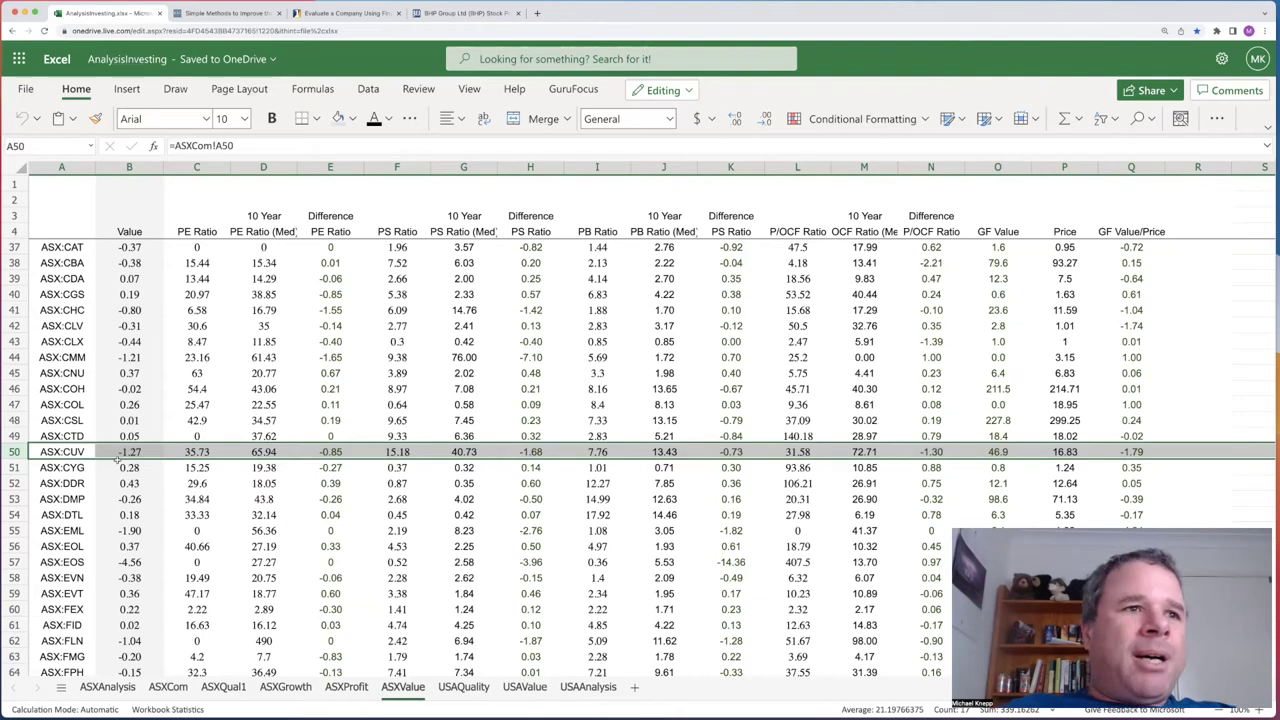
scroll(103, 566, down, 1)
scroll(103, 566, down, 1)
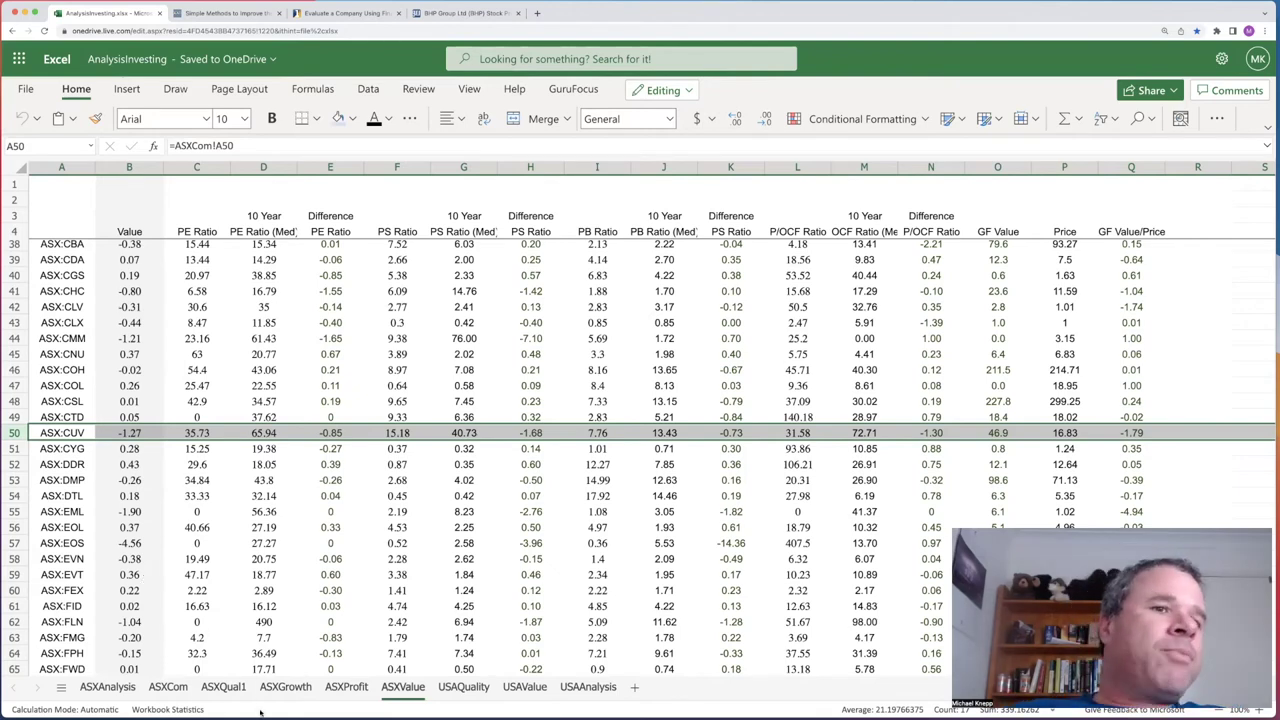
Step: Go back to the ASXCom sheet and check how ASX:CUV's value figure feeds into its overall score
click(170, 688)
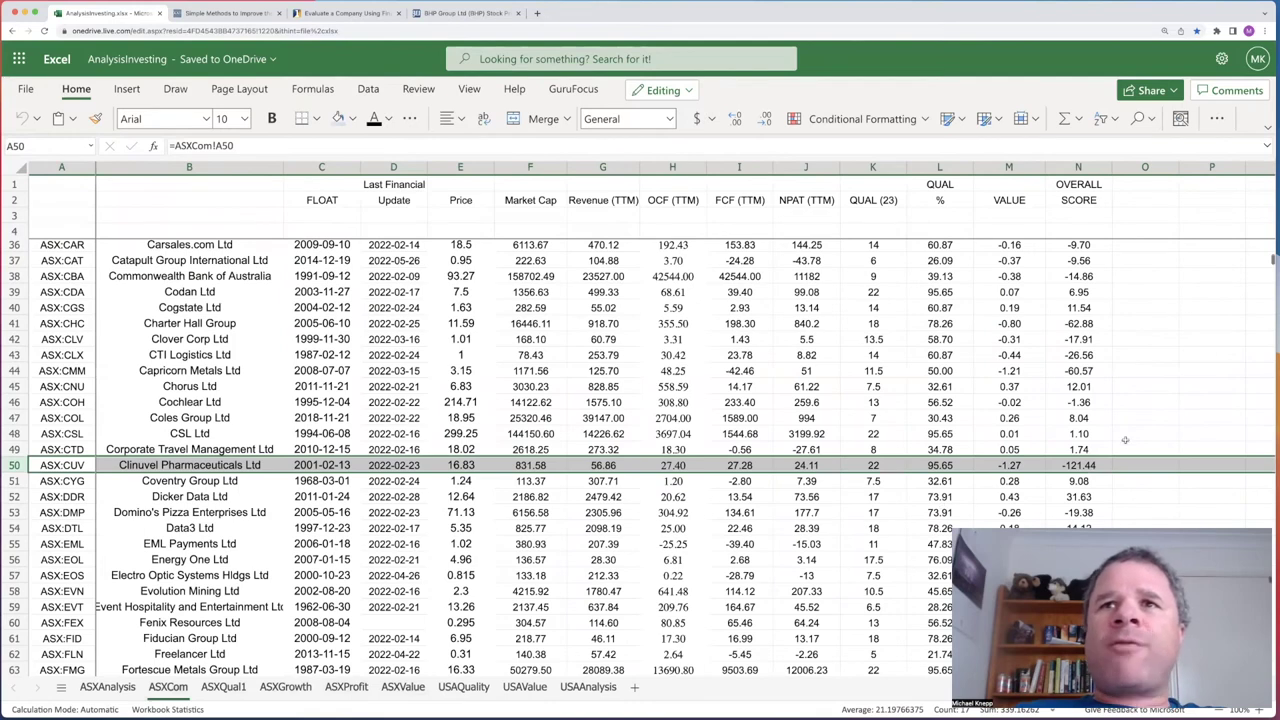
scroll(1124, 443, down, 1)
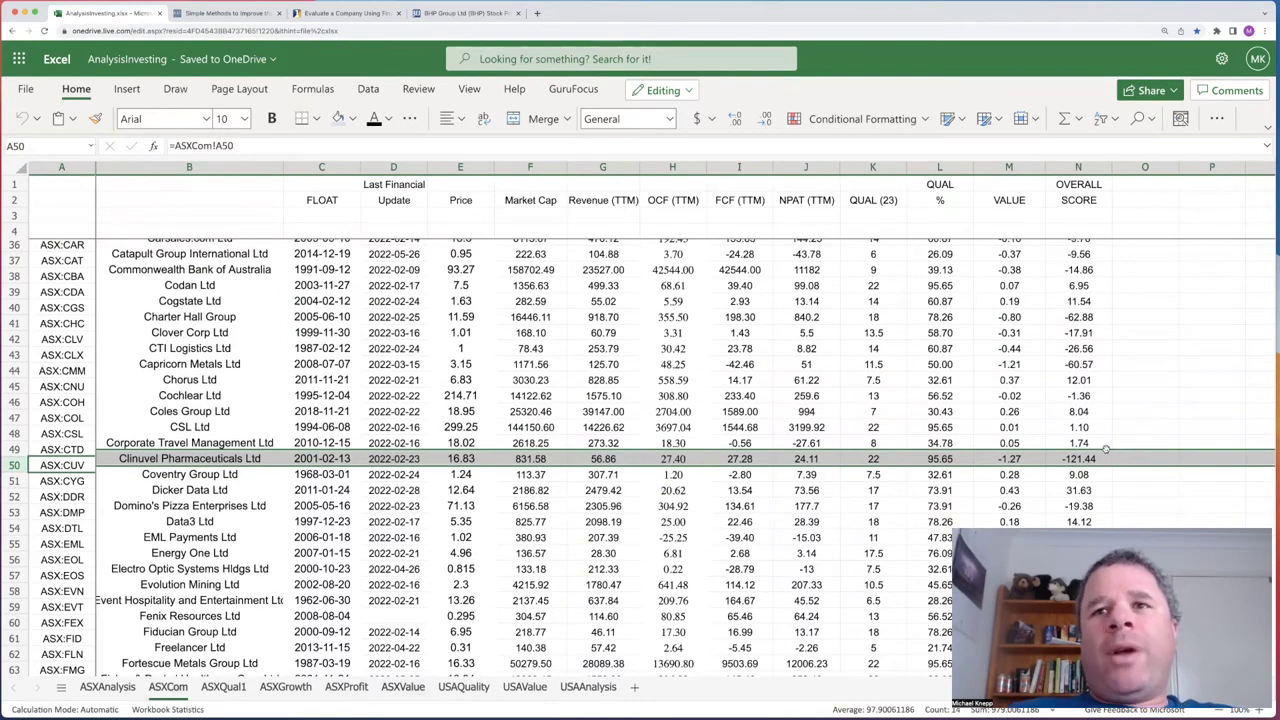
scroll(1106, 449, down, 1)
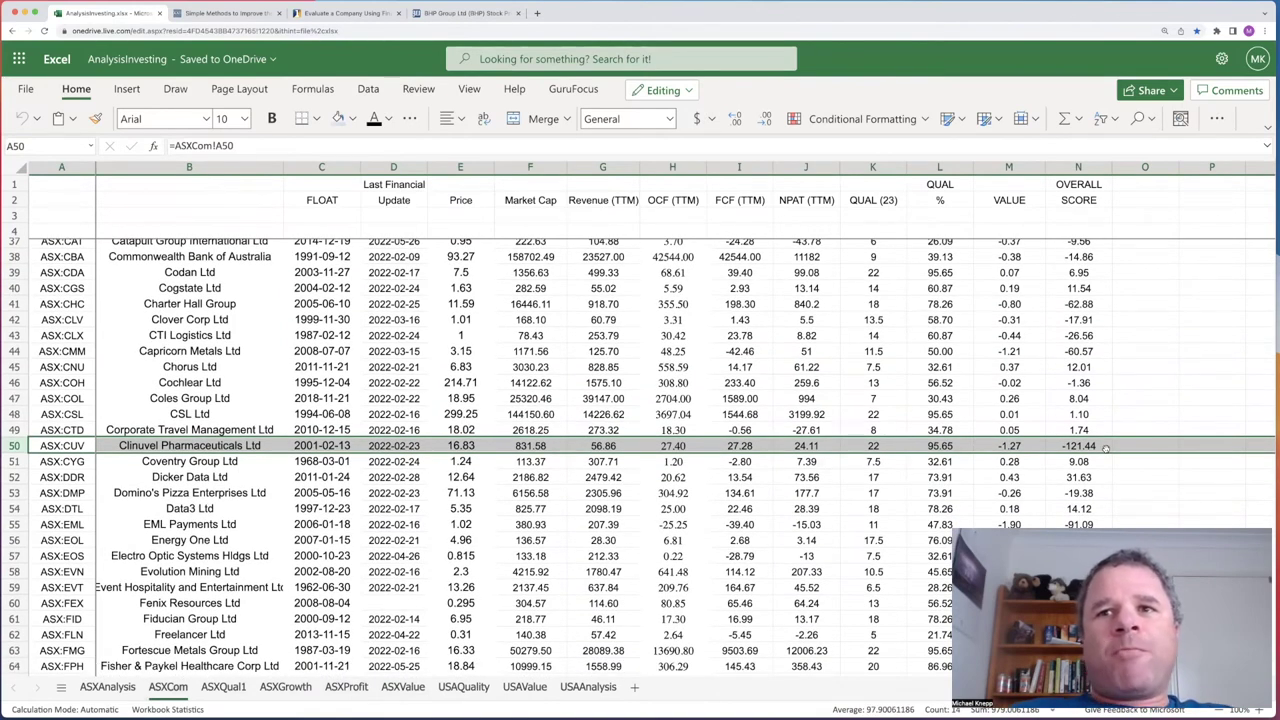
Step: Open the ASXAnalysis sheet and examine the companies sorted by quality score, along with their value and overall scores
click(107, 687)
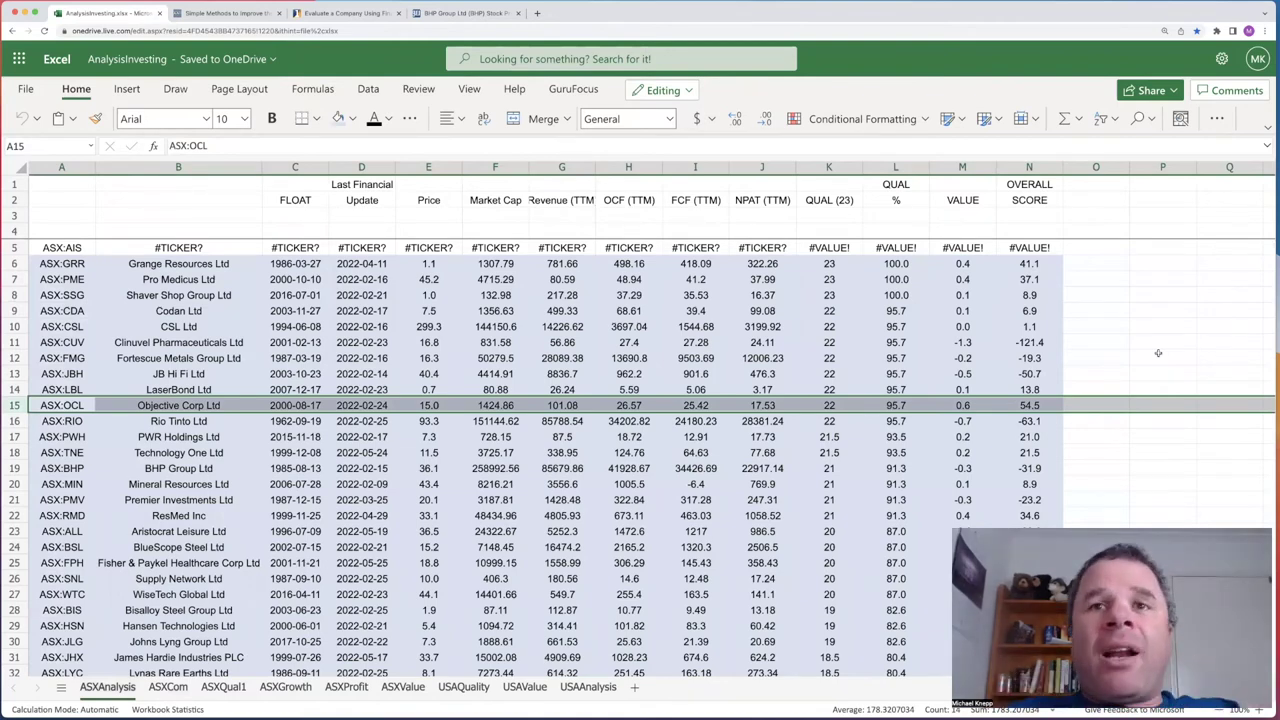
scroll(1140, 360, down, 3)
scroll(1140, 360, up, 3)
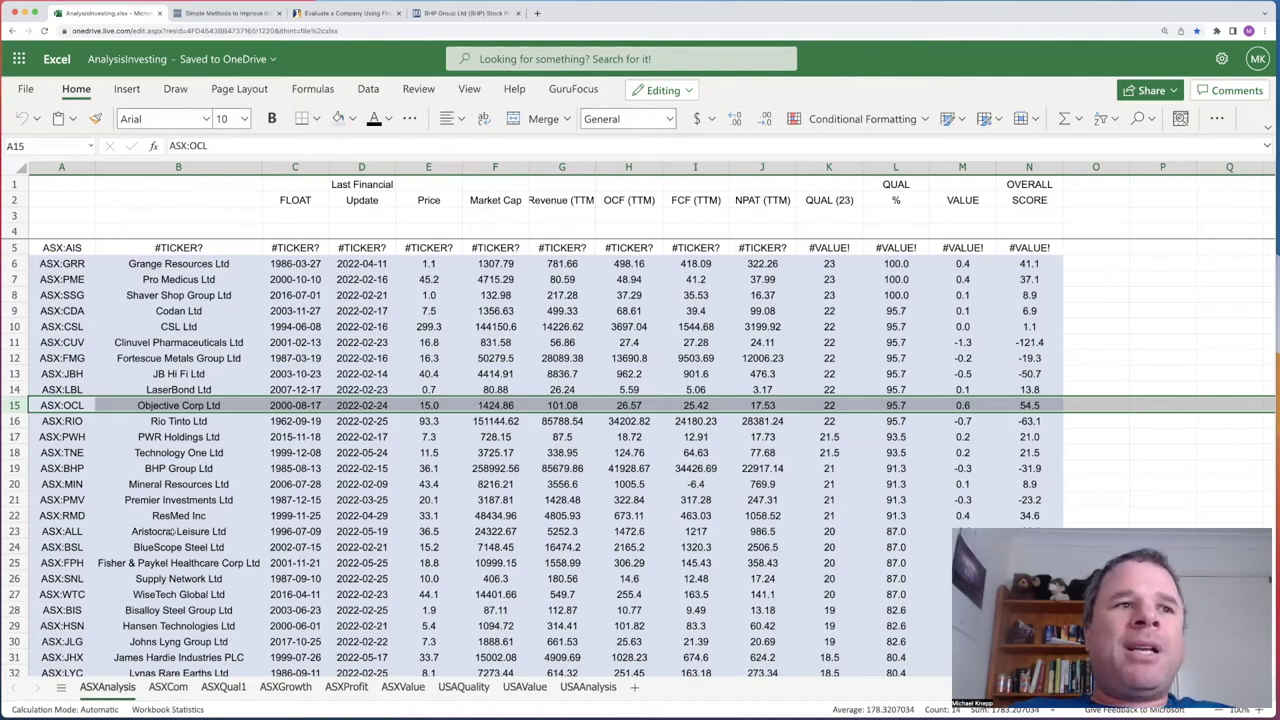
Step: Point out high-quality companies in the ASXAnalysis list by selecting the names of Fisher & Paykel Healthcare, Supply Network, Johns Lyng Group and James Hardie Industries
scroll(168, 538, down, 1)
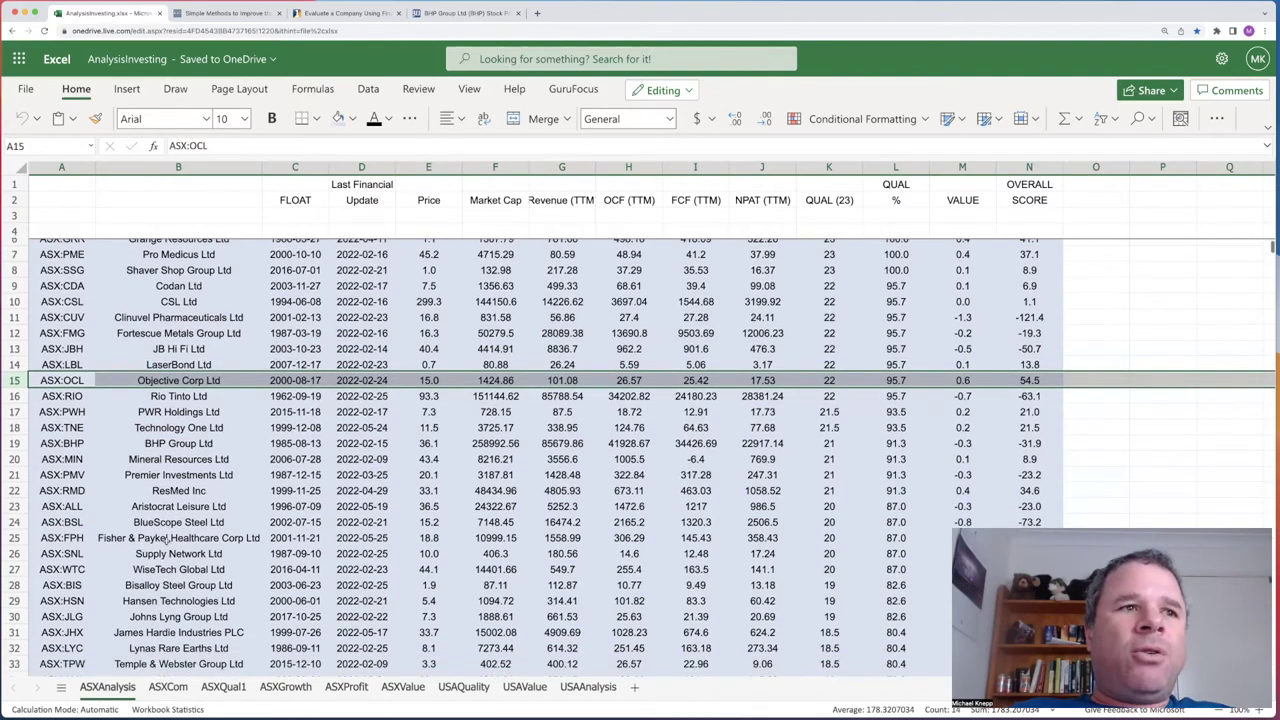
click(167, 539)
click(176, 555)
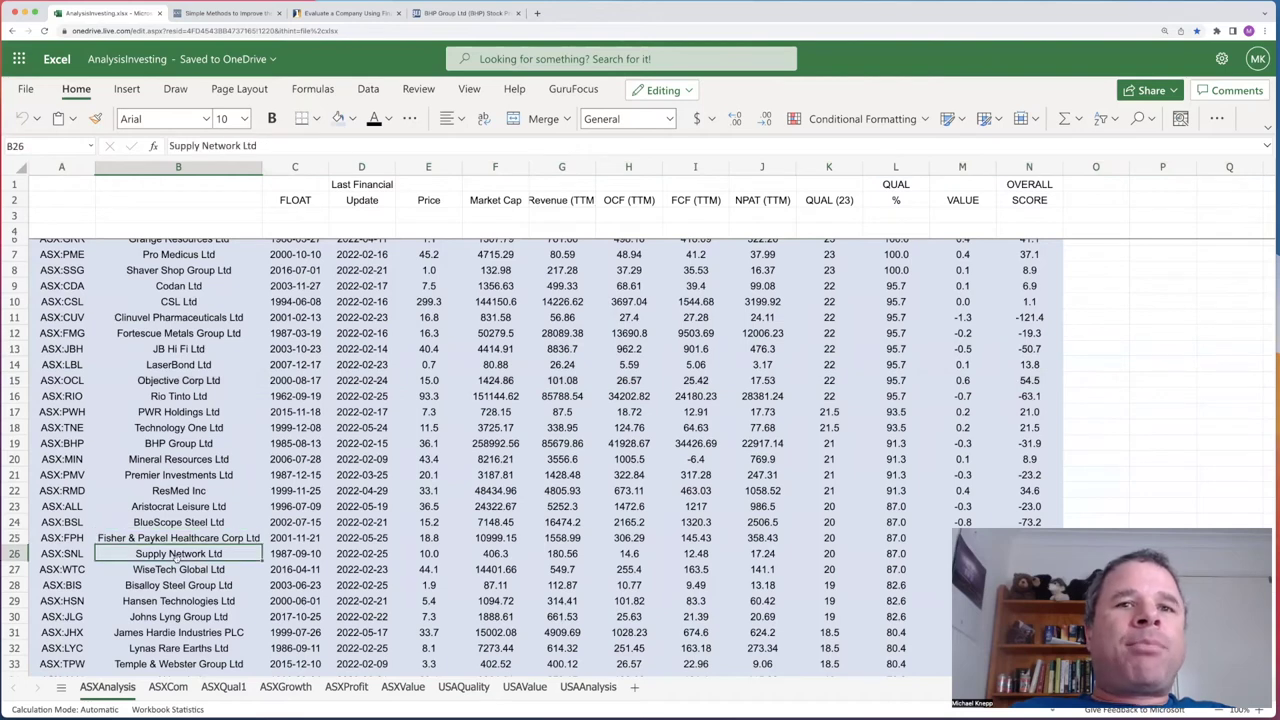
scroll(176, 555, down, 5)
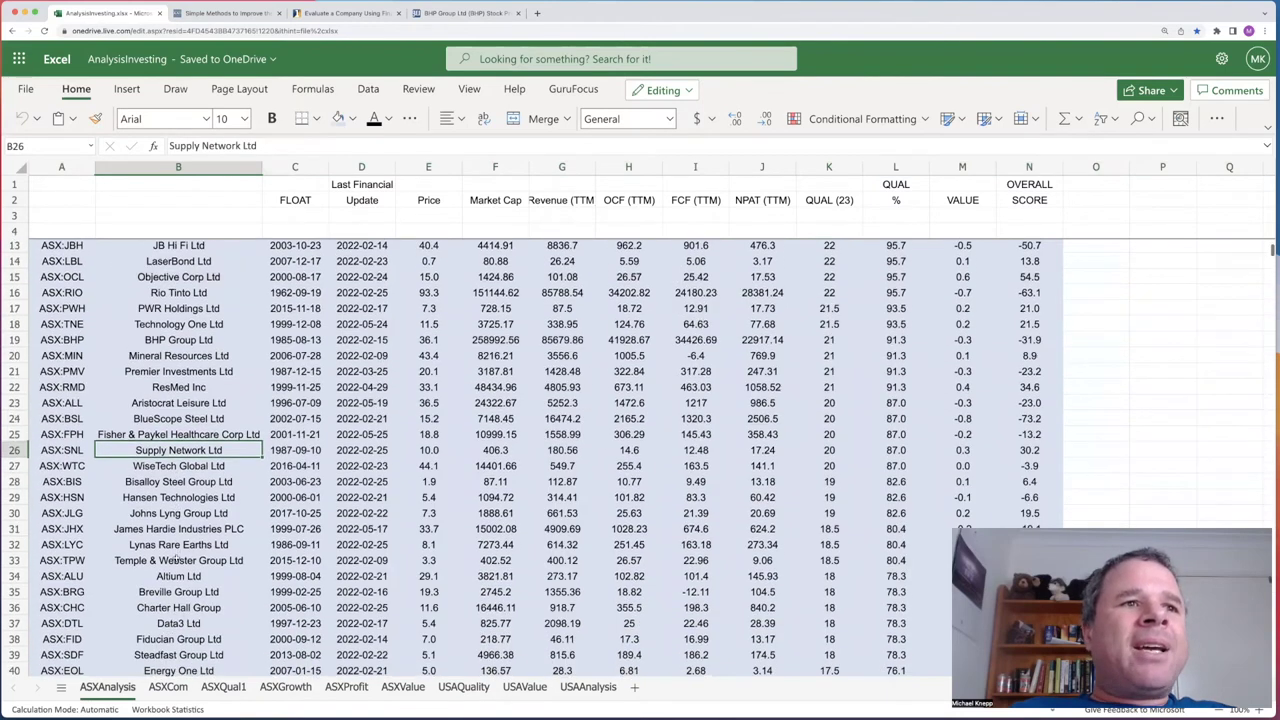
click(172, 510)
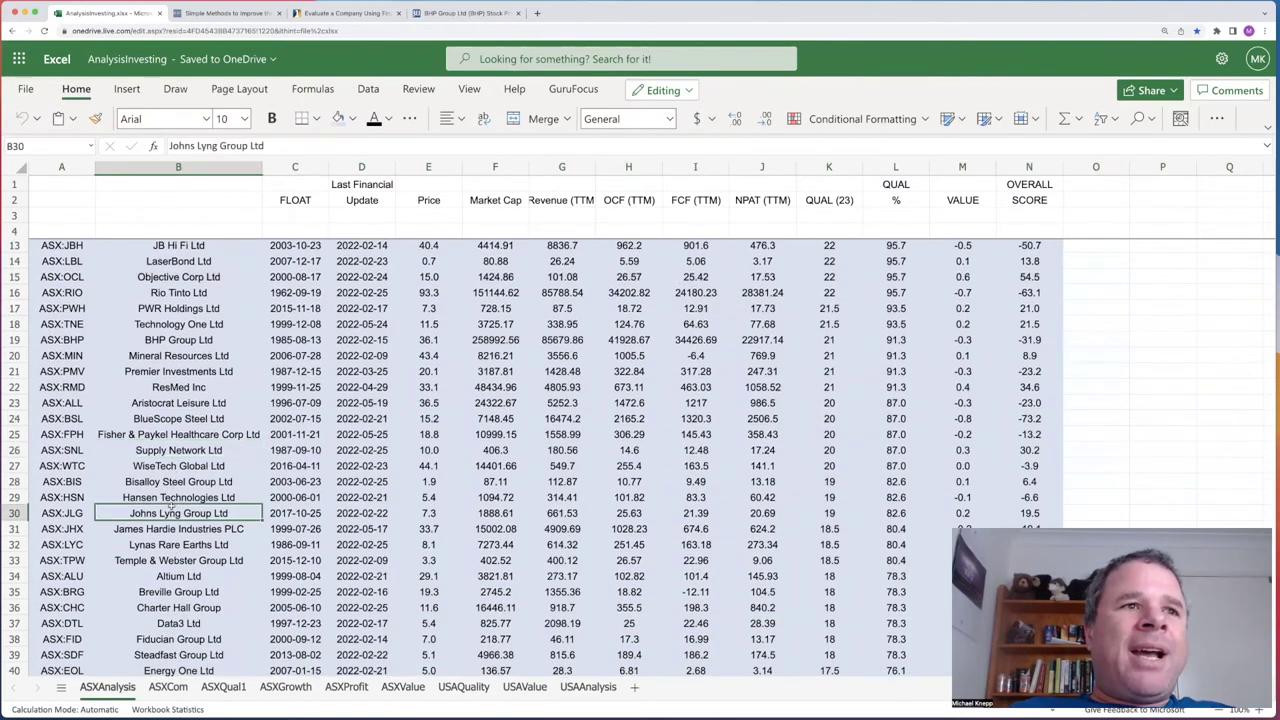
click(173, 530)
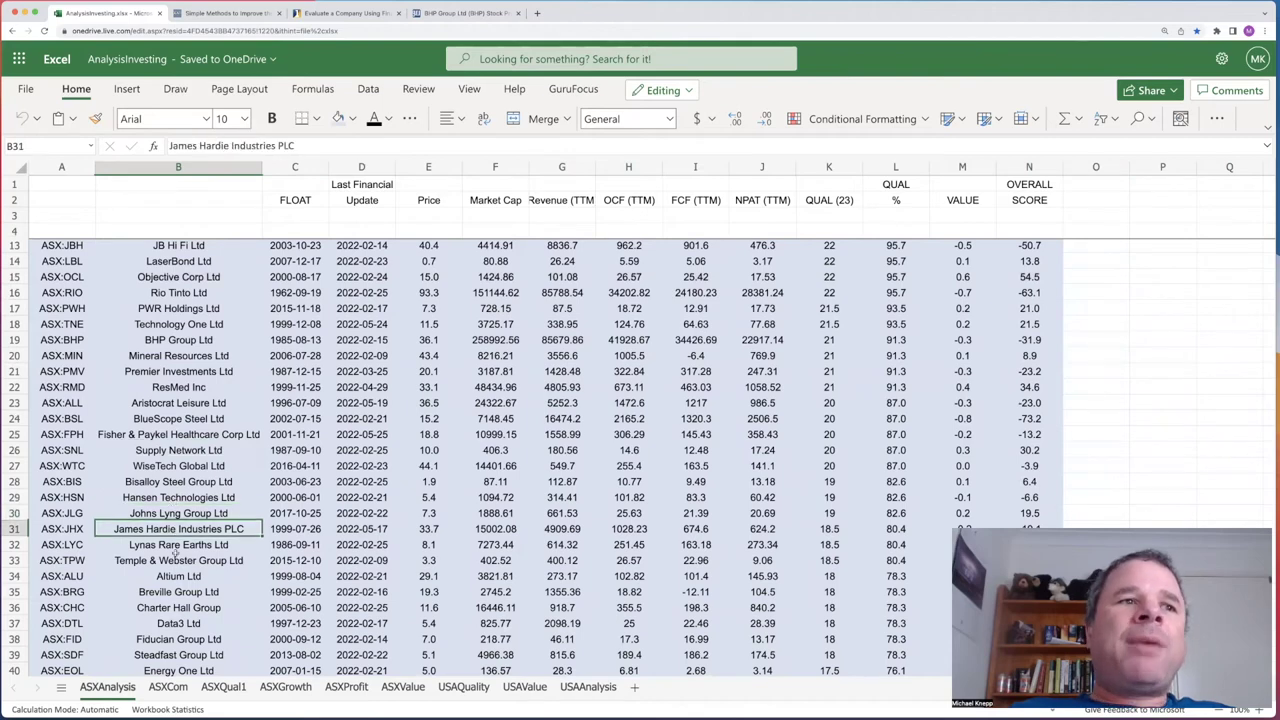
Step: Point out two more high-quality companies by selecting the names of Lynas Rare Earths and Temple & Webster Group
click(176, 550)
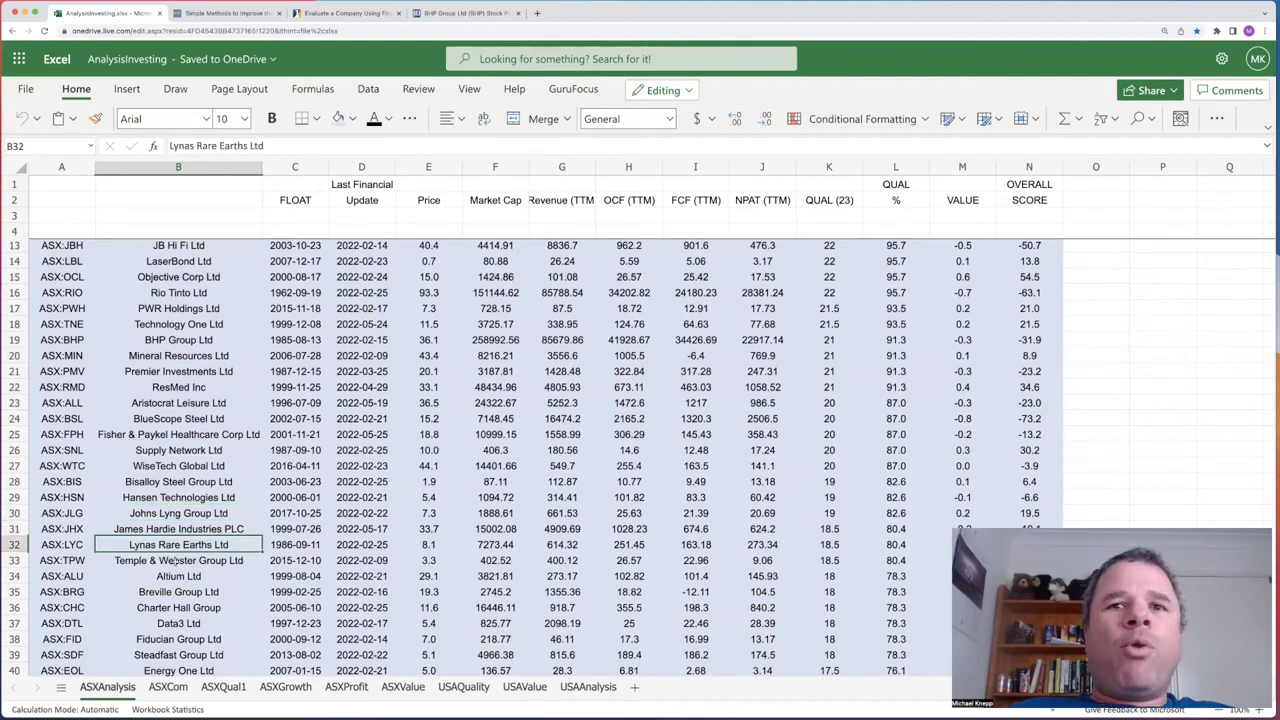
click(176, 562)
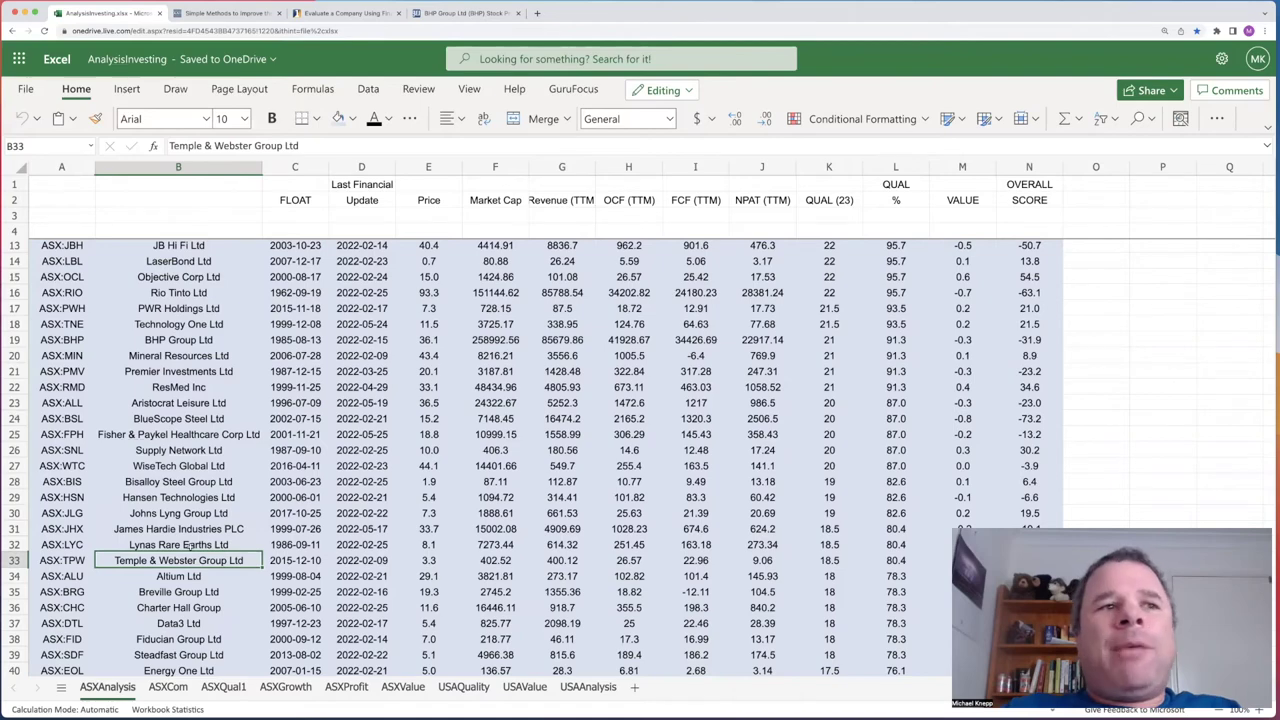
scroll(189, 545, up, 3)
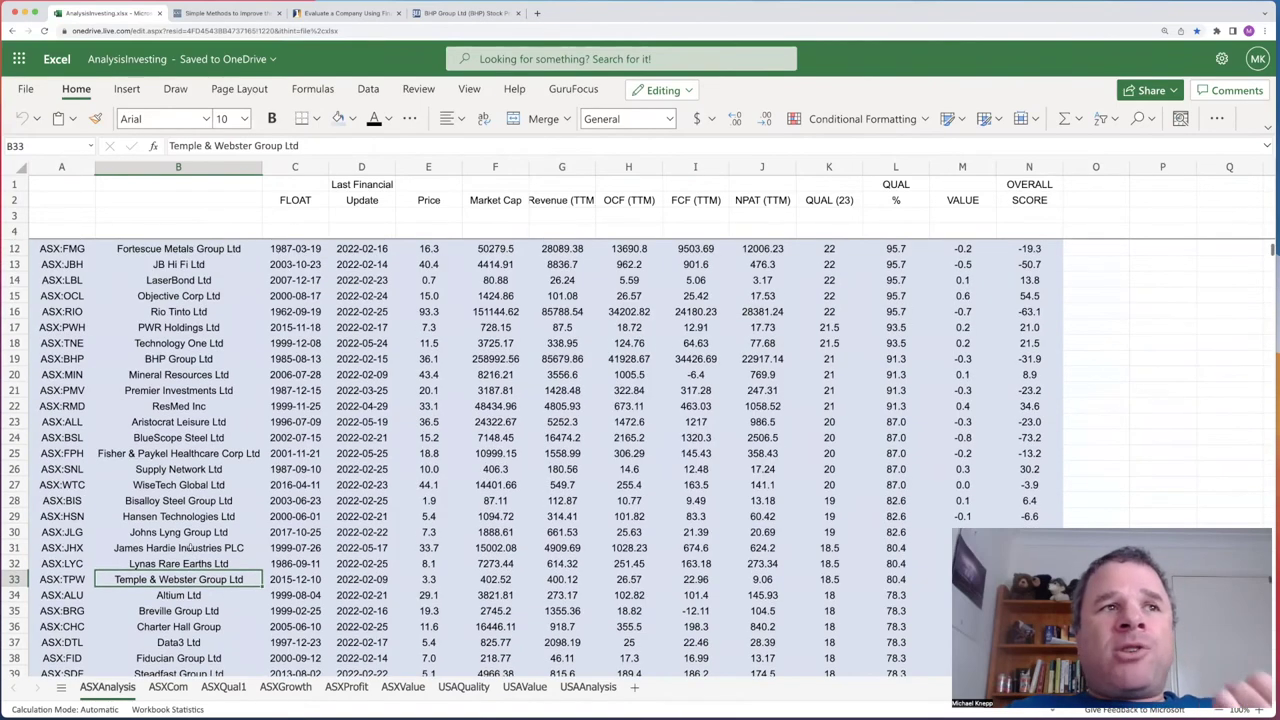
scroll(189, 548, up, 2)
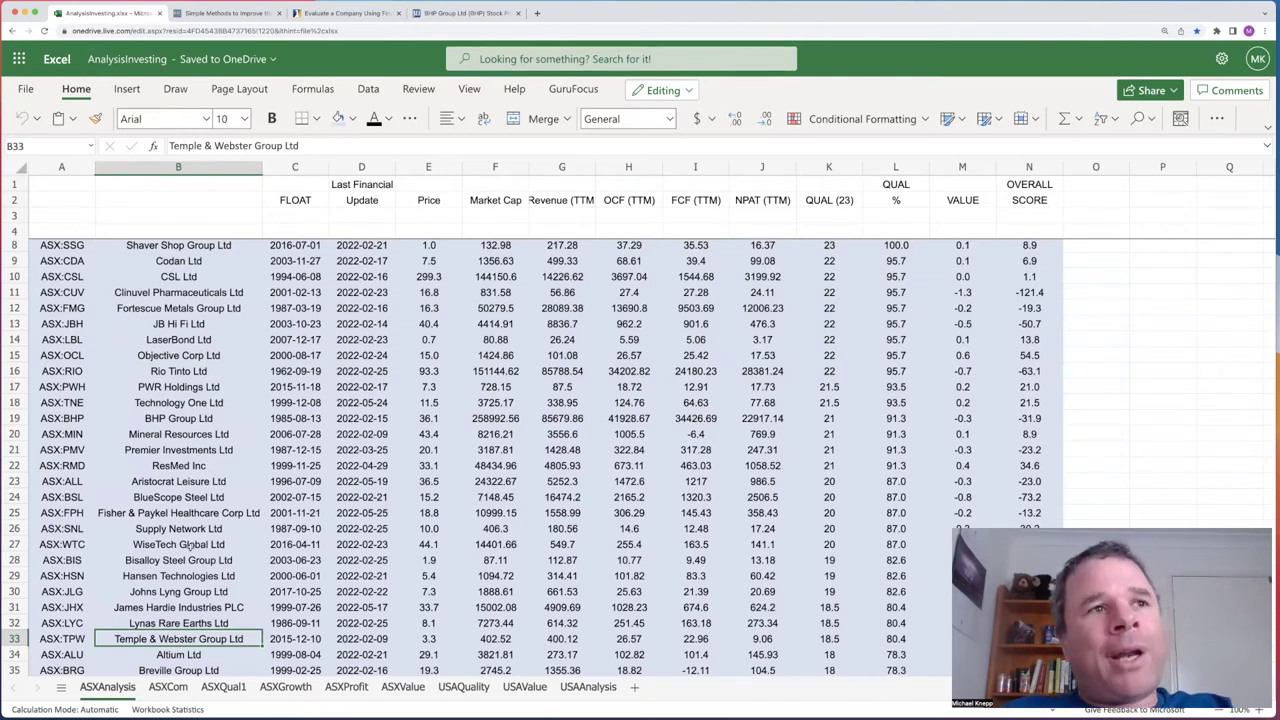
Step: Review the rest of the ASXAnalysis list down to the last row and examine the companies with the lowest quality scores
scroll(302, 521, down, 2)
scroll(302, 521, right, 1)
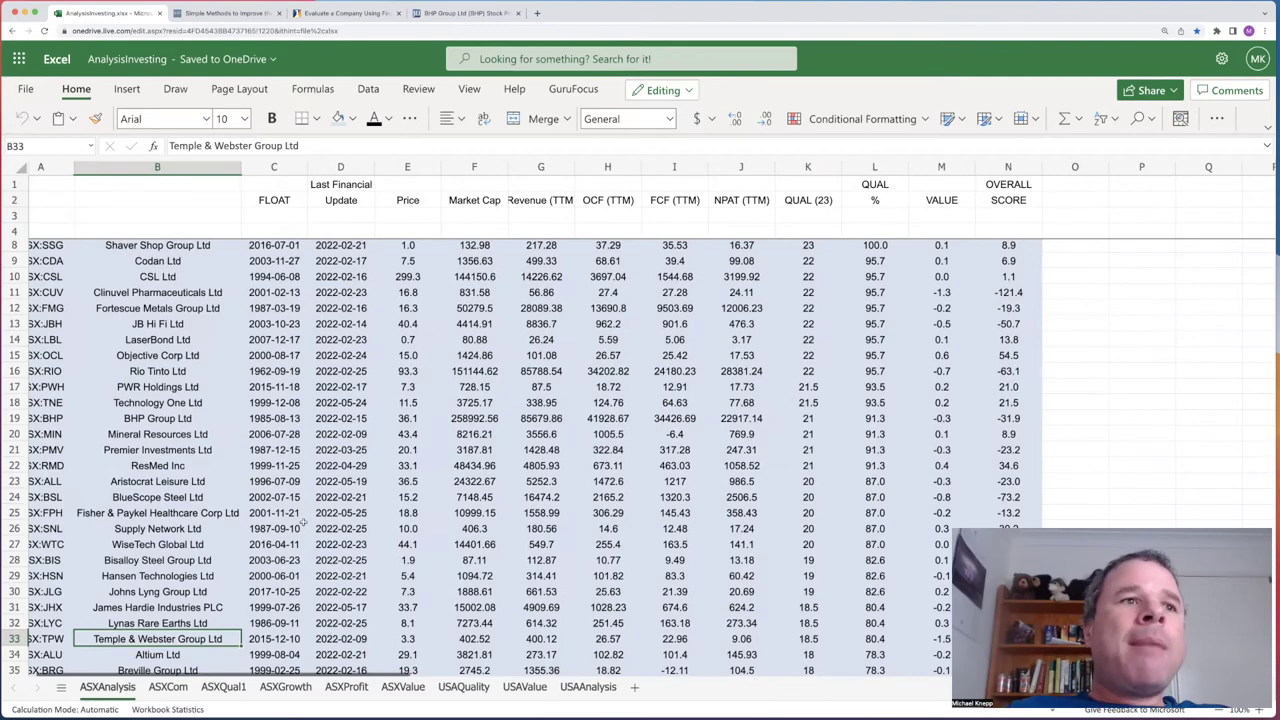
scroll(302, 521, down, 4)
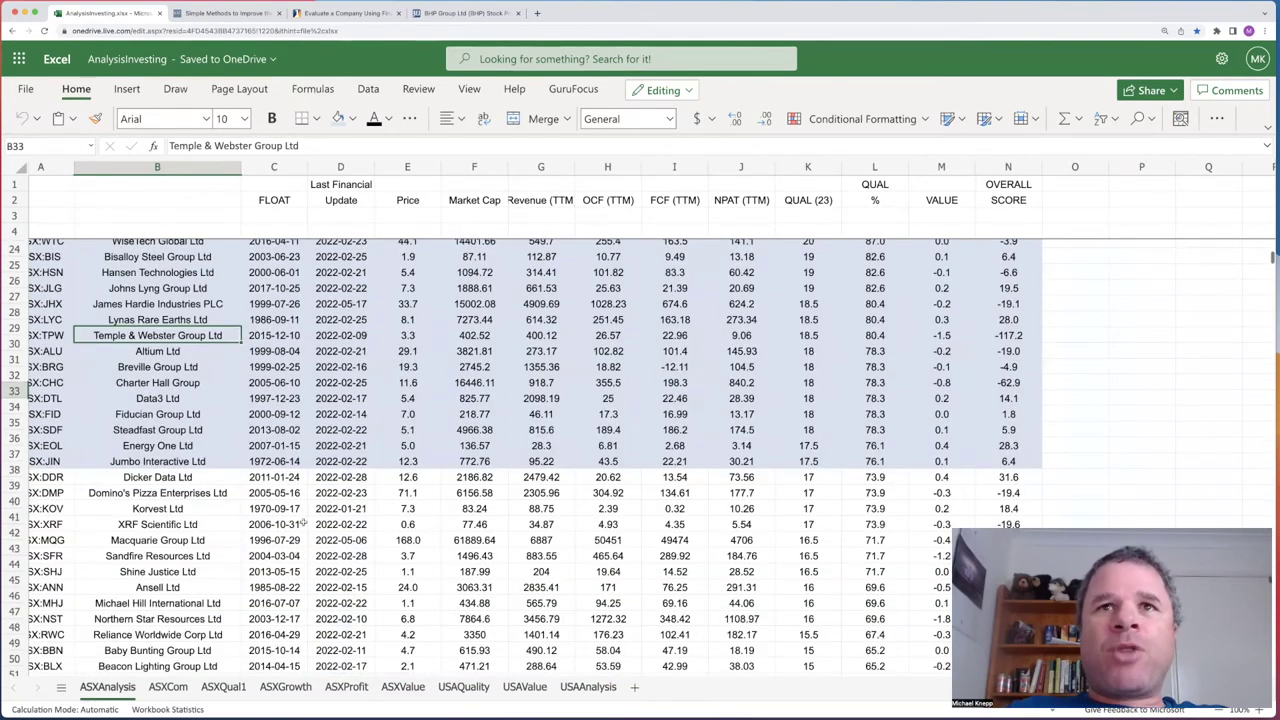
scroll(302, 522, down, 19)
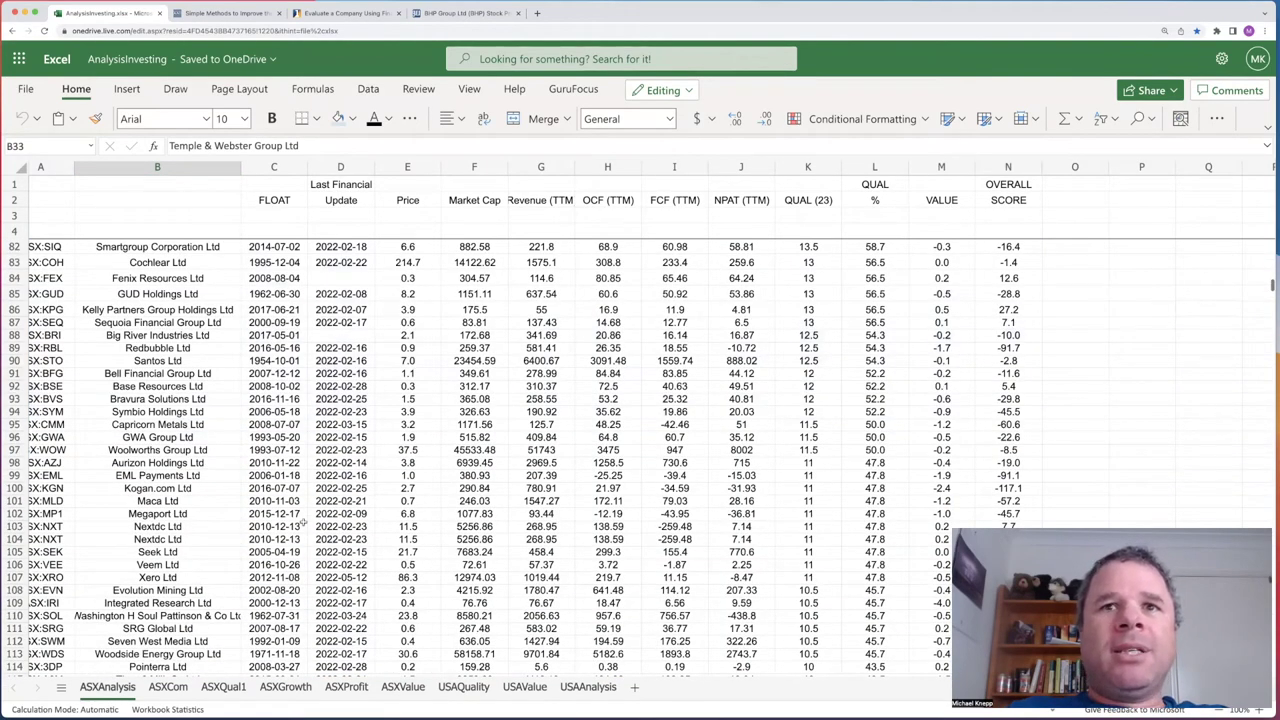
scroll(302, 521, down, 20)
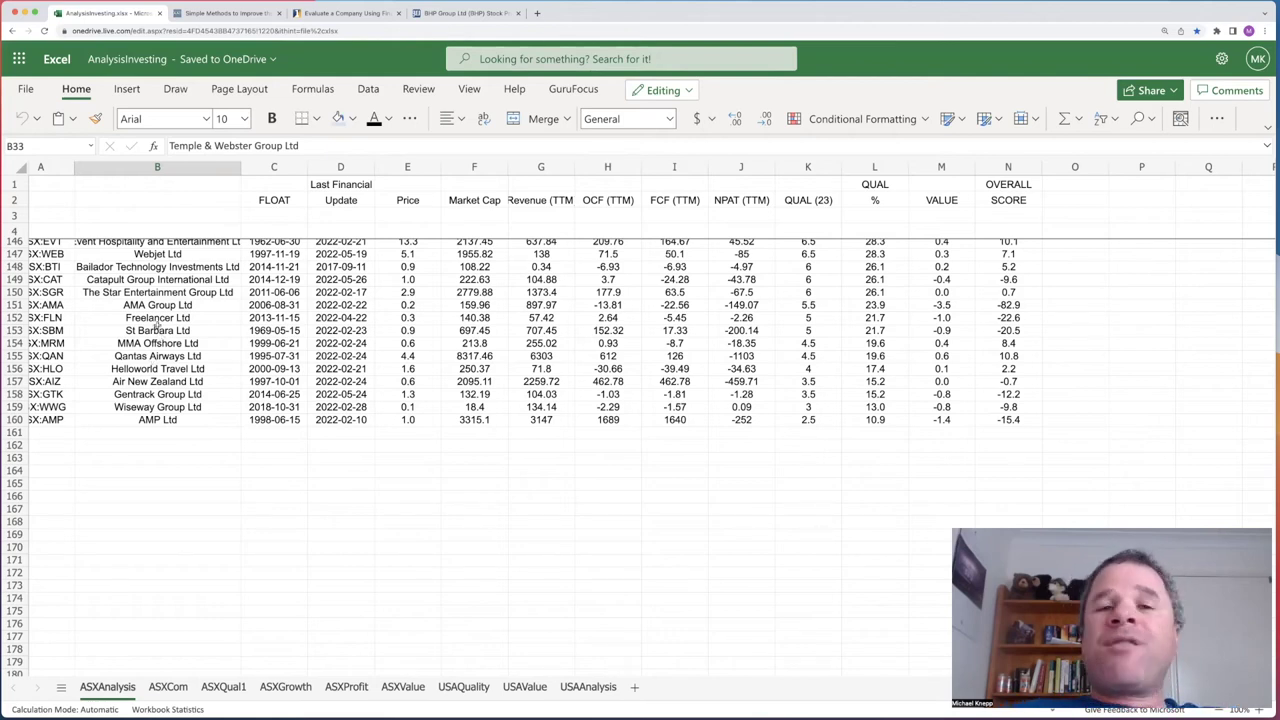
scroll(155, 314, up, 3)
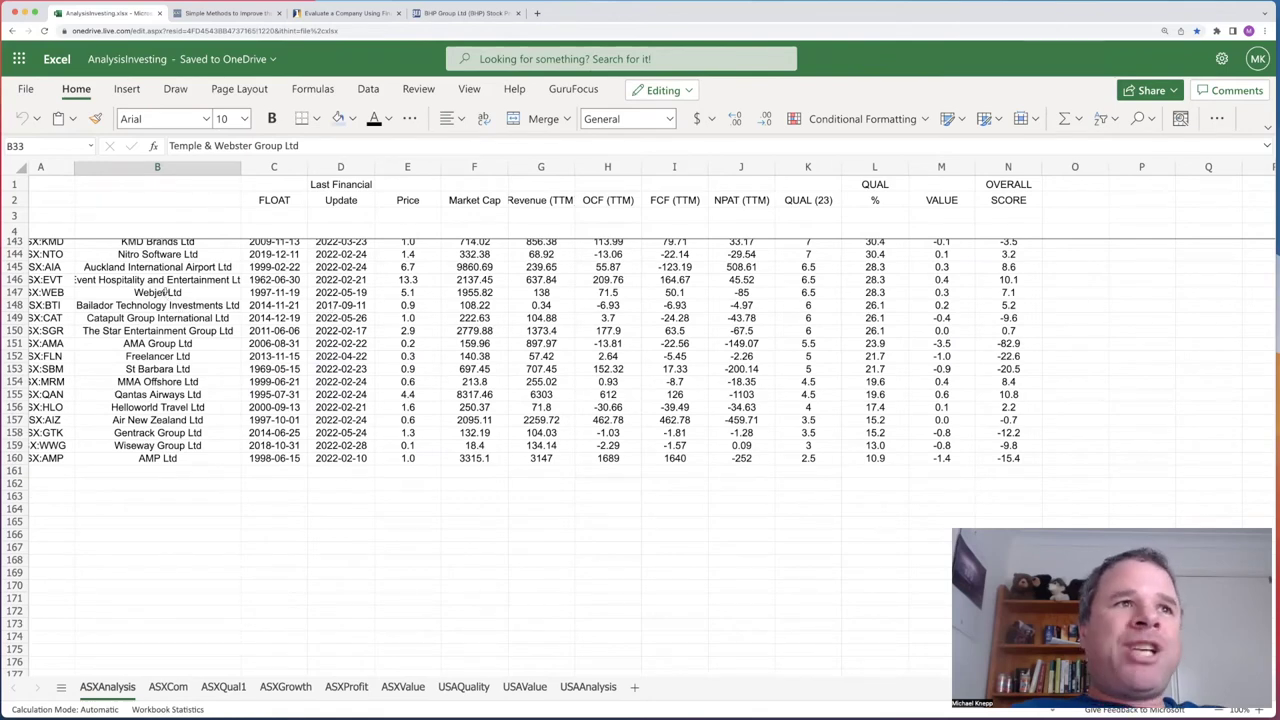
scroll(150, 325, up, 2)
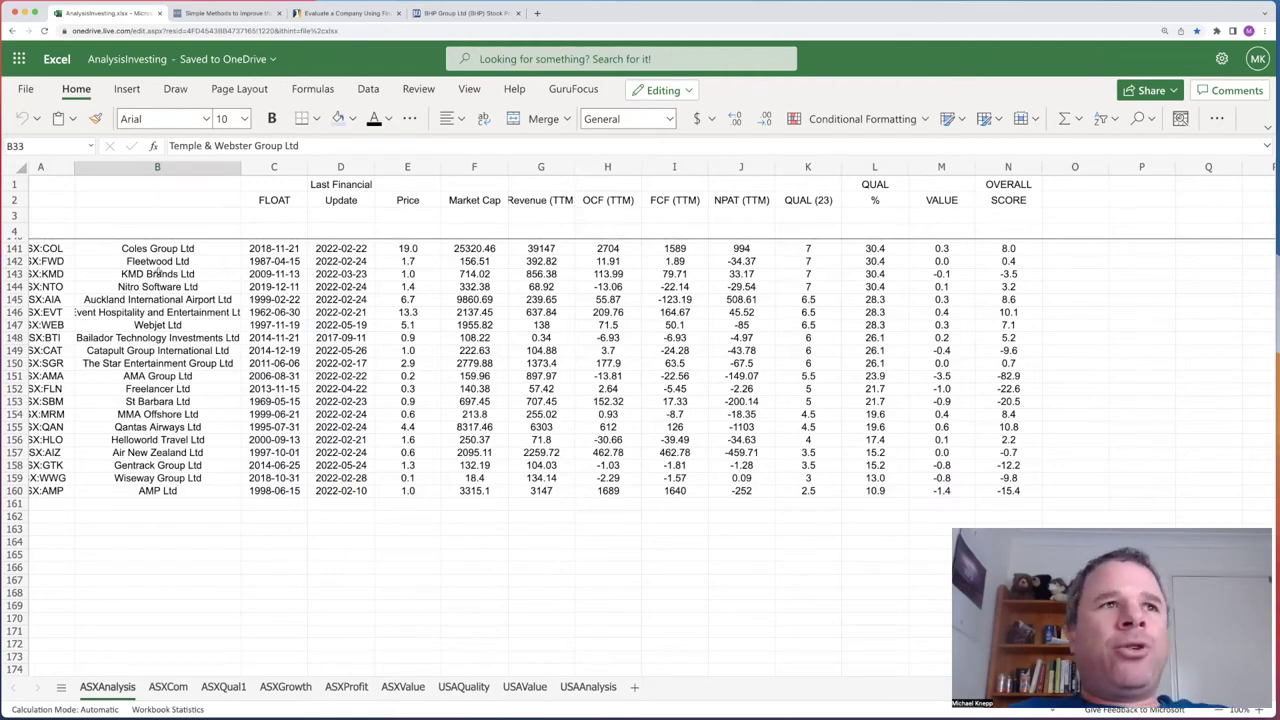
scroll(172, 313, up, 2)
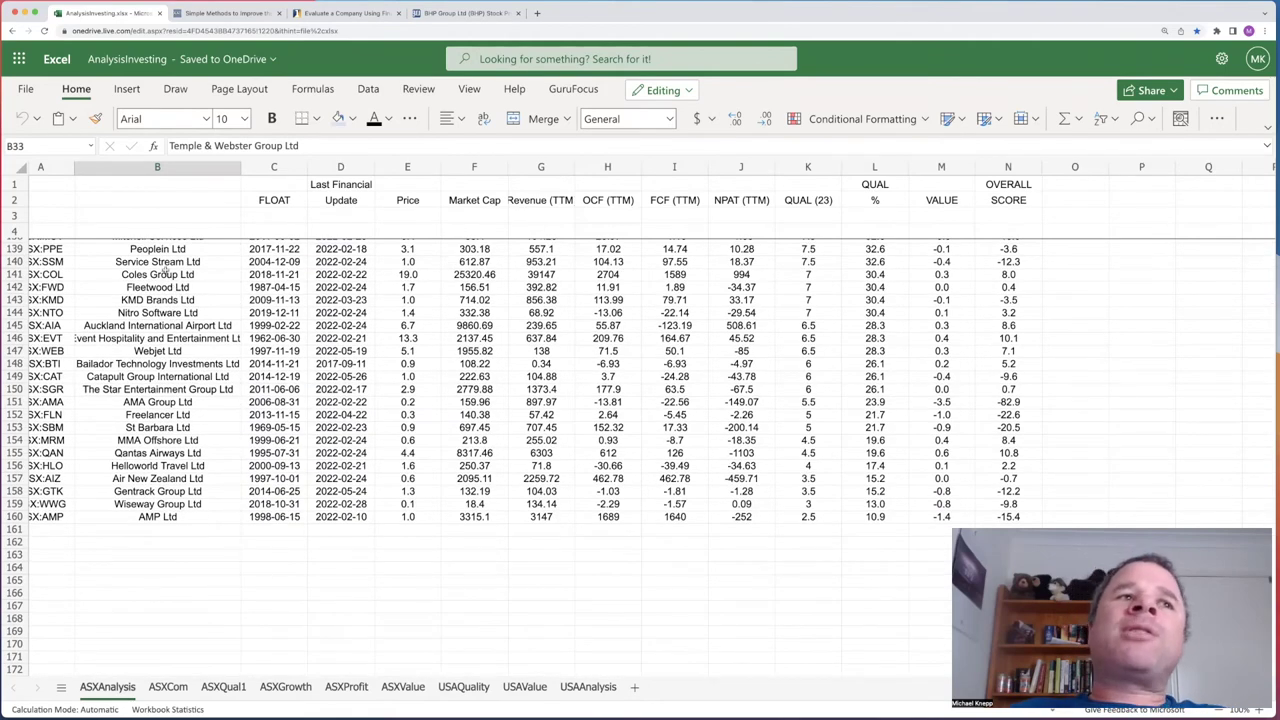
Step: Point out low-quality companies by selecting the names of Coles Group, Service Stream, Electro Optic Systems, Chorus and Transurban Group
click(164, 274)
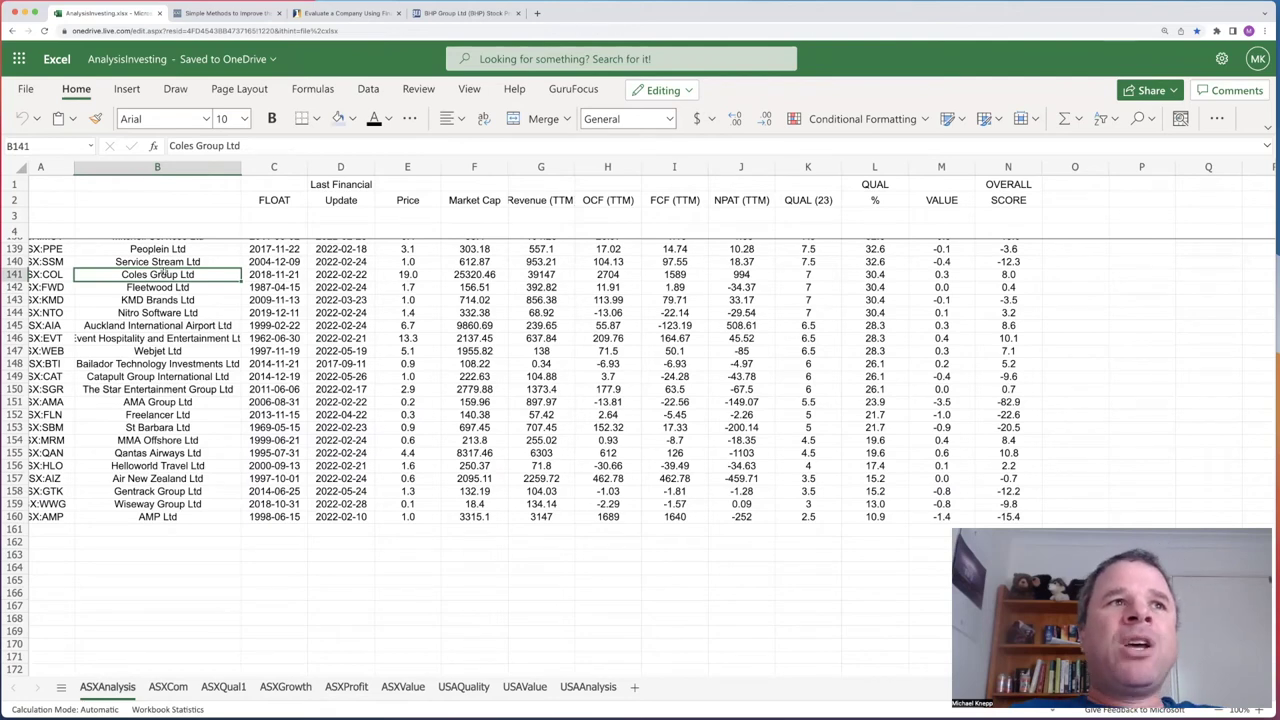
click(163, 263)
scroll(176, 300, up, 1)
scroll(170, 300, up, 1)
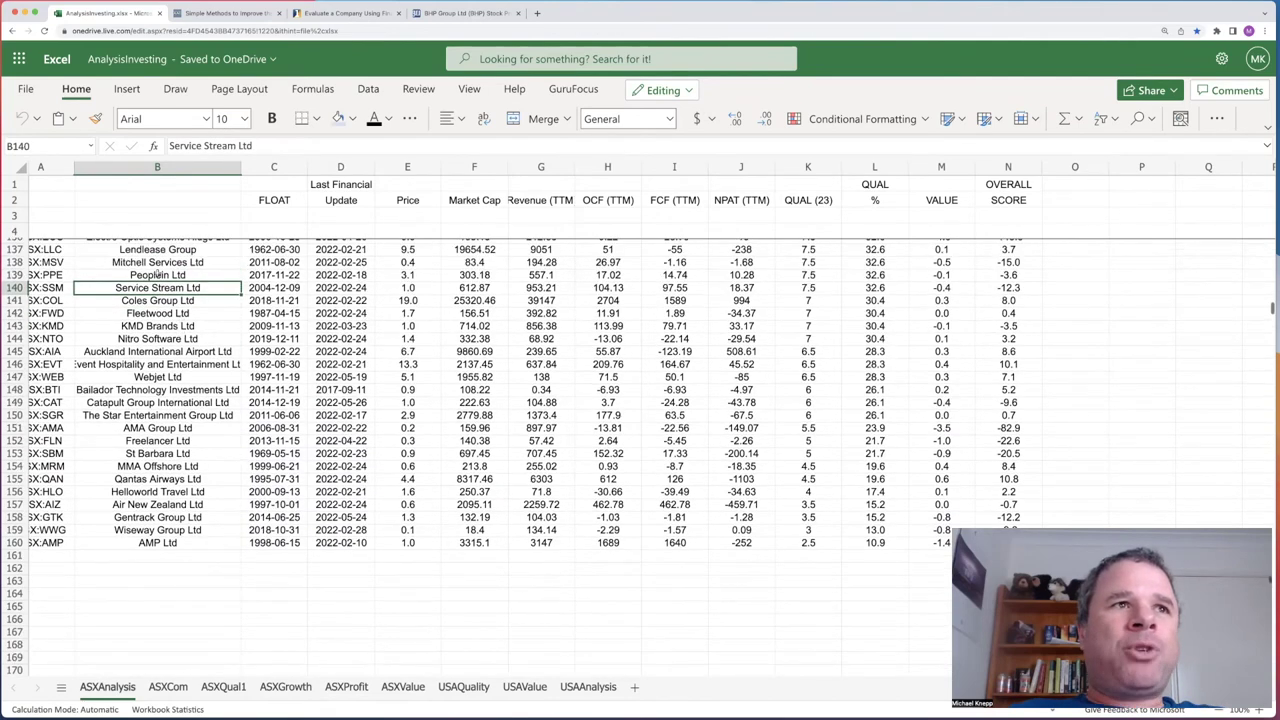
scroll(157, 262, up, 2)
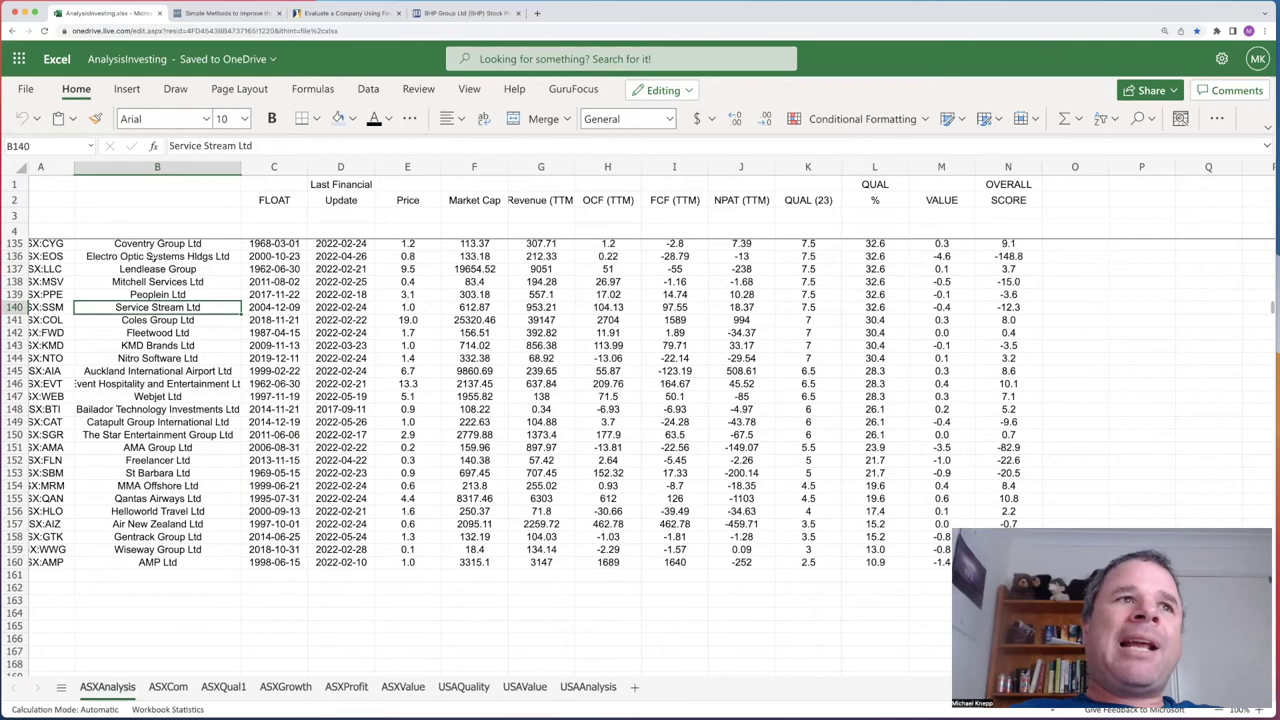
click(156, 257)
scroll(158, 260, up, 1)
click(160, 248)
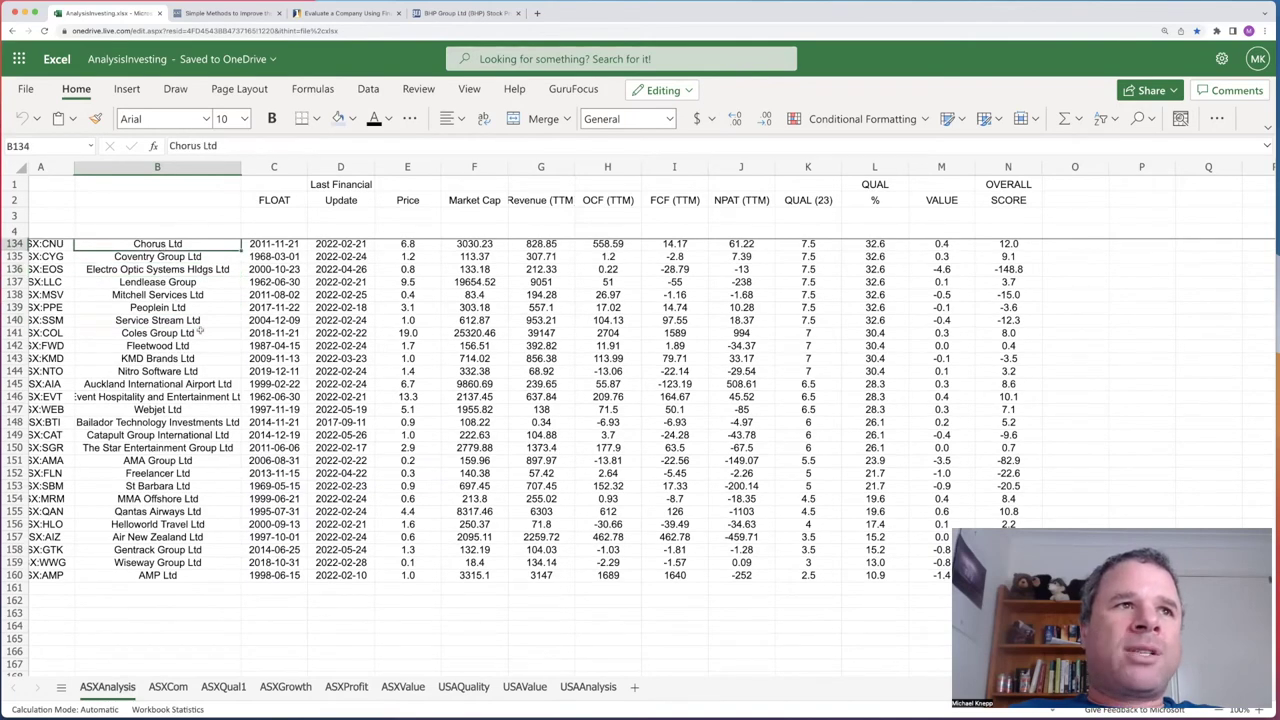
scroll(165, 280, up, 5)
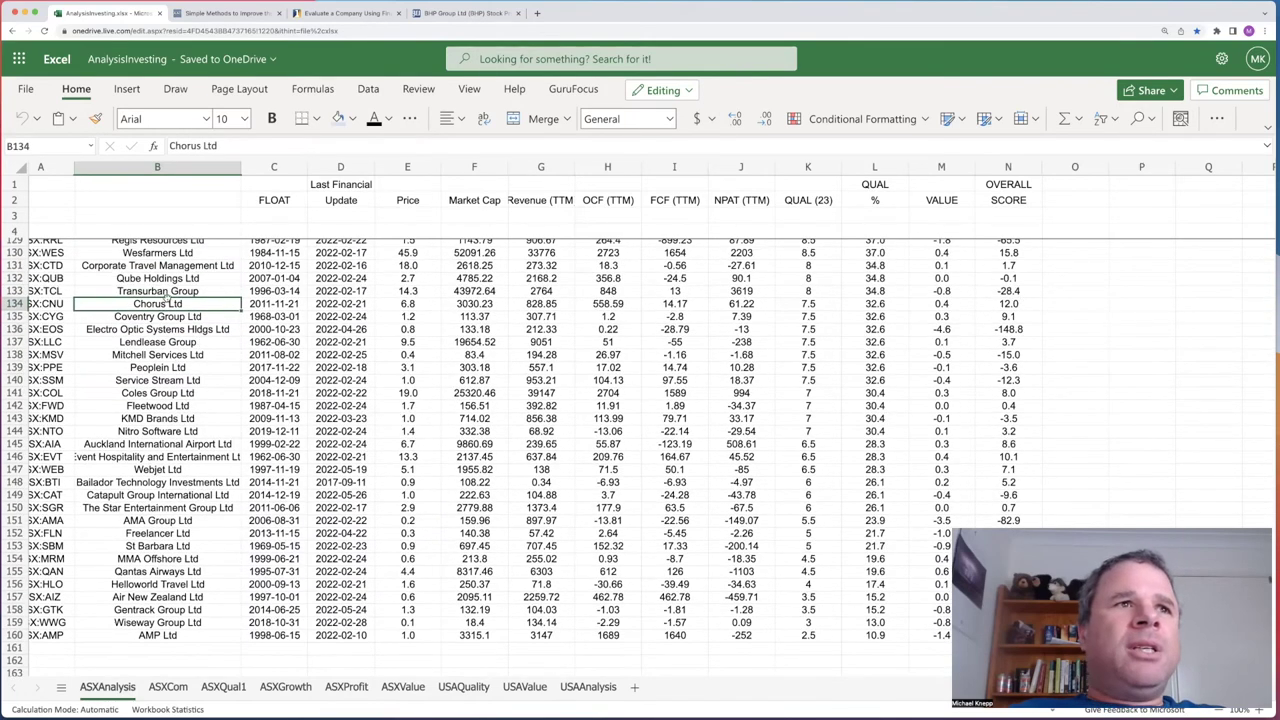
click(159, 289)
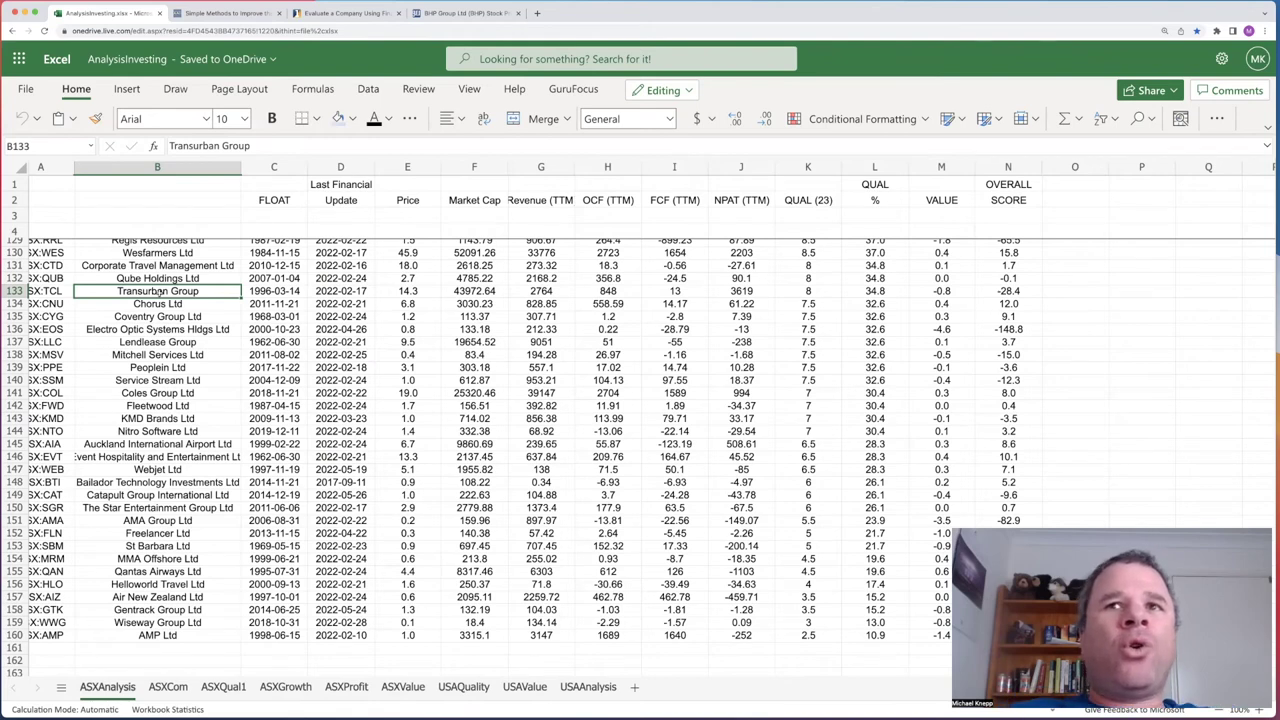
Step: Sort the ASXAnalysis company list by overall score in descending order
scroll(1116, 465, up, 3)
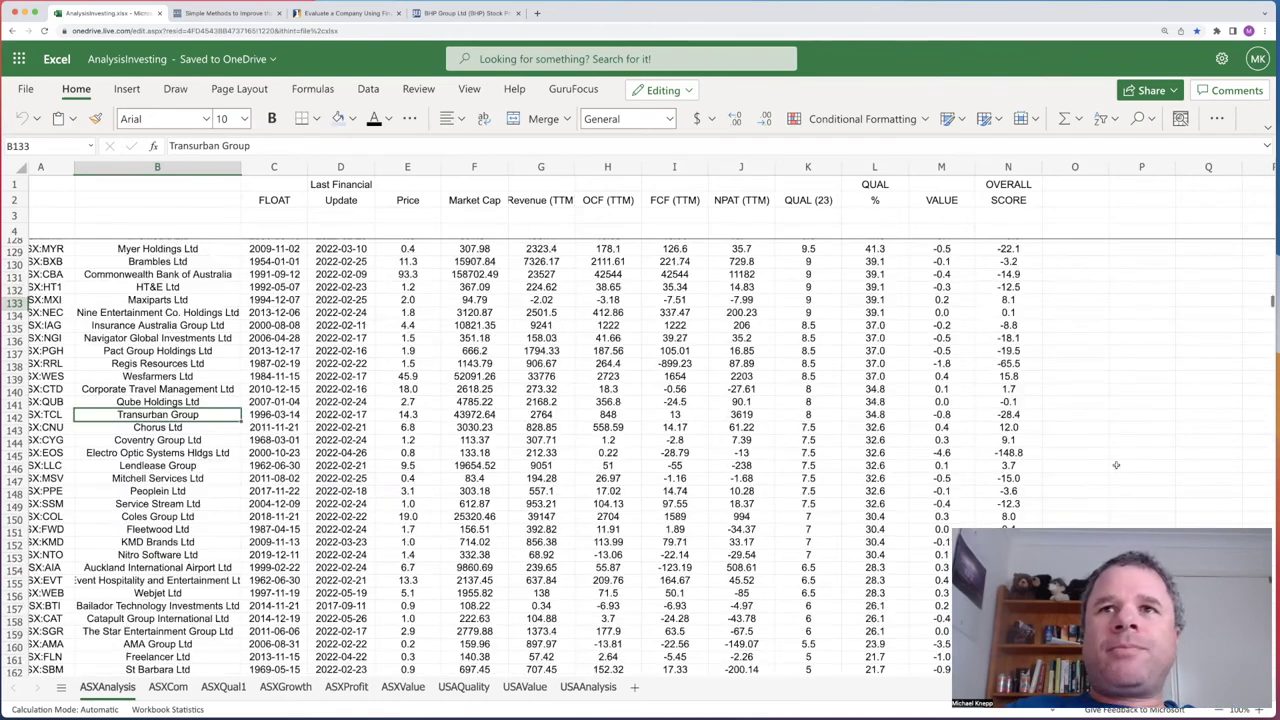
scroll(1116, 465, up, 13)
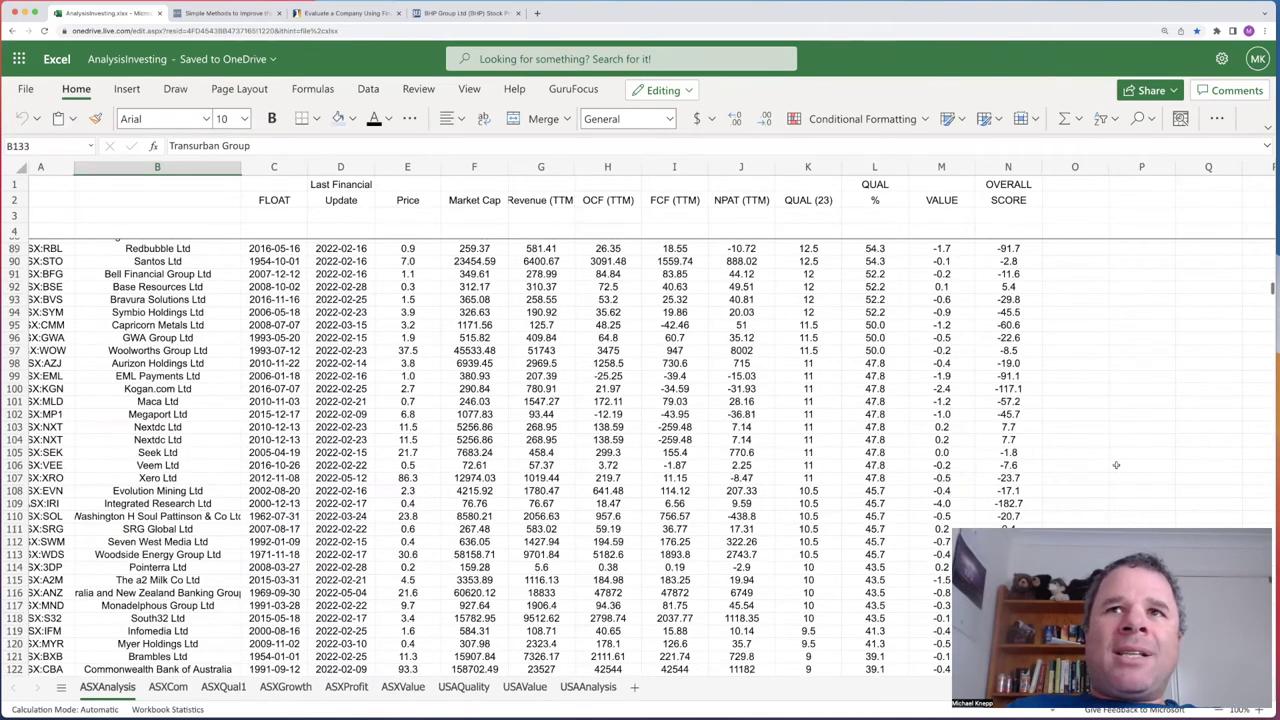
key(ctrl+a)
click(1008, 263)
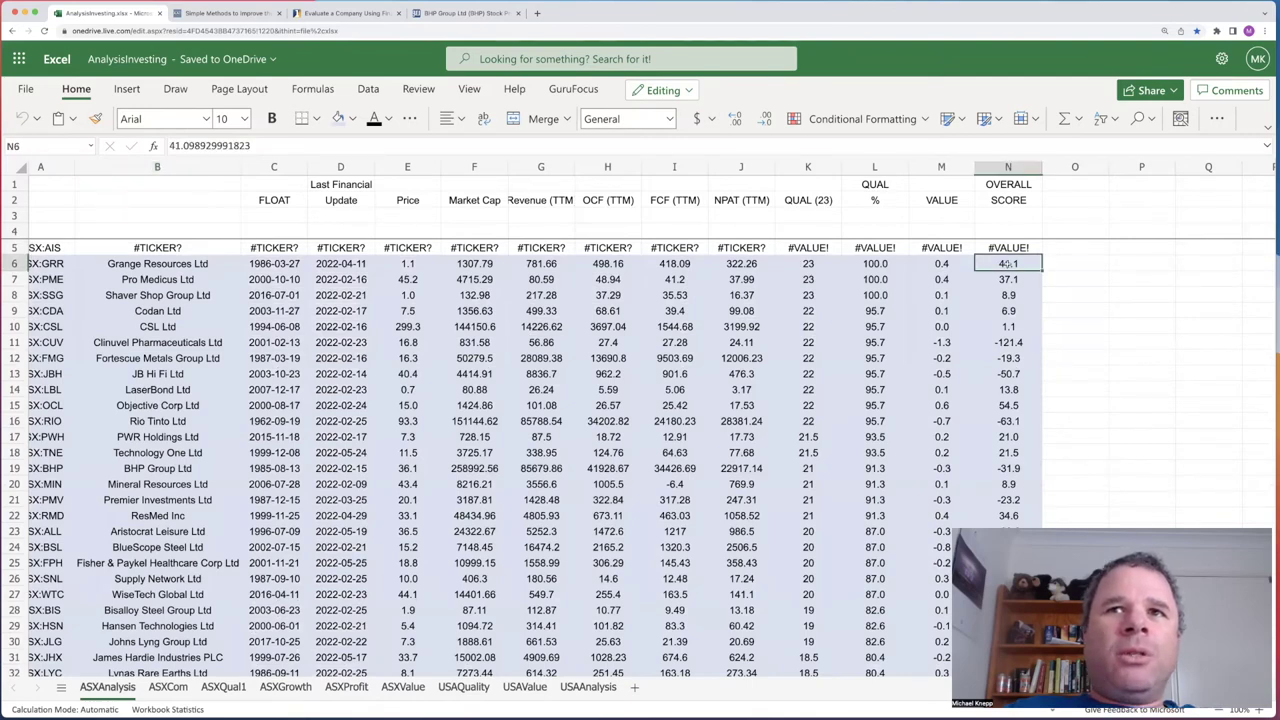
click(1006, 248)
right_click(1006, 248)
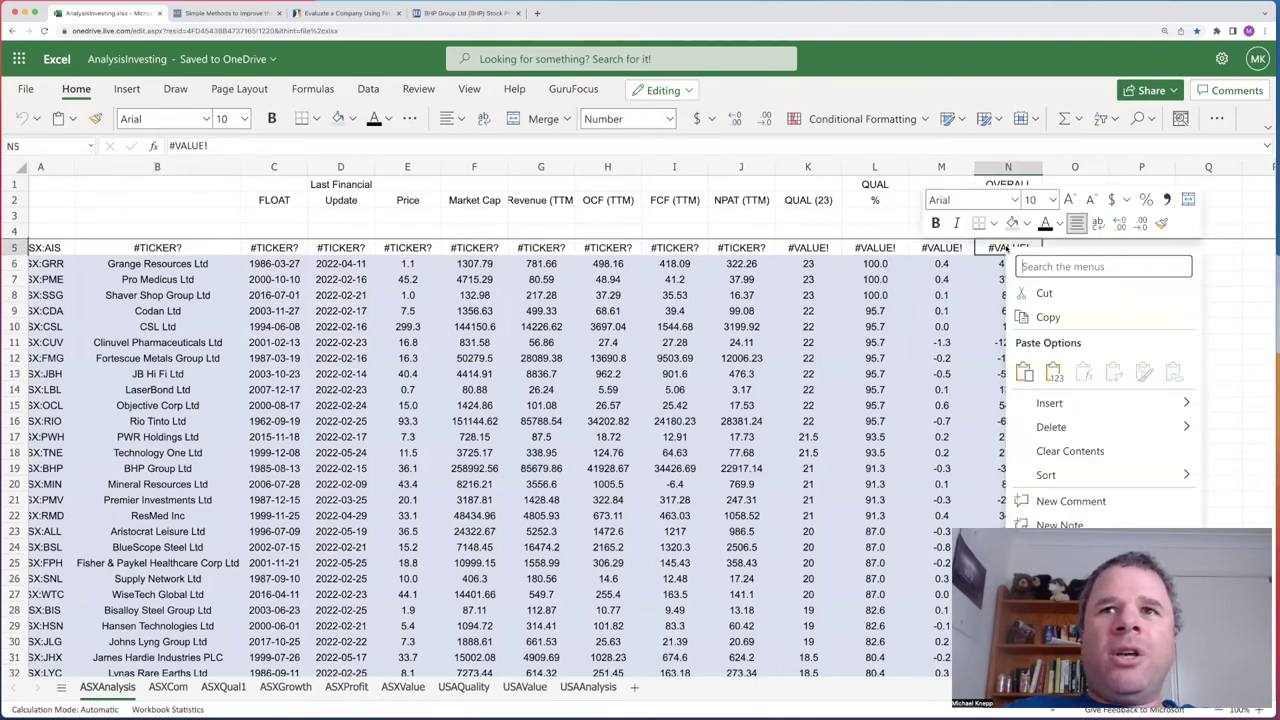
mouse_move(1046, 475)
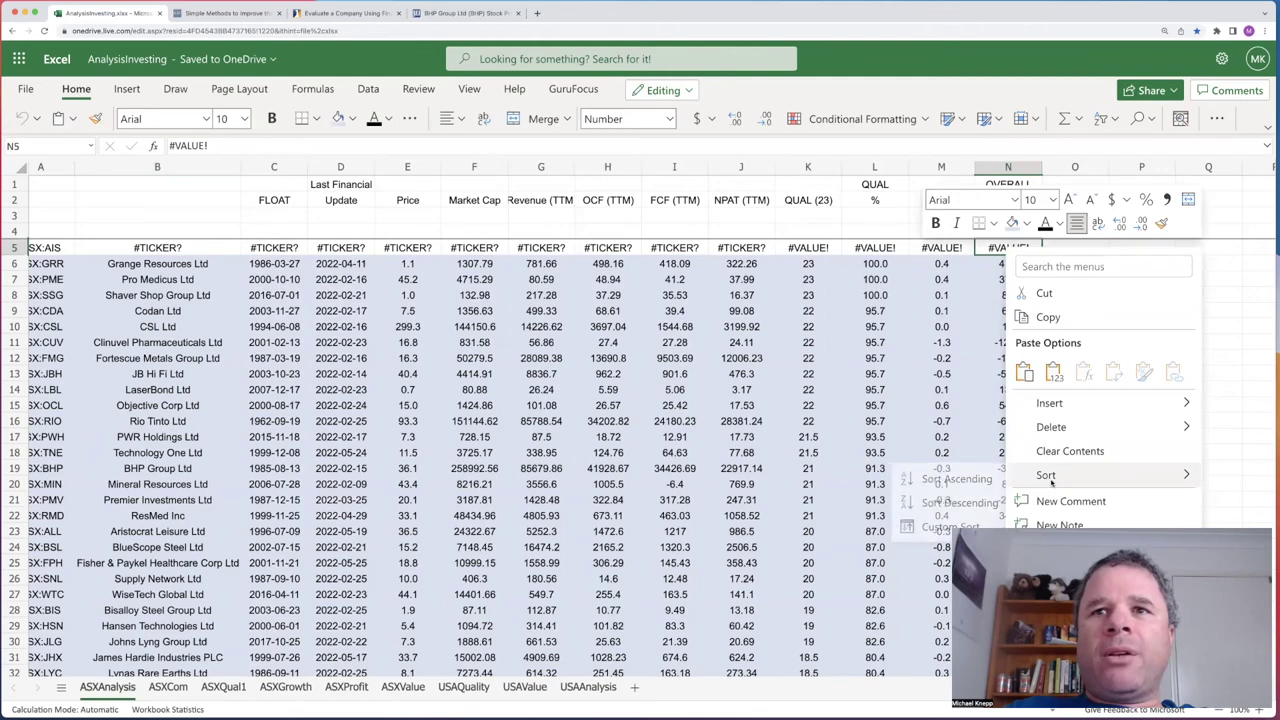
click(945, 512)
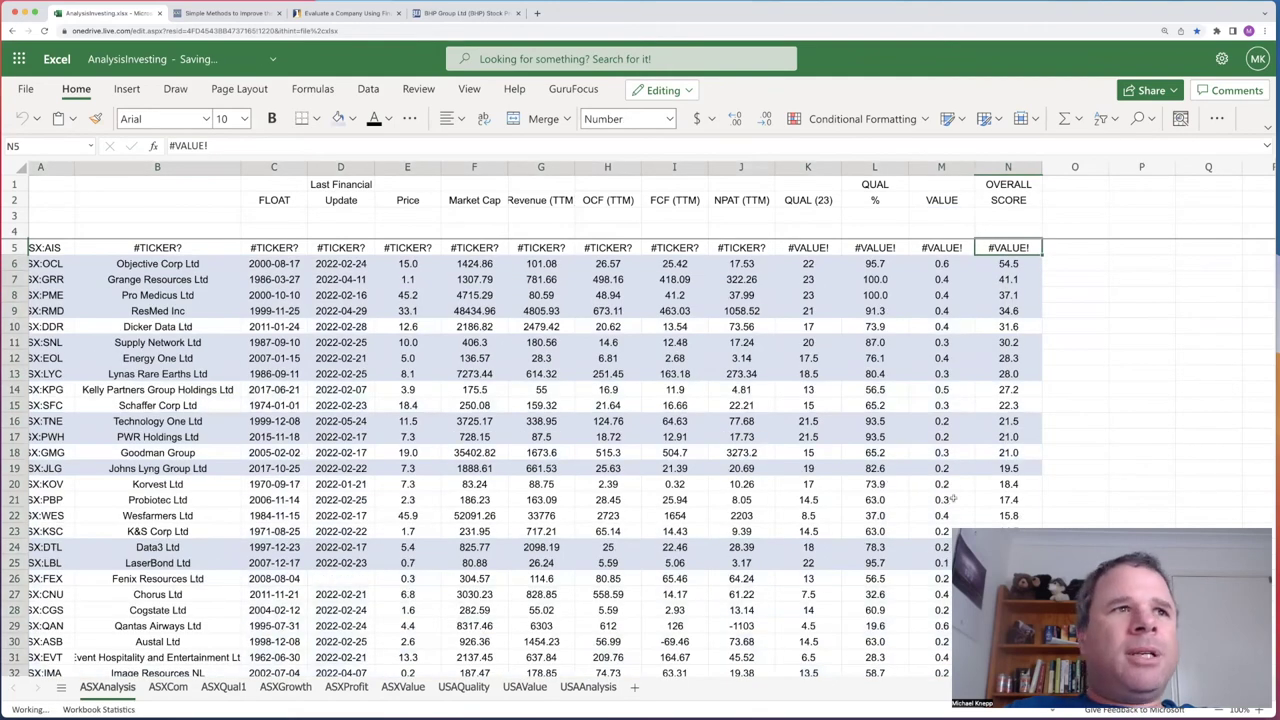
right_click(1008, 247)
mouse_move(1046, 476)
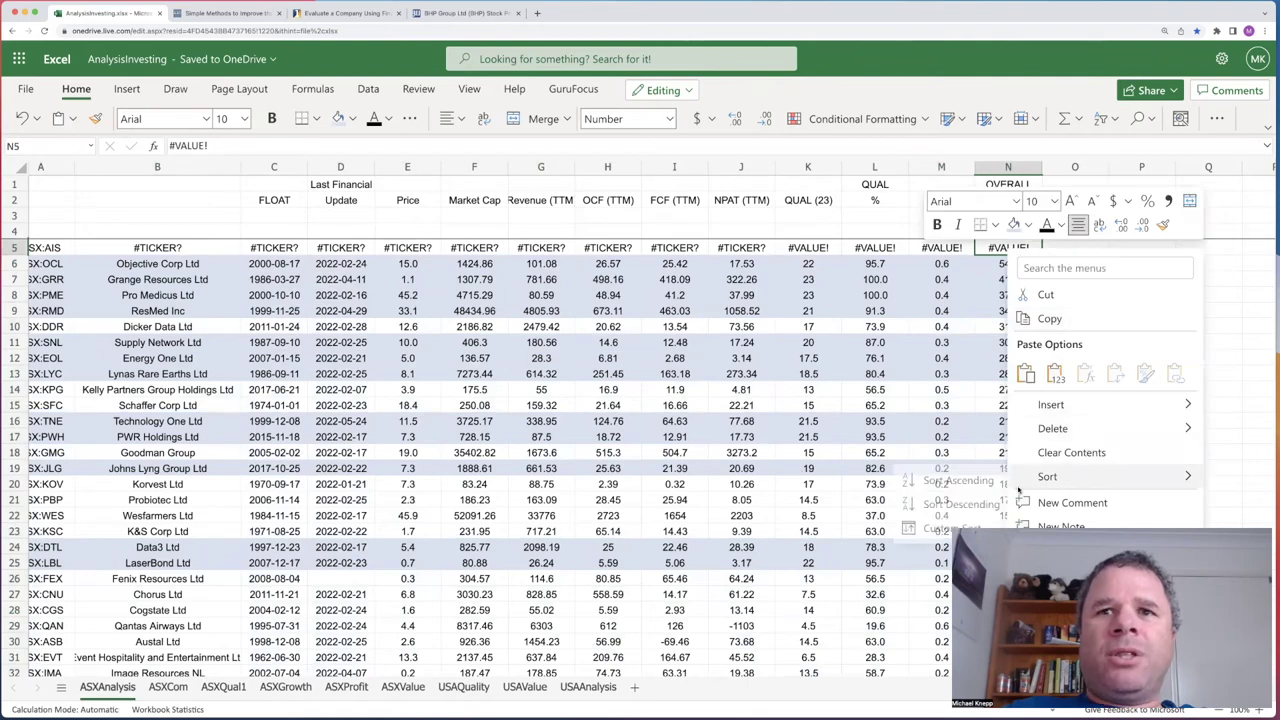
click(957, 505)
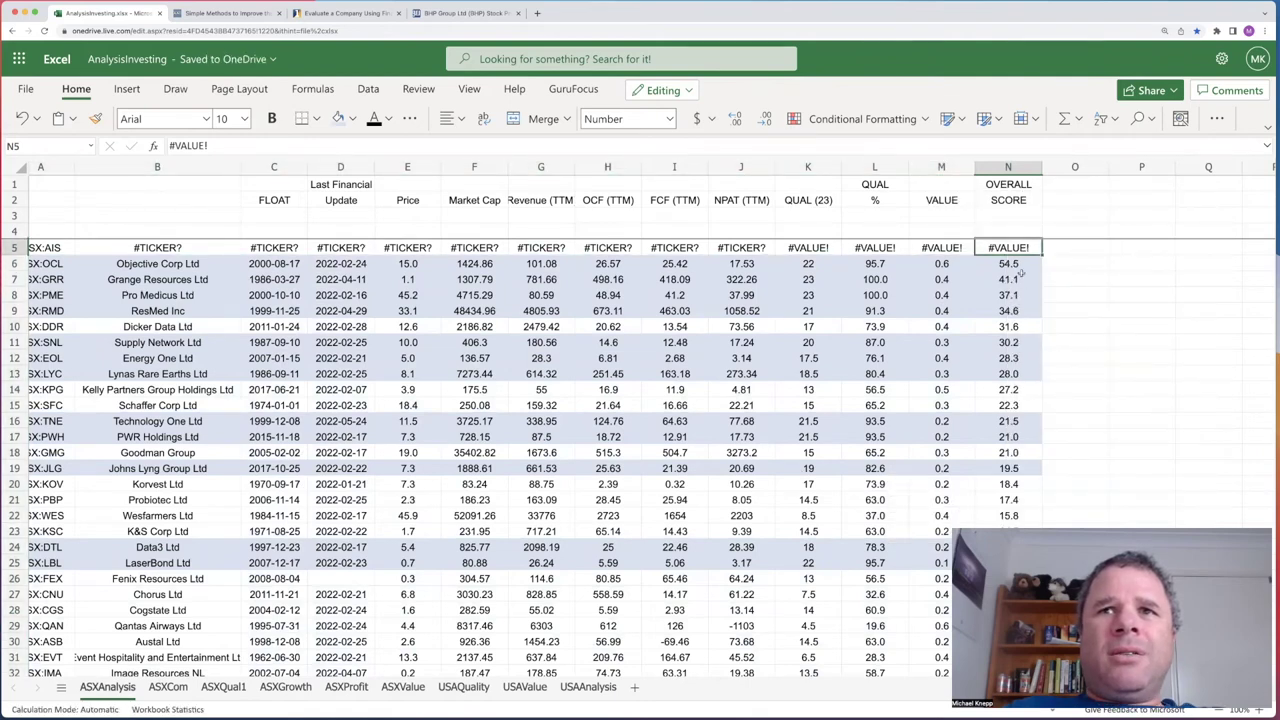
Step: Sort the ASXAnalysis company list by overall score in ascending order
right_click(1018, 247)
mouse_move(1046, 473)
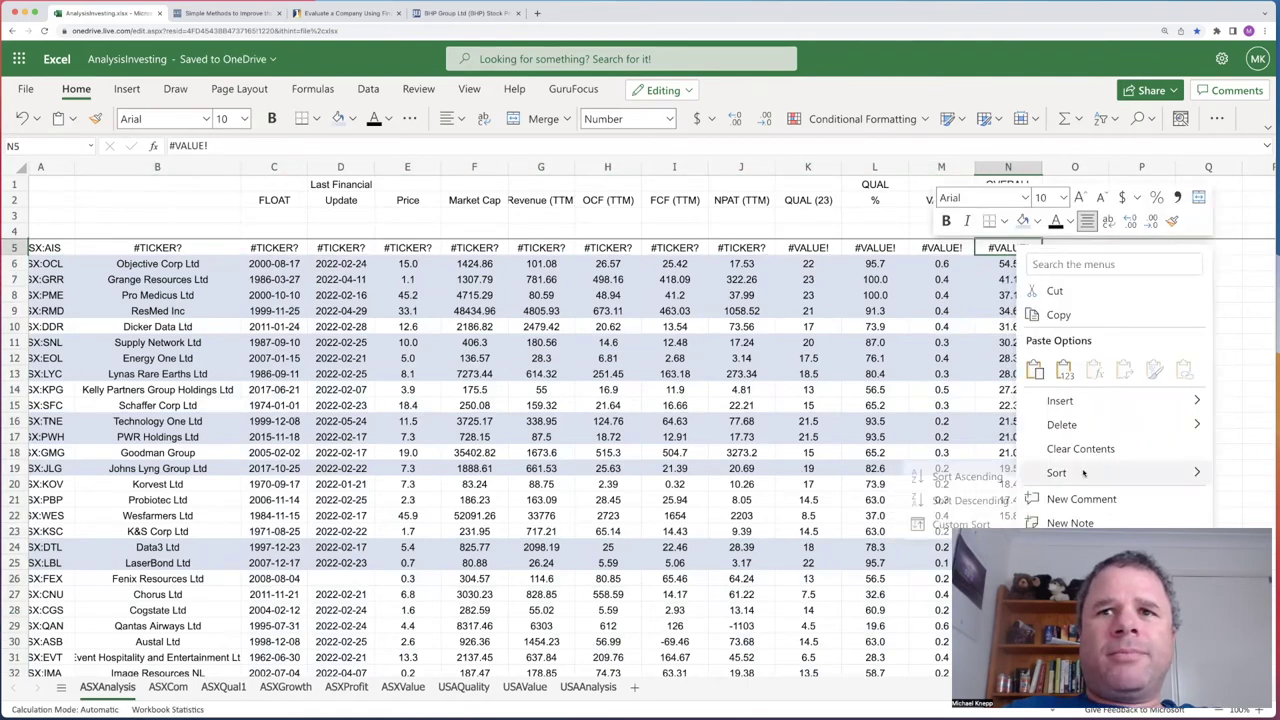
click(945, 490)
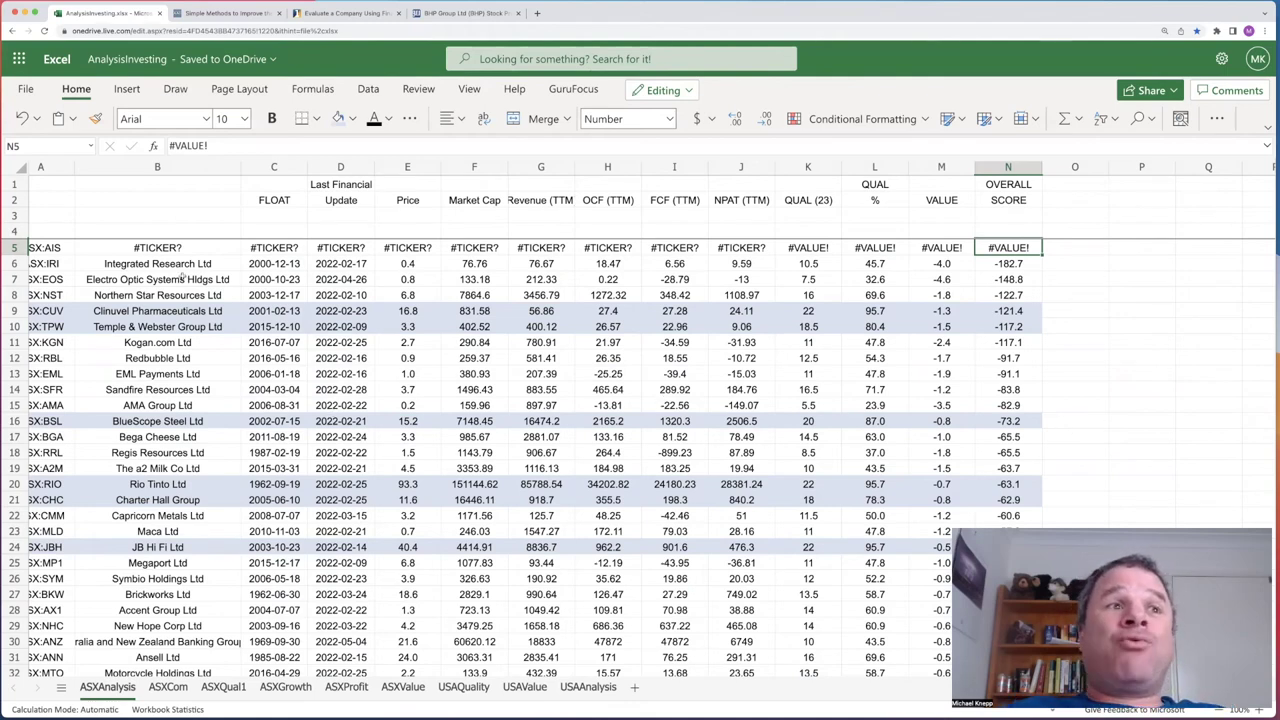
Step: Examine the companies with the lowest overall scores, selecting the names of Integrated Research and Northern Star Resources
click(165, 265)
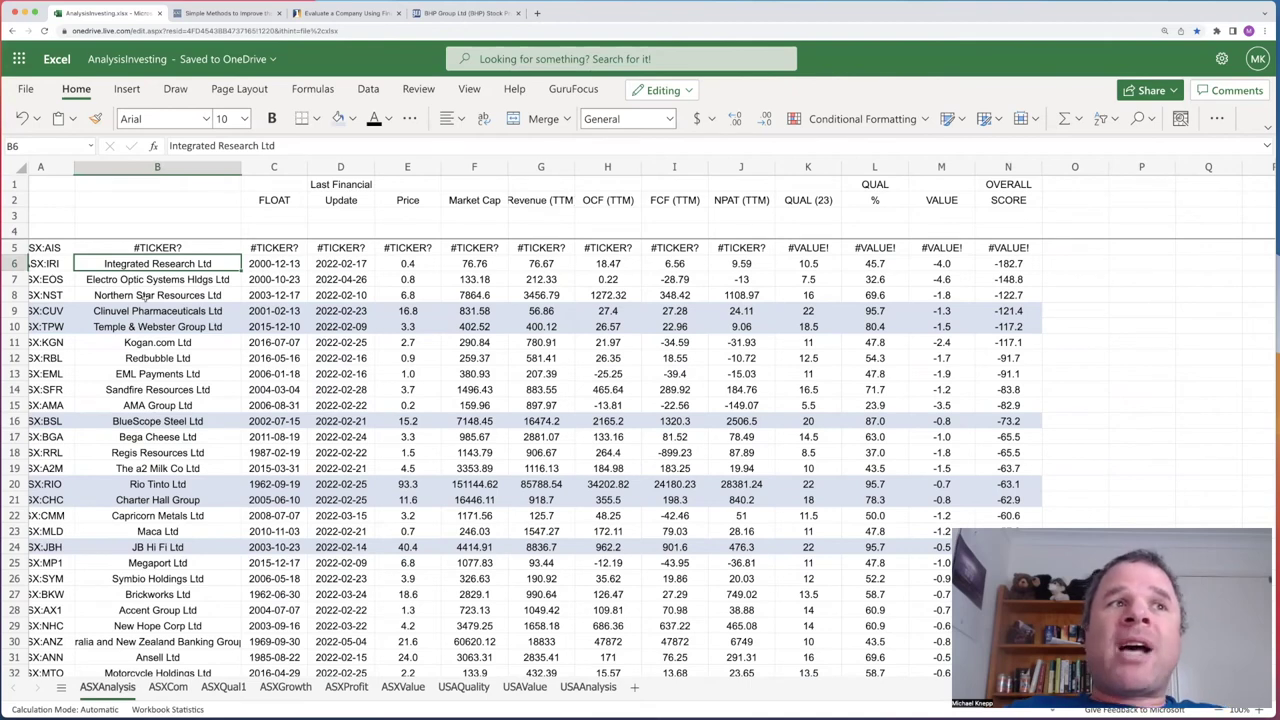
click(144, 296)
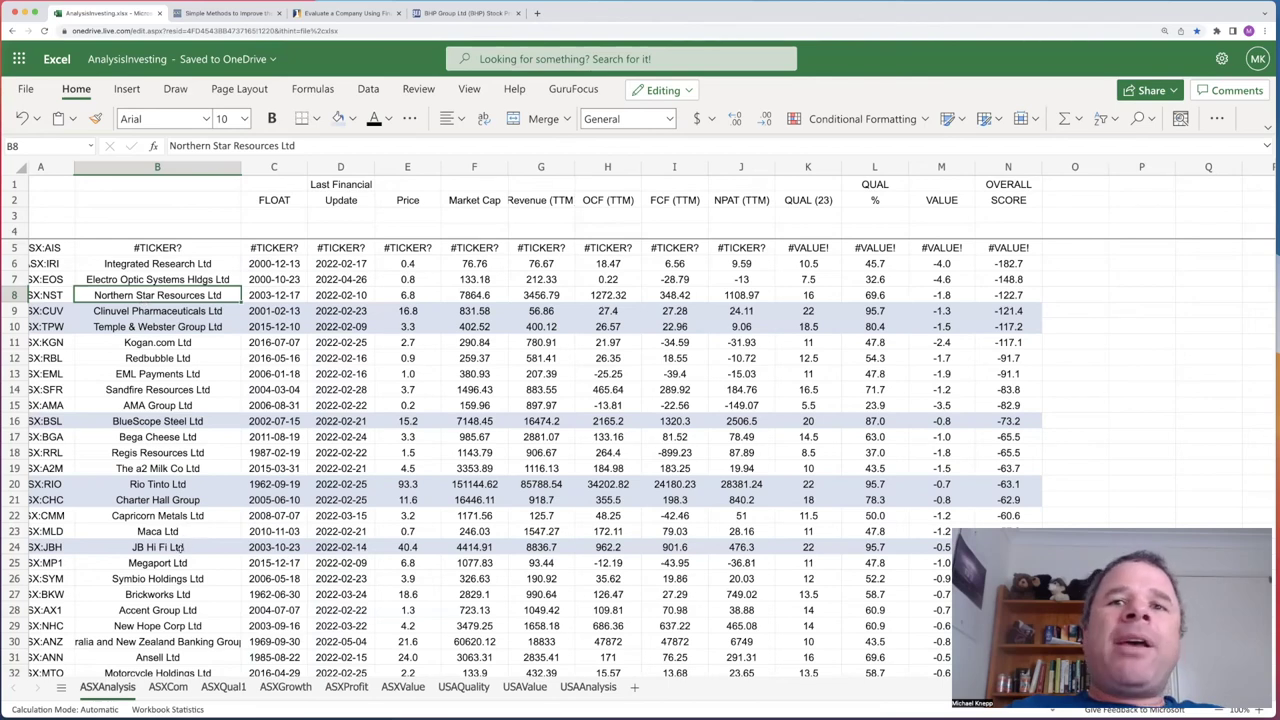
scroll(477, 487, down, 3)
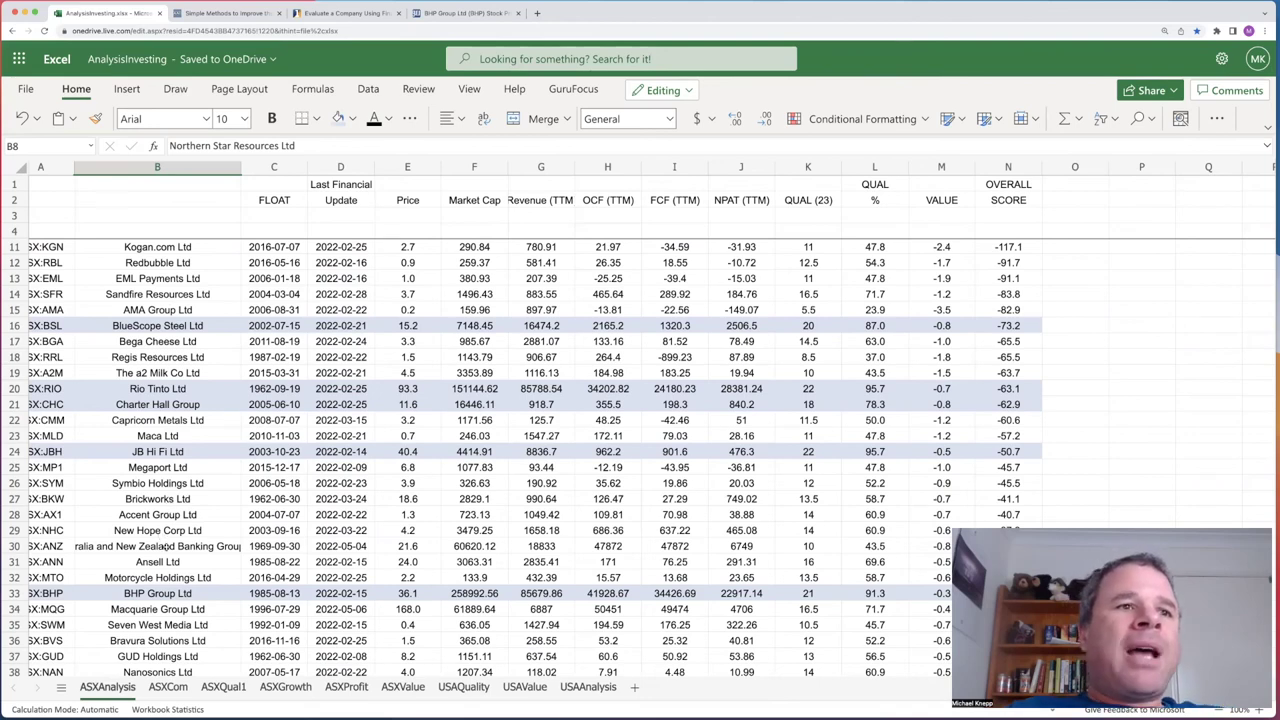
scroll(862, 552, down, 3)
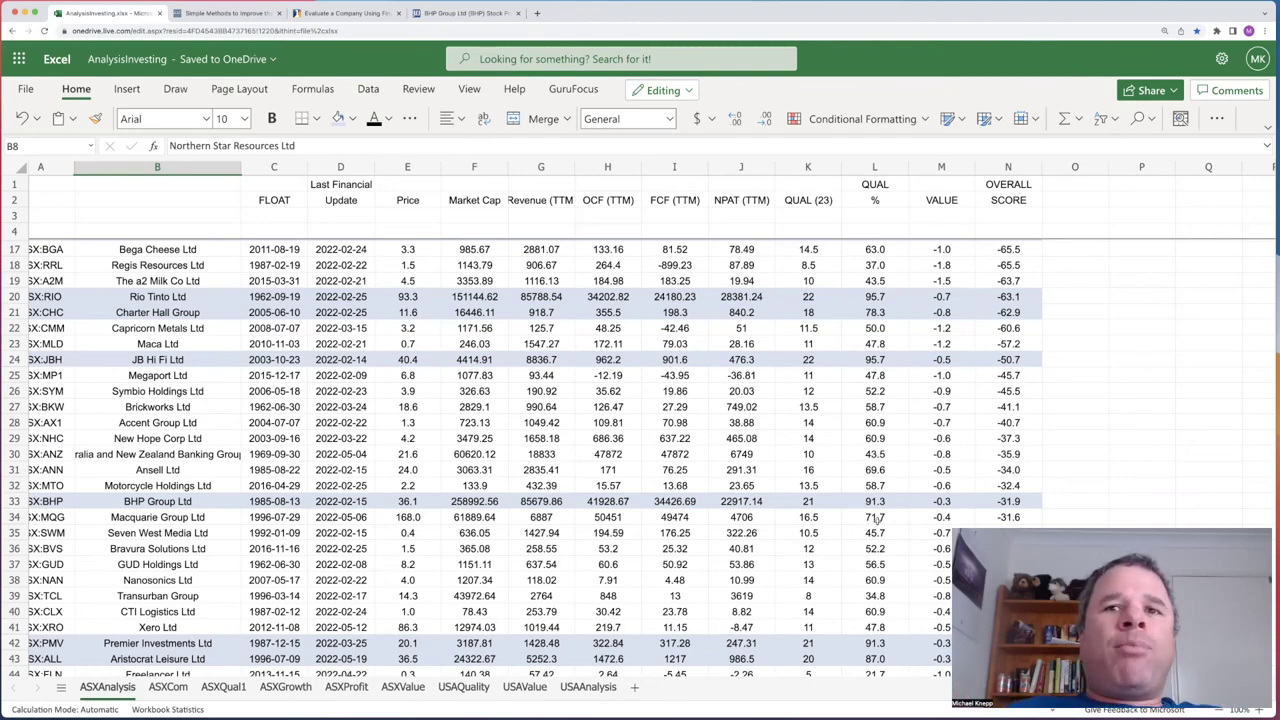
scroll(1040, 503, down, 1)
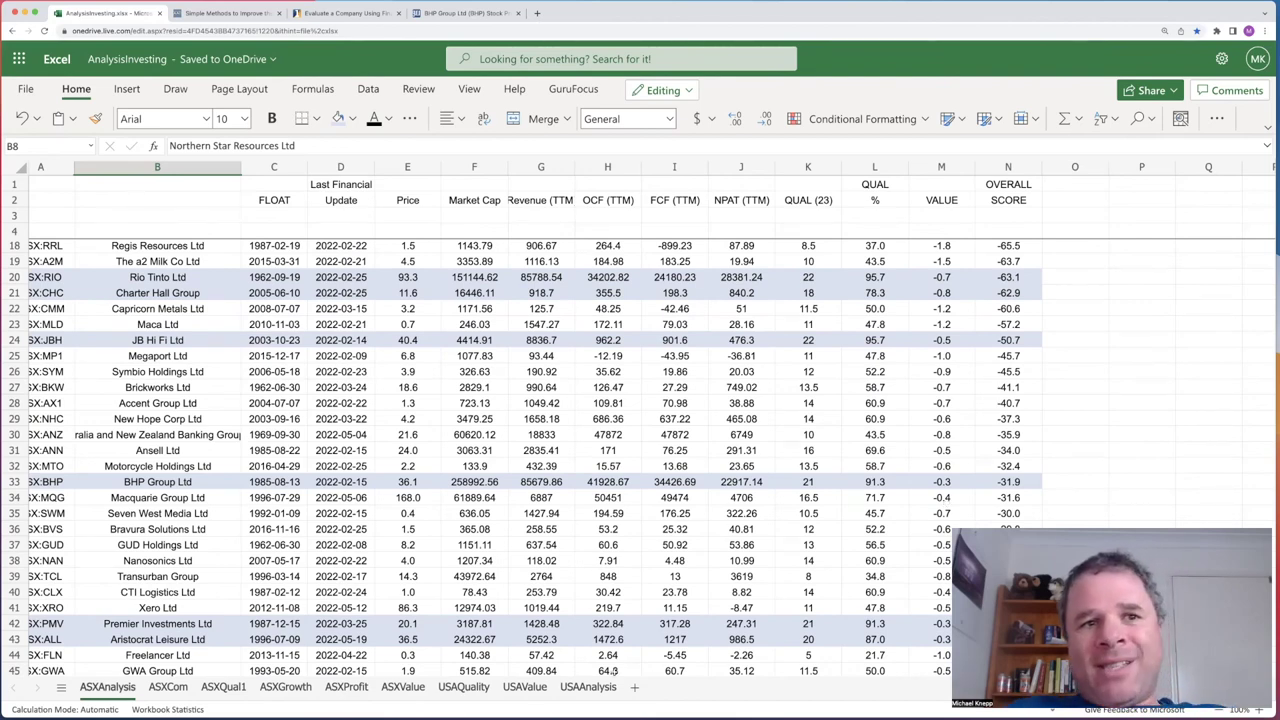
Step: Examine the total and percent quality scores on the USAQuality sheet, selecting the percent score of MSFT
click(468, 686)
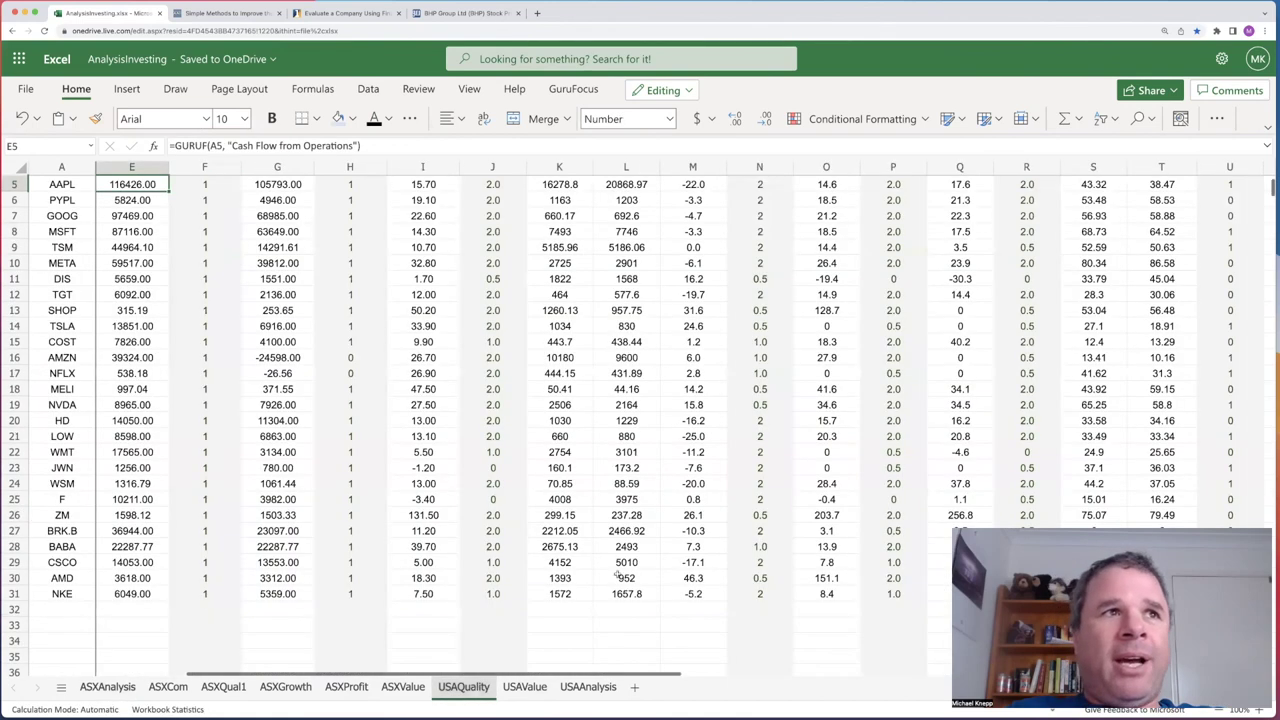
scroll(620, 575, up, 2)
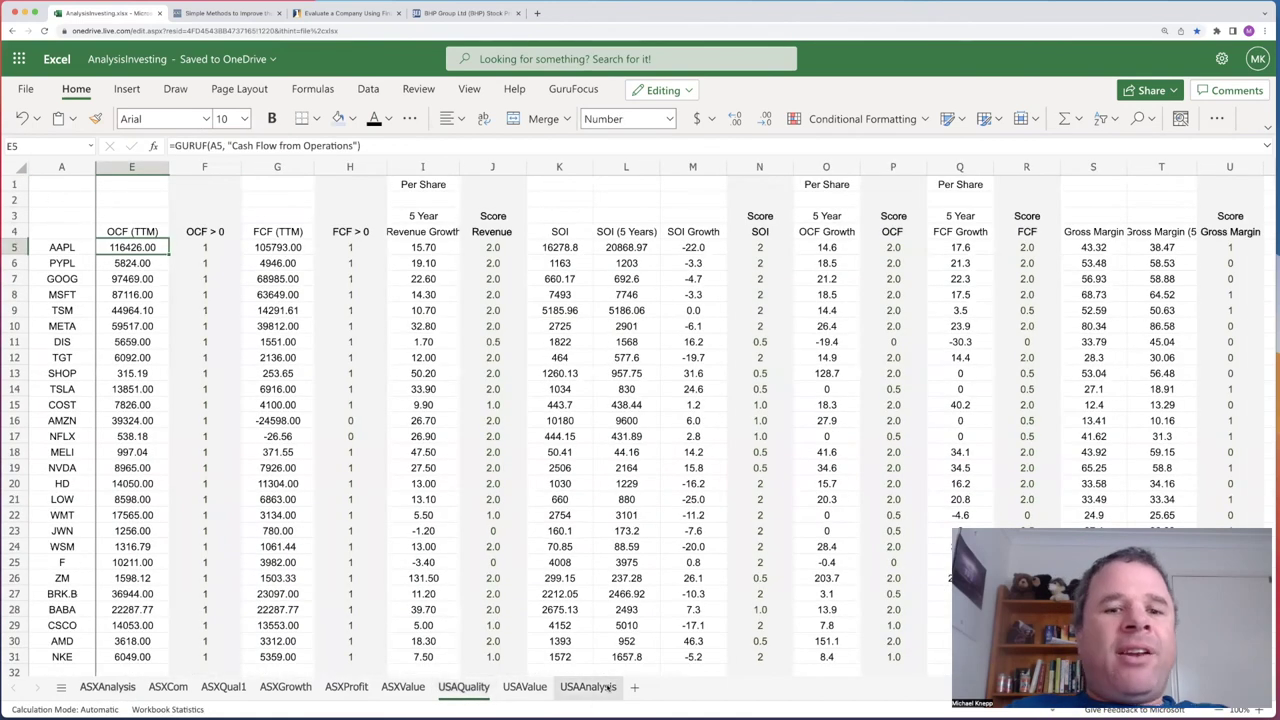
scroll(680, 588, right, 1)
scroll(680, 588, right, 10)
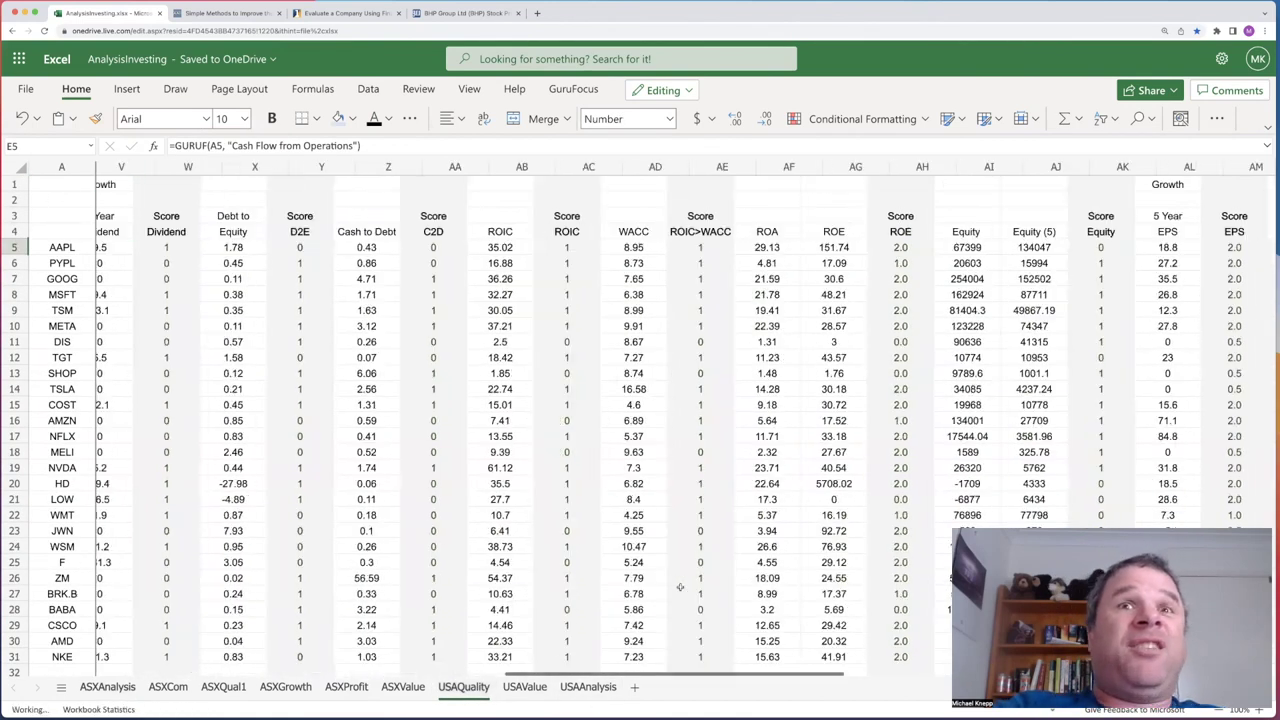
scroll(680, 588, right, 8)
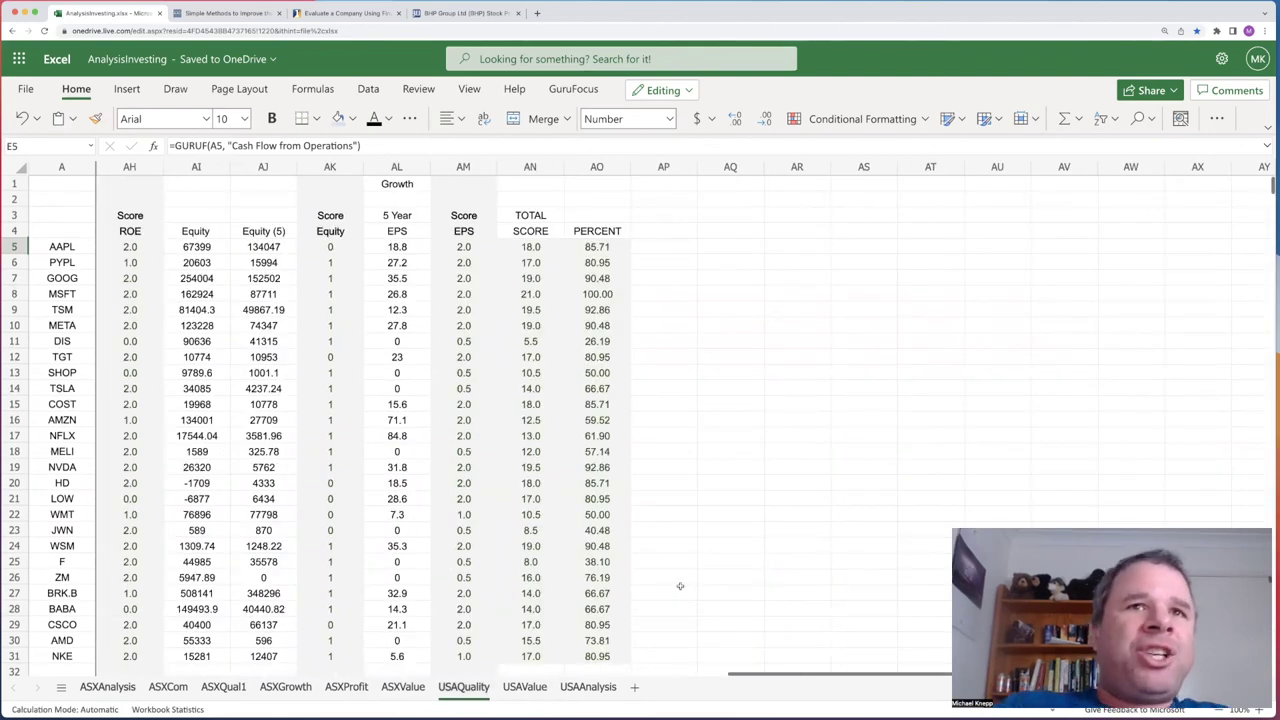
scroll(680, 585, left, 1)
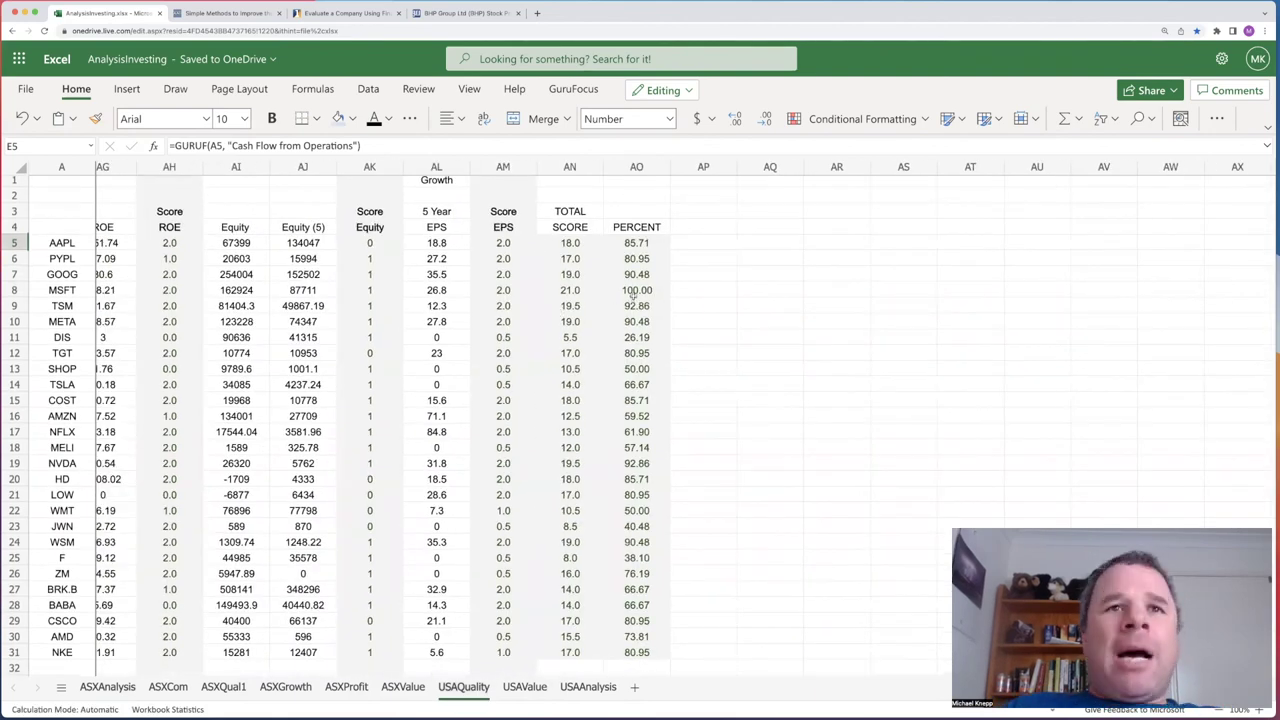
click(632, 292)
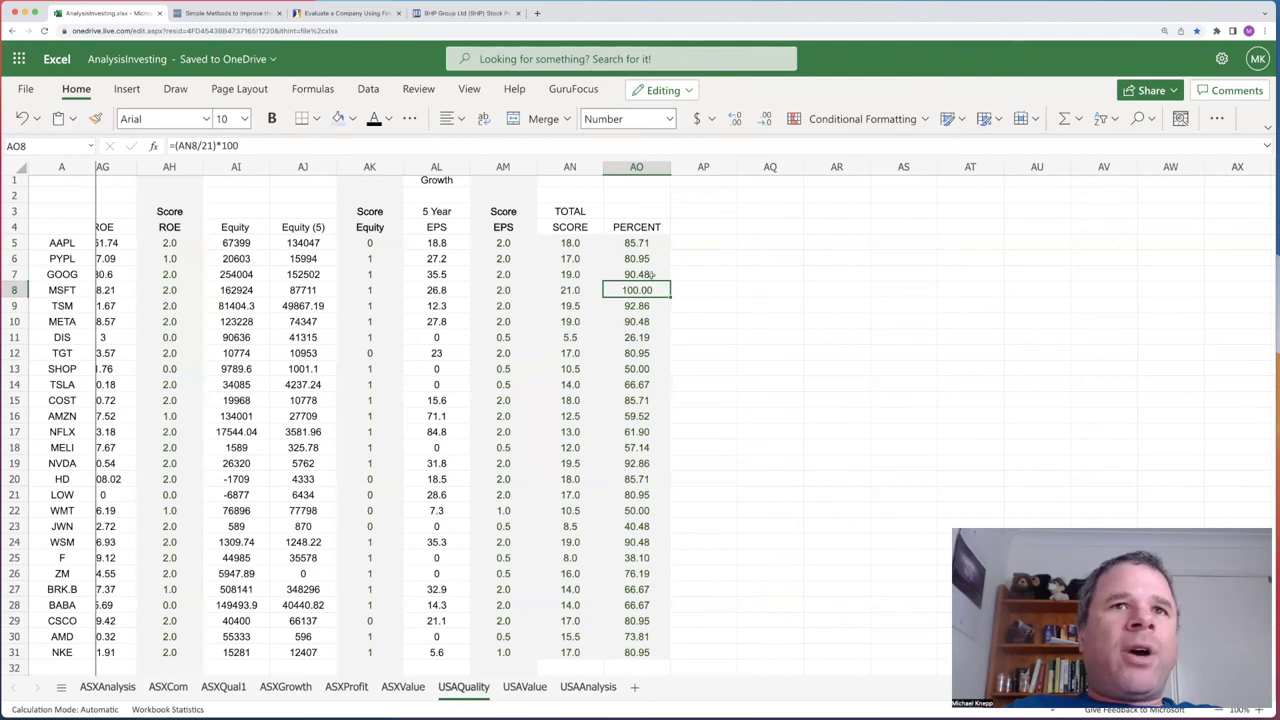
Step: Point out individual US companies' quality scores by selecting the rows of TSM, META, TGT, COST, NVDA, AMZN, HD and WSM in turn
click(20, 306)
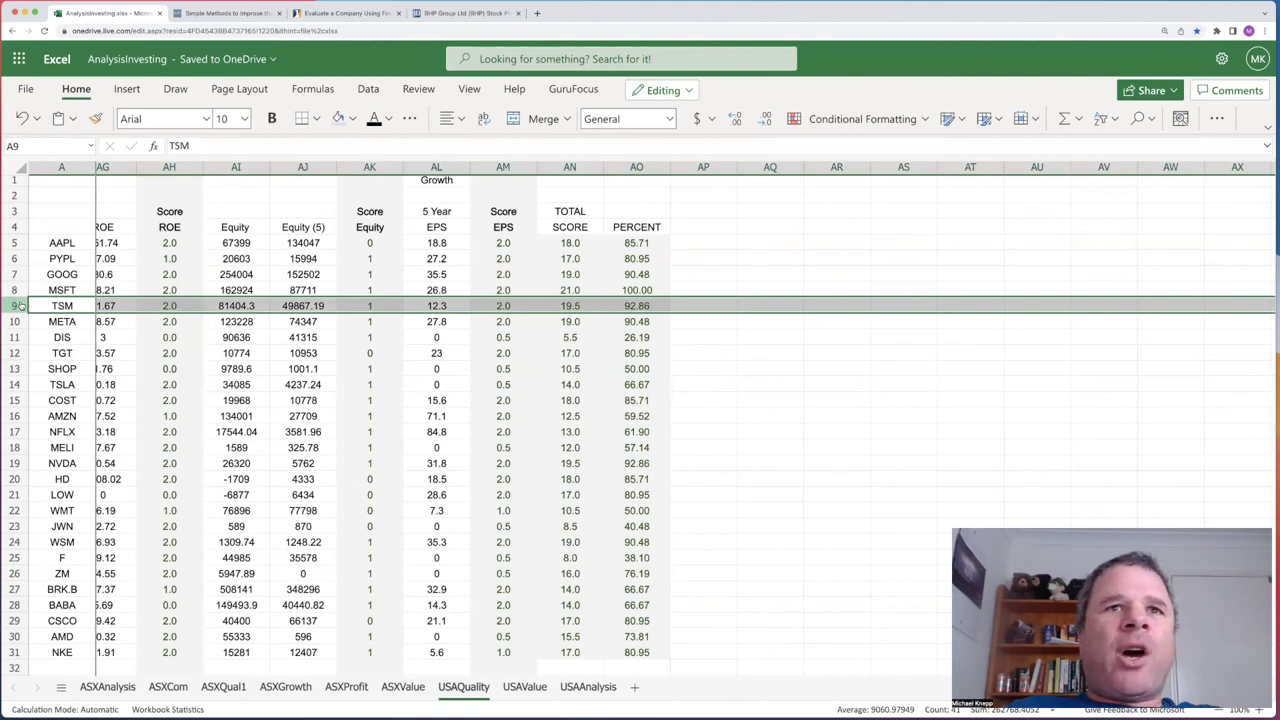
click(15, 321)
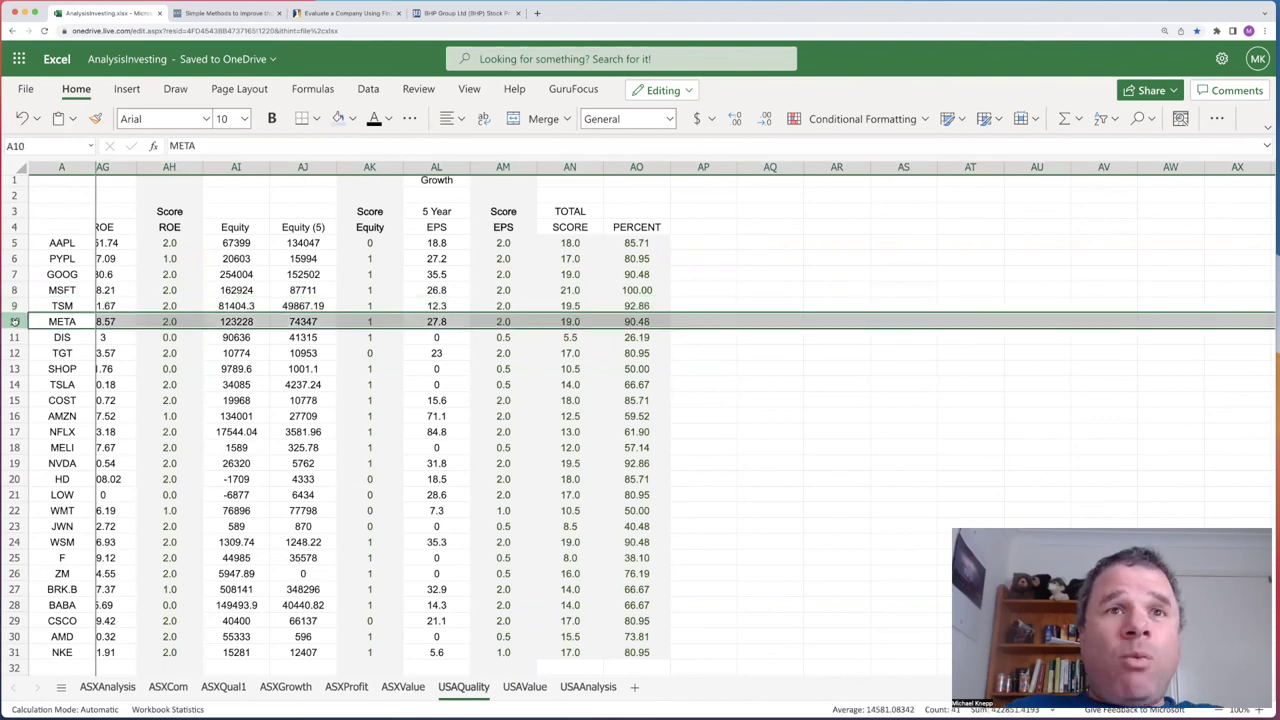
click(16, 353)
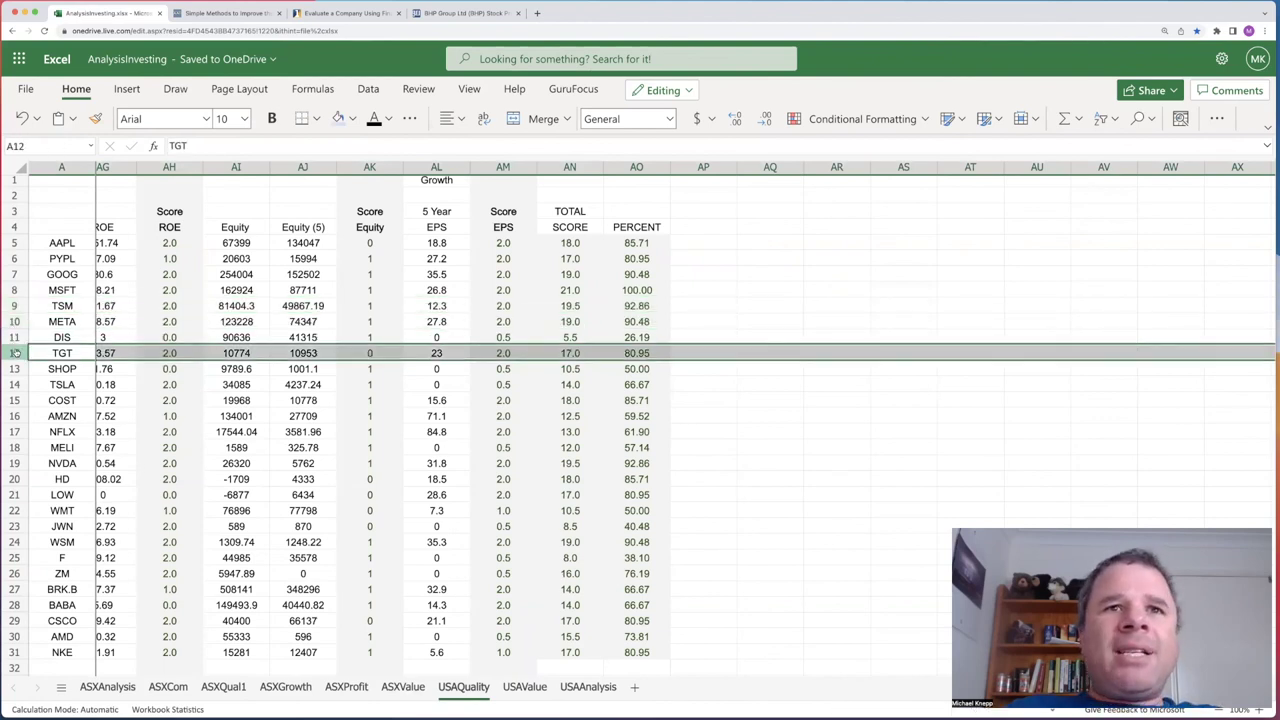
click(16, 400)
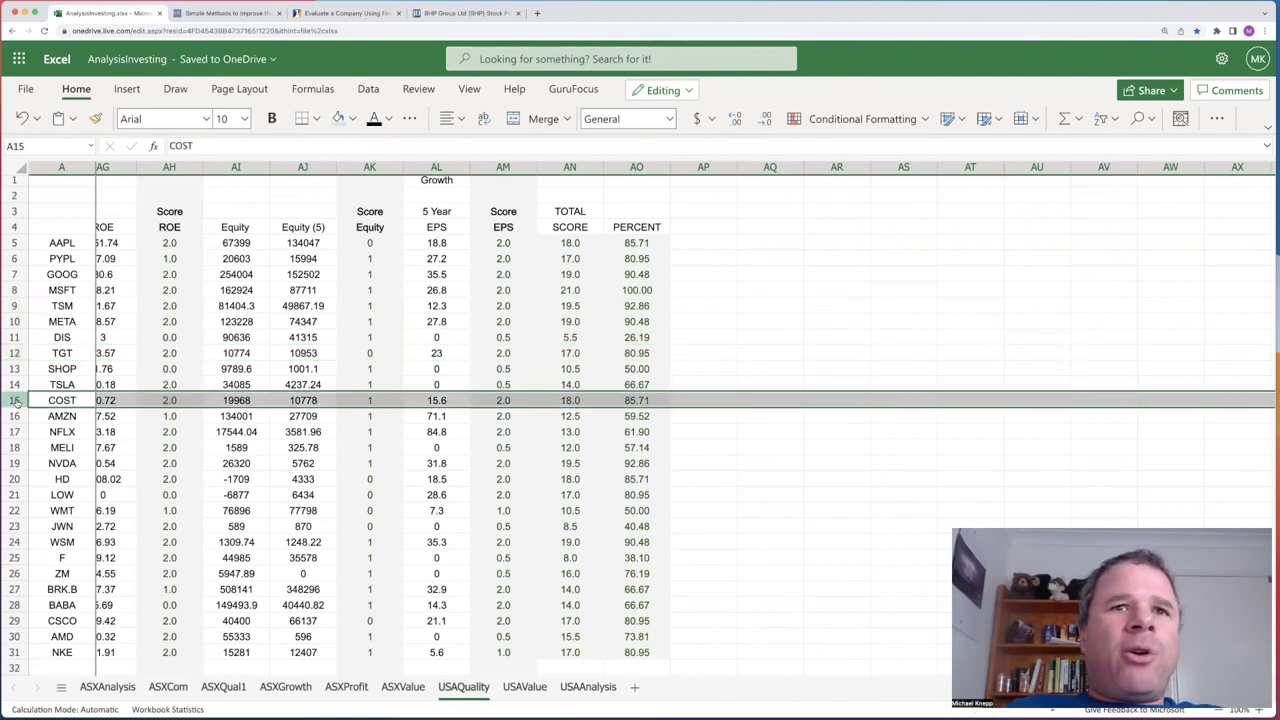
click(16, 465)
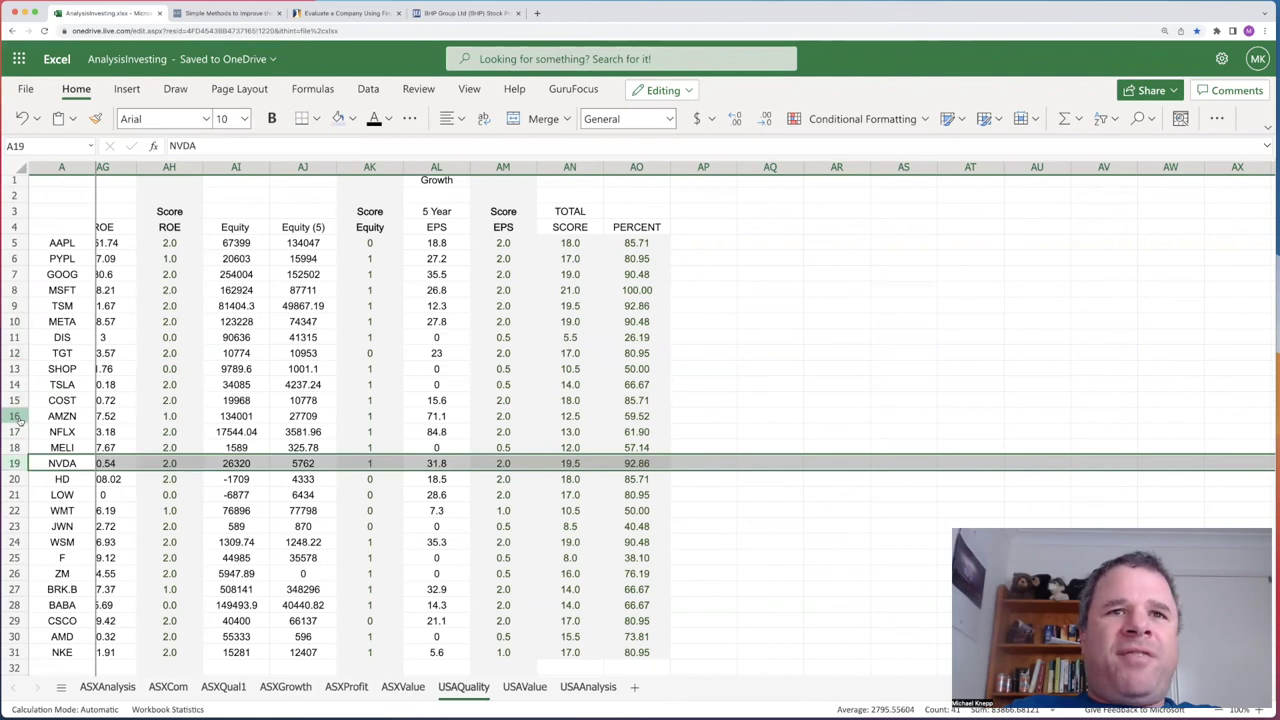
click(16, 417)
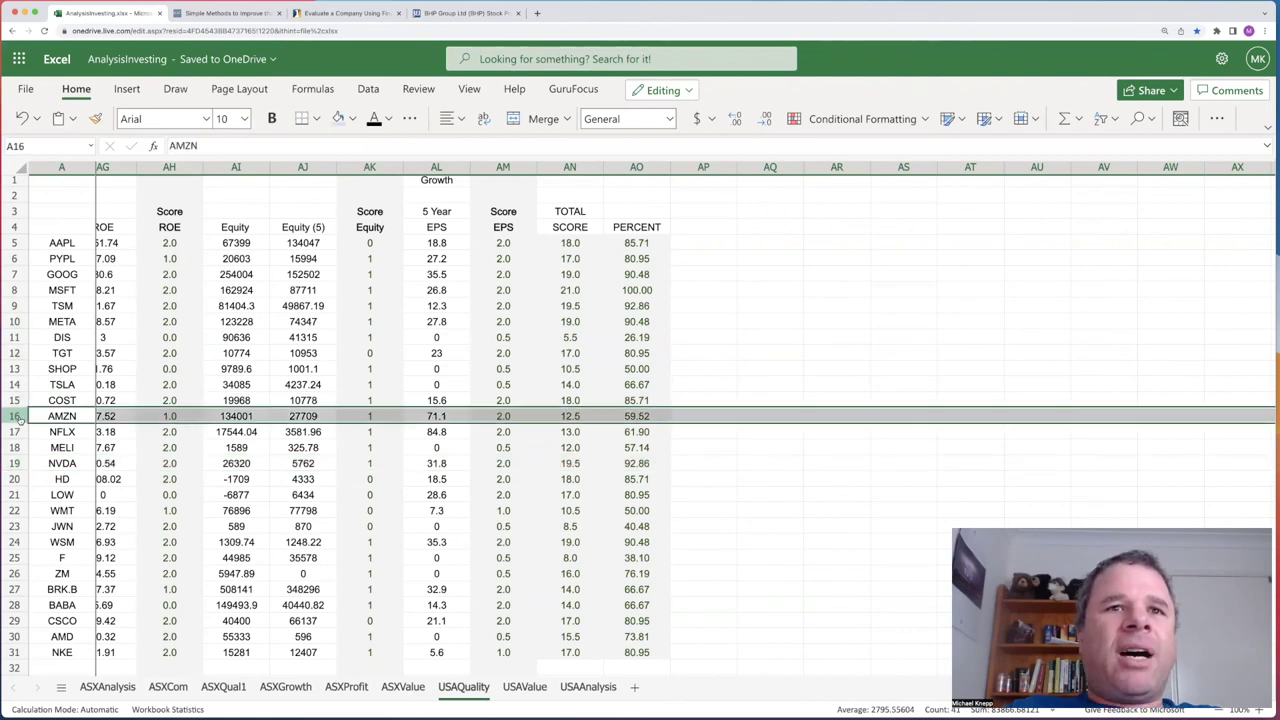
click(15, 480)
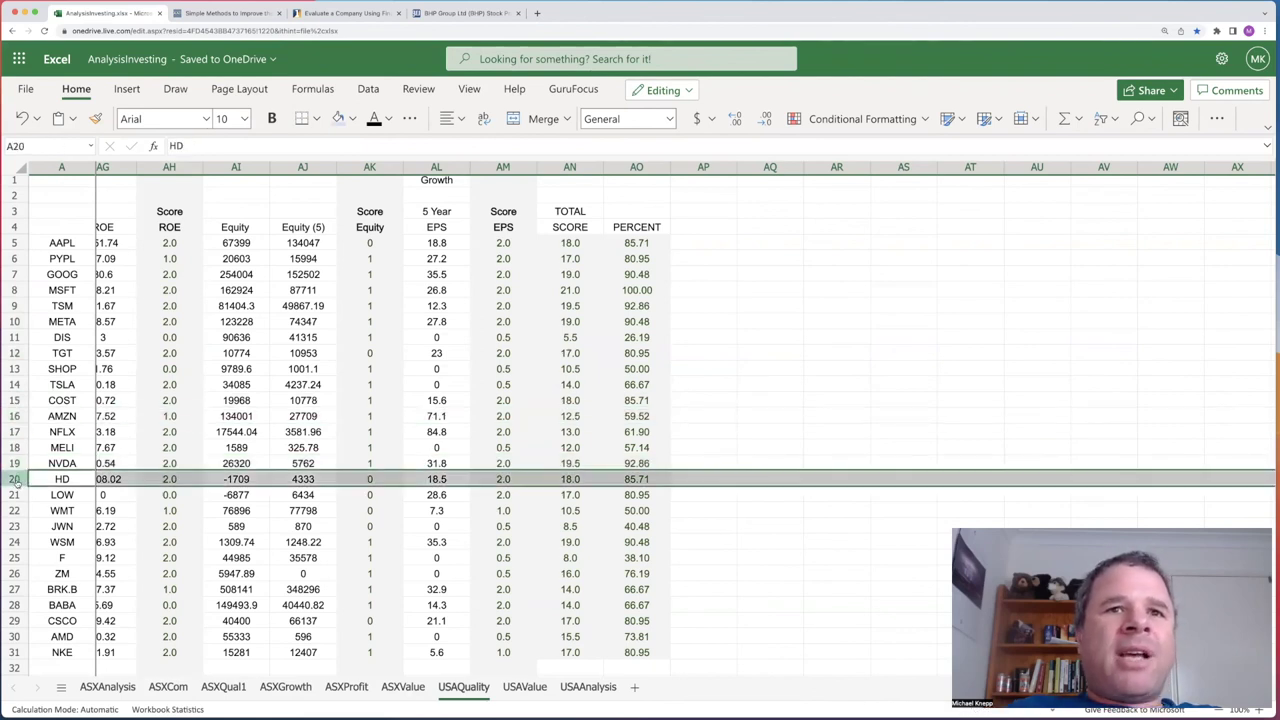
click(12, 543)
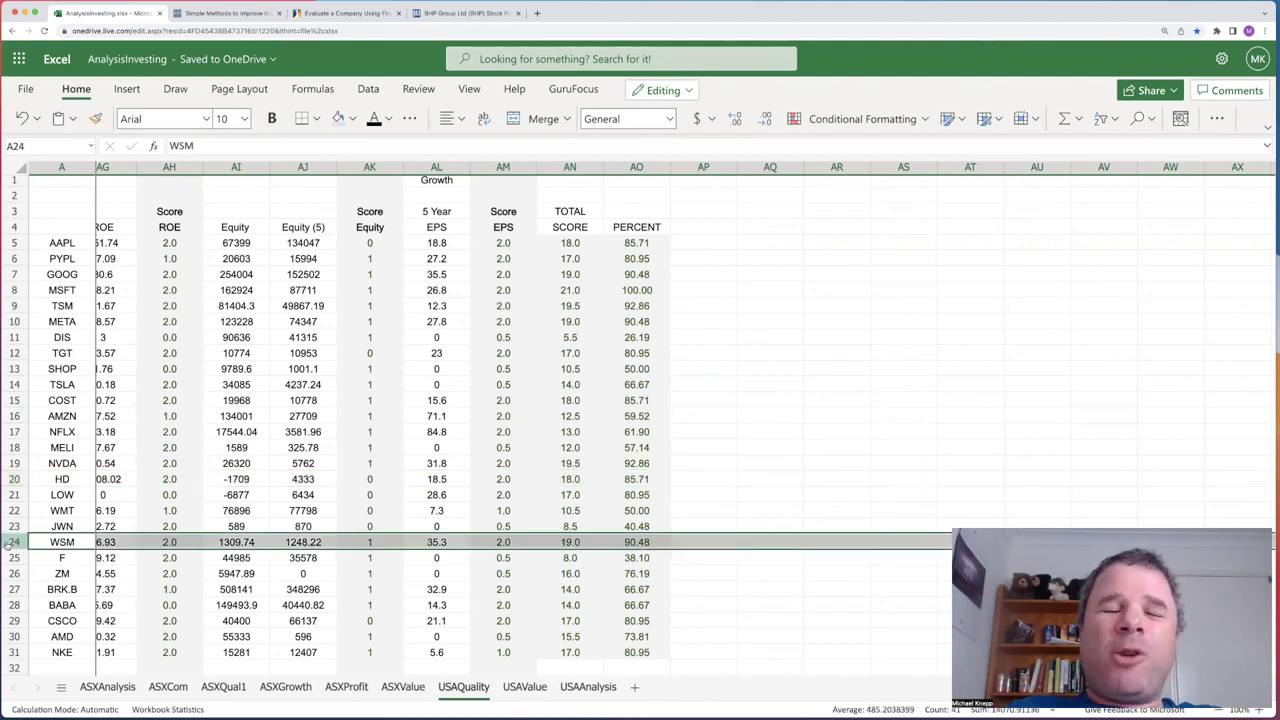